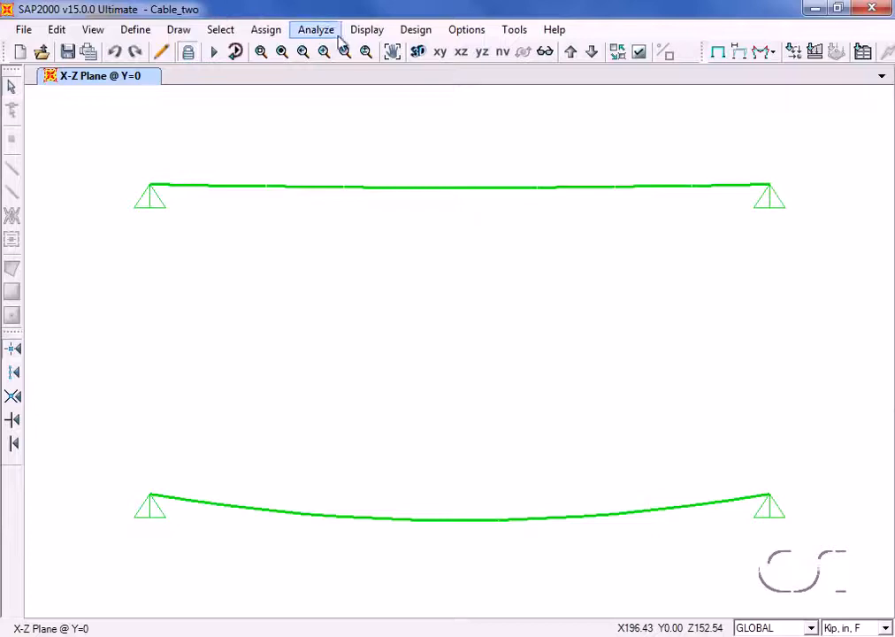
Display the axial force diagram of the cables for the DEAD load case, with automatic scaling and filled diagrams
left_click(379, 32)
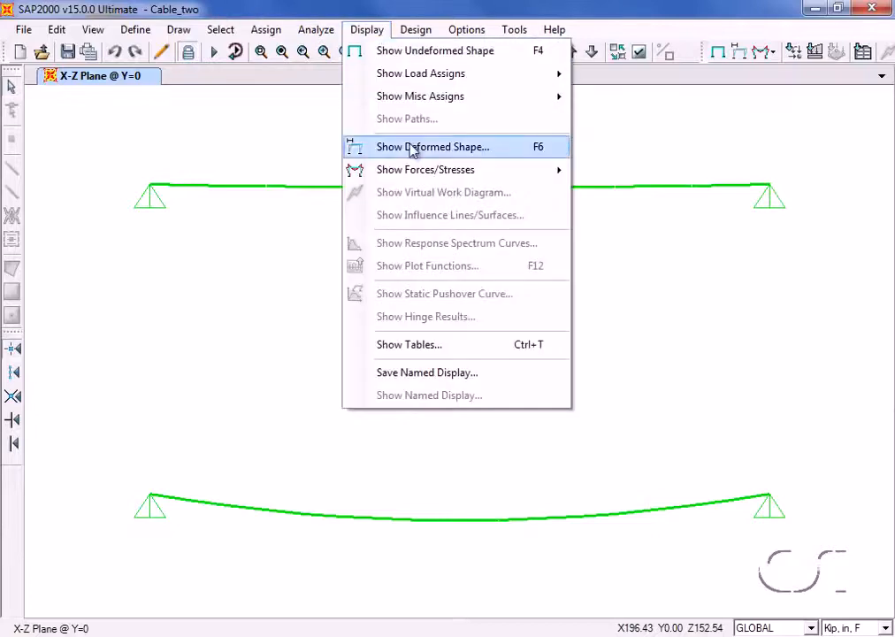
mouse_move(415, 170)
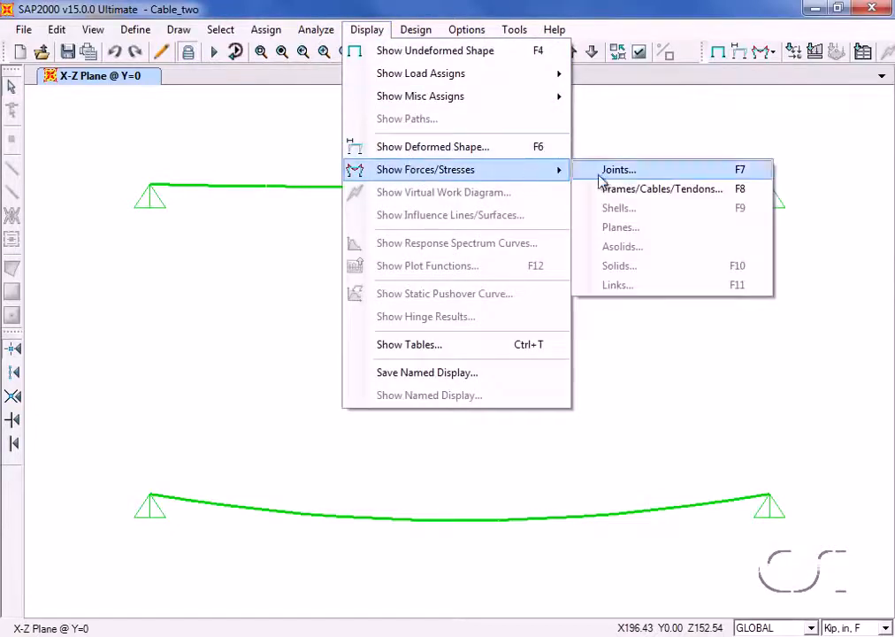
left_click(621, 191)
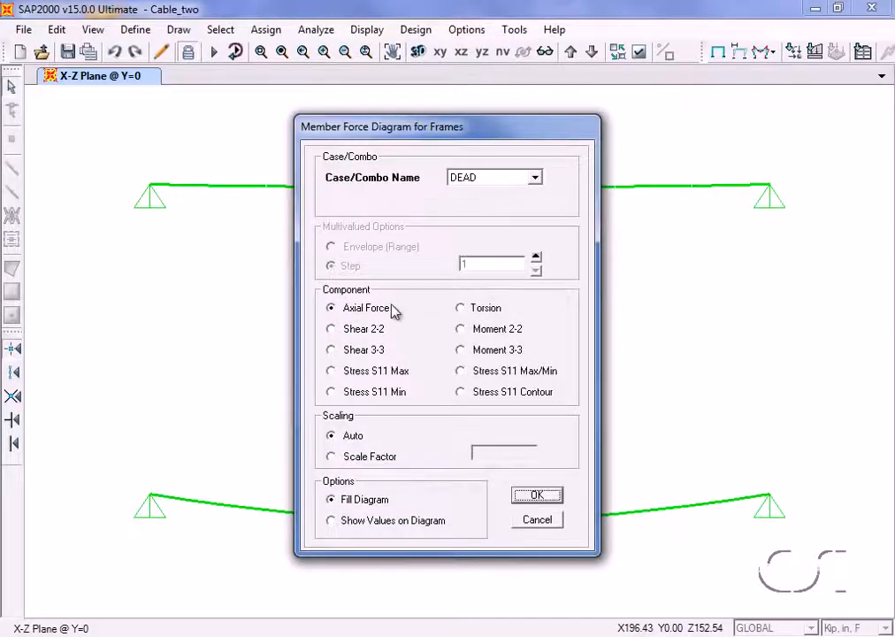
left_click(538, 495)
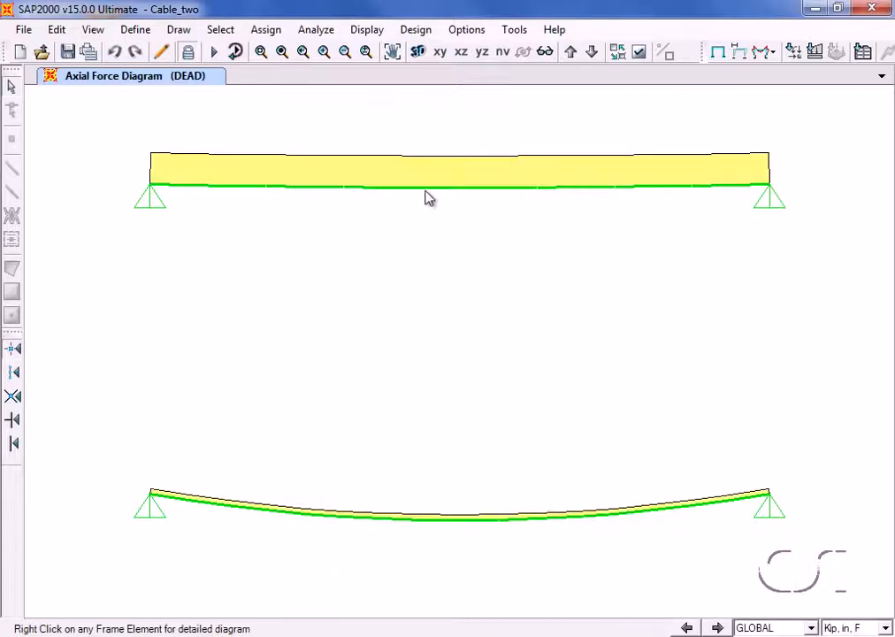
Inspect the detailed axial force diagrams of the upper cable and the lower cable for the DEAD case
right_click(425, 188)
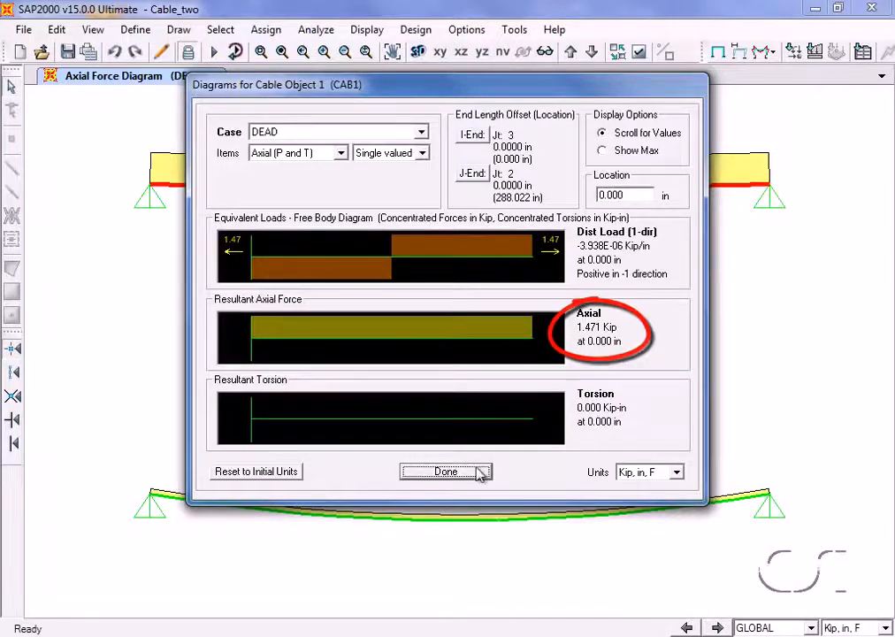
left_click(446, 472)
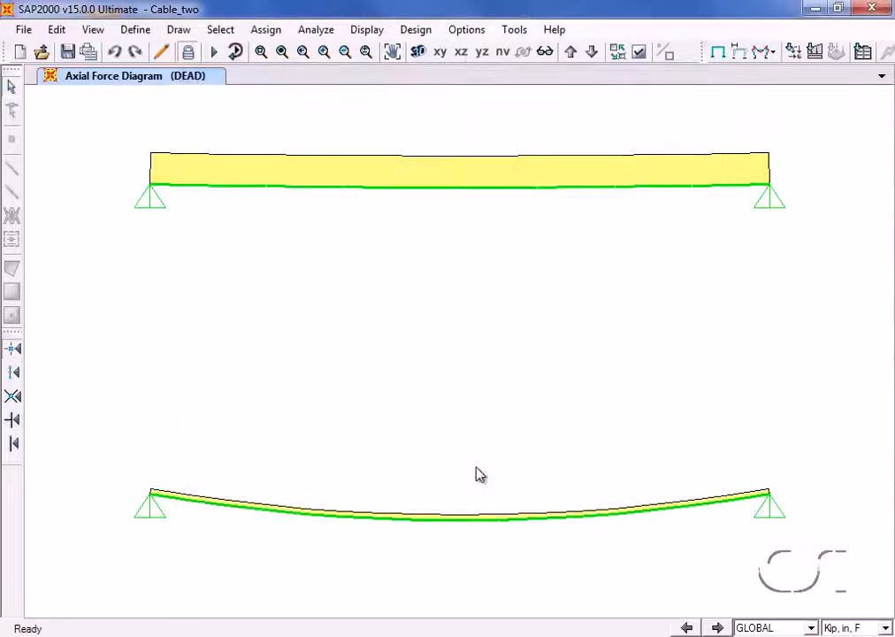
right_click(466, 528)
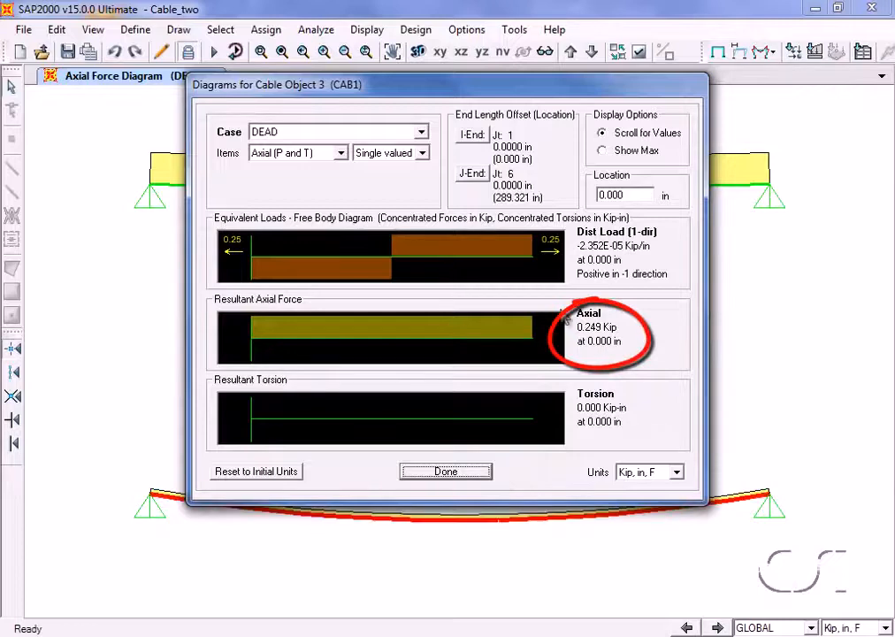
left_click(445, 471)
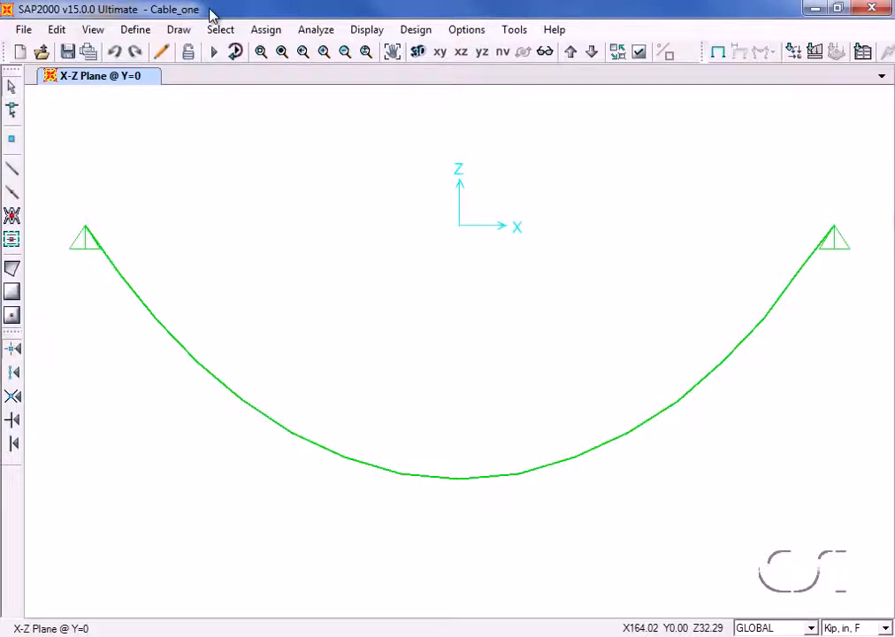
Select the sagging cable in the Cable_one model and open its cable geometry for editing
left_click(341, 448)
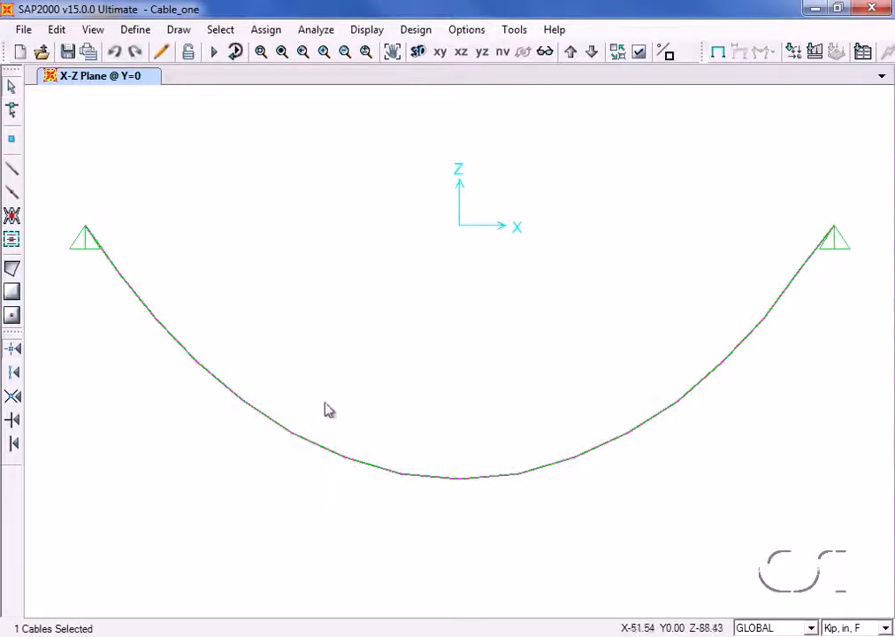
left_click(53, 30)
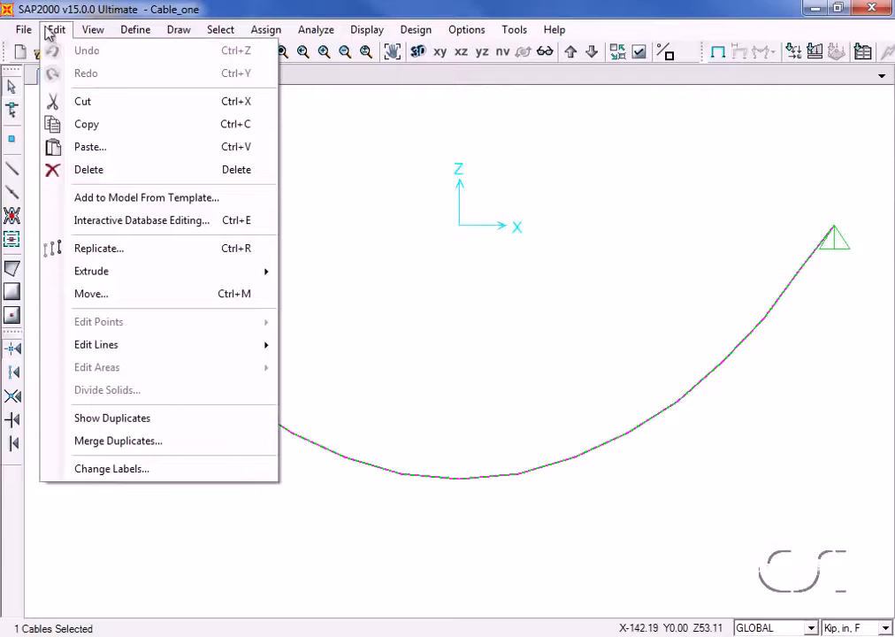
mouse_move(90, 345)
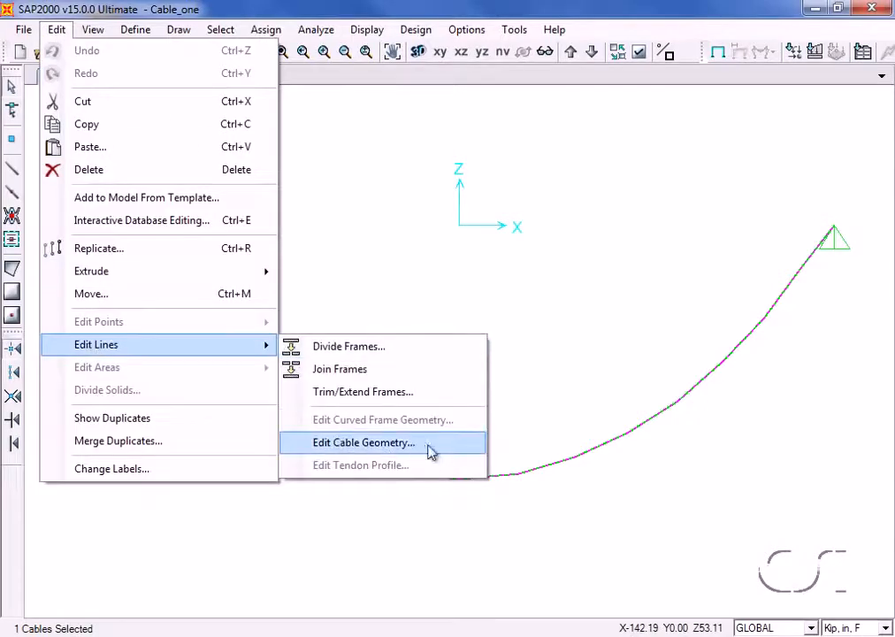
left_click(356, 443)
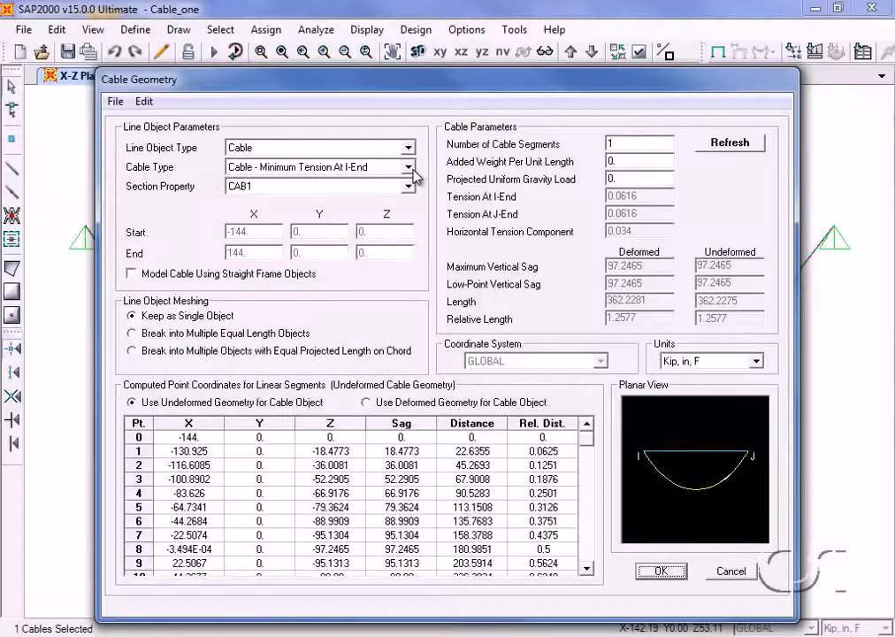
Review the available cable types, keep Cable - Minimum Tension At I-End, and examine the cable's computed point coordinates
left_click(408, 167)
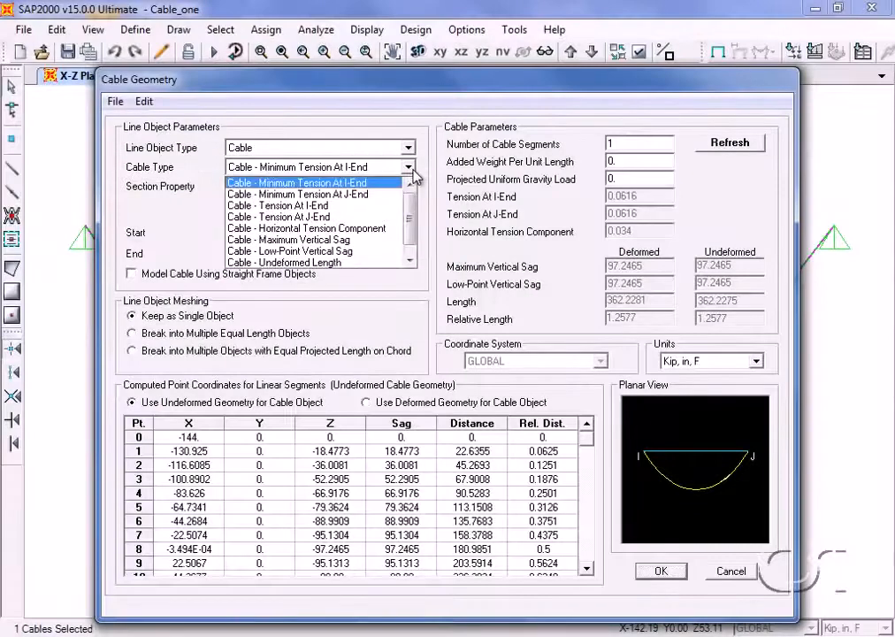
mouse_move(409, 197)
left_mouse_down()
mouse_move(409, 239)
mouse_move(411, 187)
left_mouse_up()
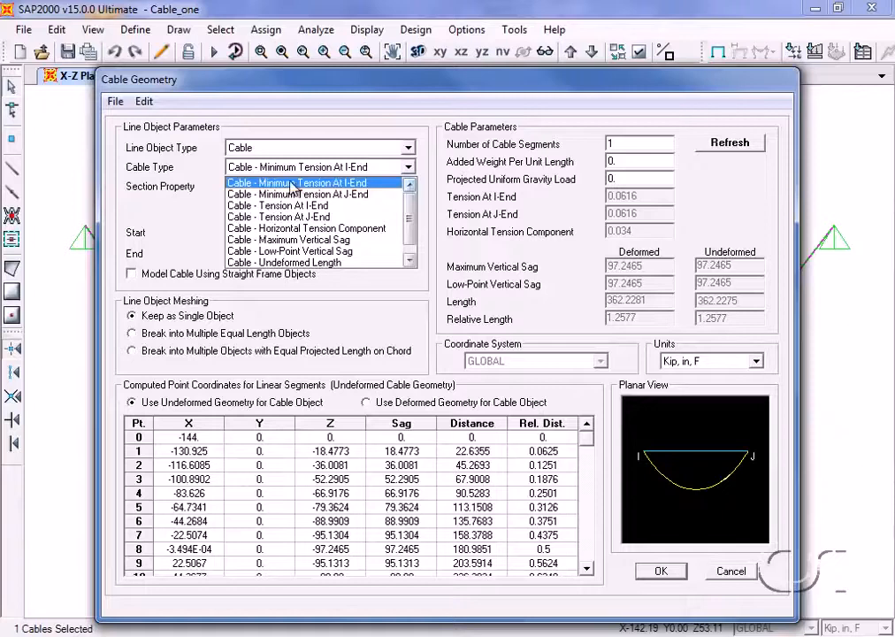
left_click(364, 183)
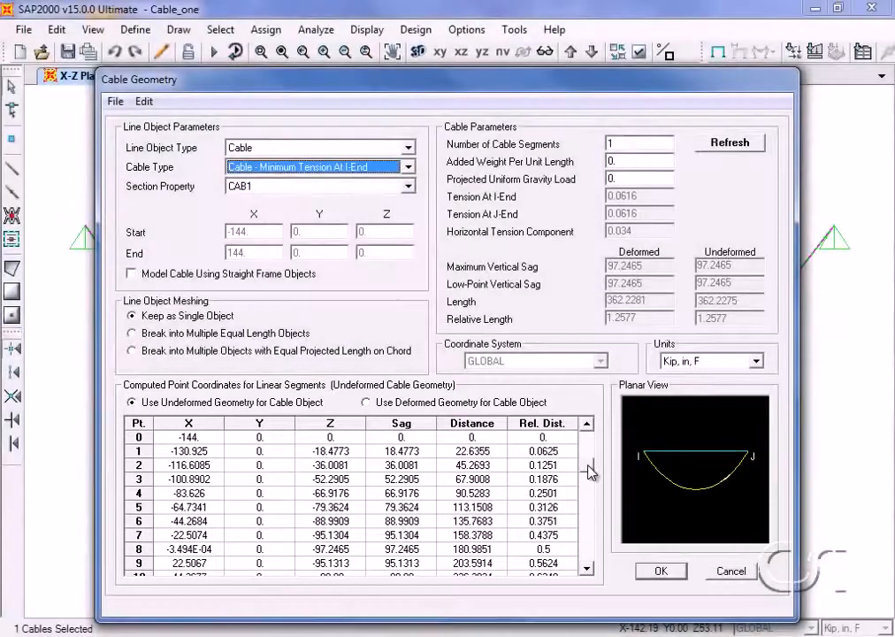
scroll(590, 469, "down", 1)
scroll(593, 507, "down", 1)
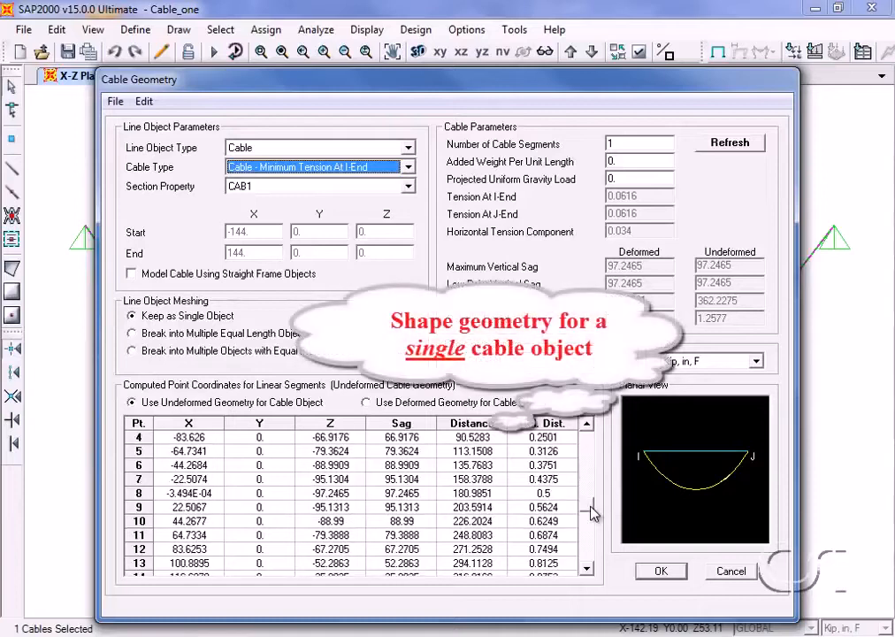
scroll(591, 540, "down", 1)
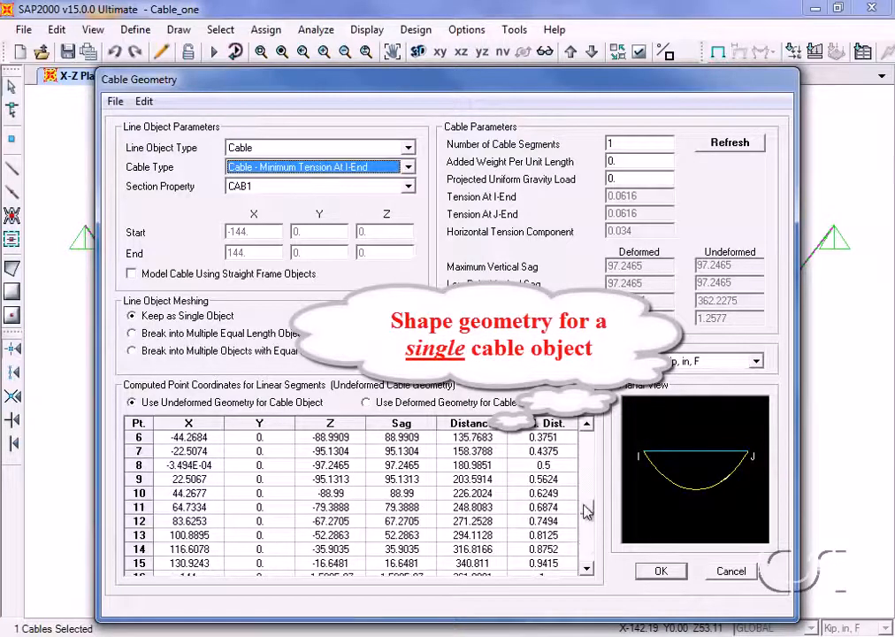
scroll(590, 431, "up", 3)
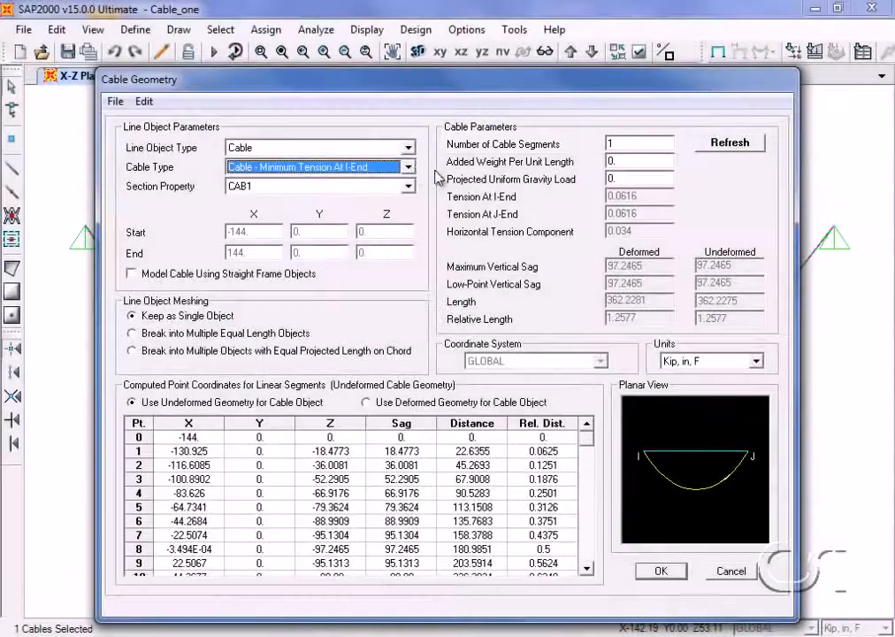
Try the Minimum Tension At J-End cable type, and the Tension At I-End type with a tension of 0.1 kip, refreshing the geometry
left_click(409, 168)
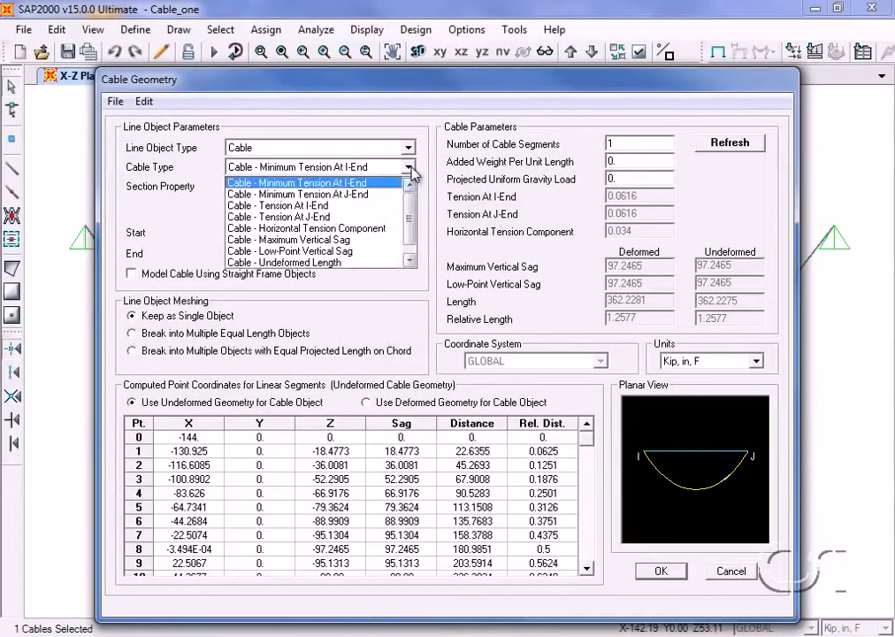
left_click(330, 195)
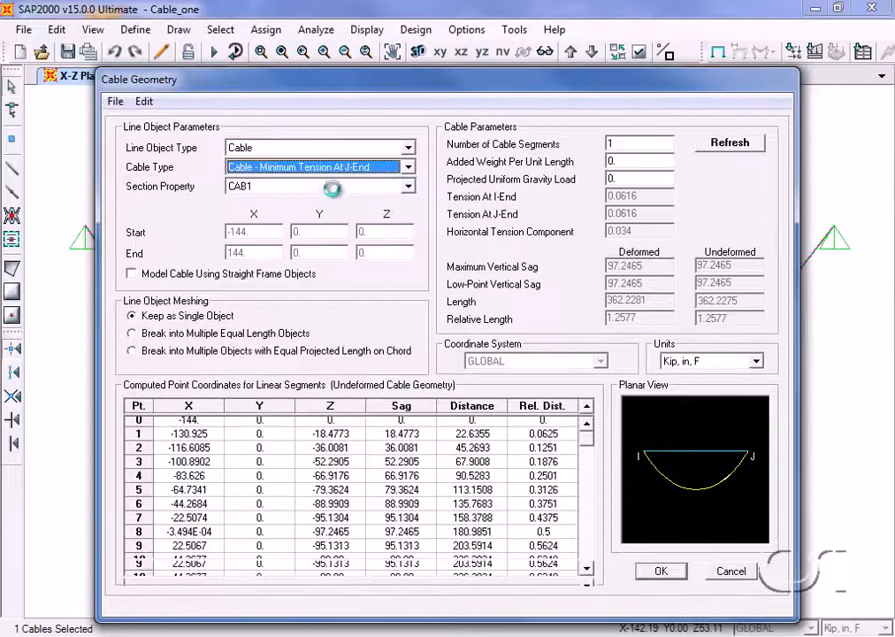
left_click(410, 168)
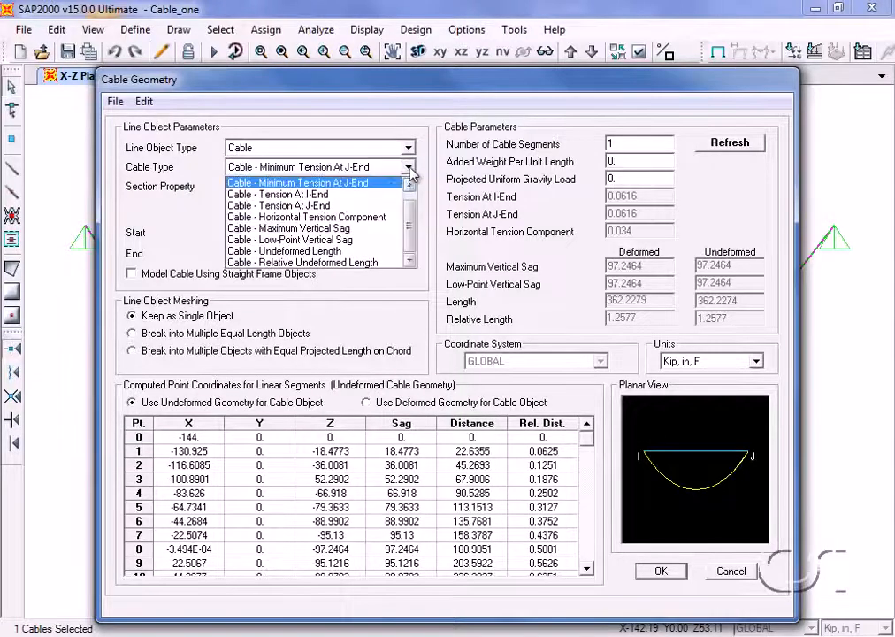
left_click(319, 194)
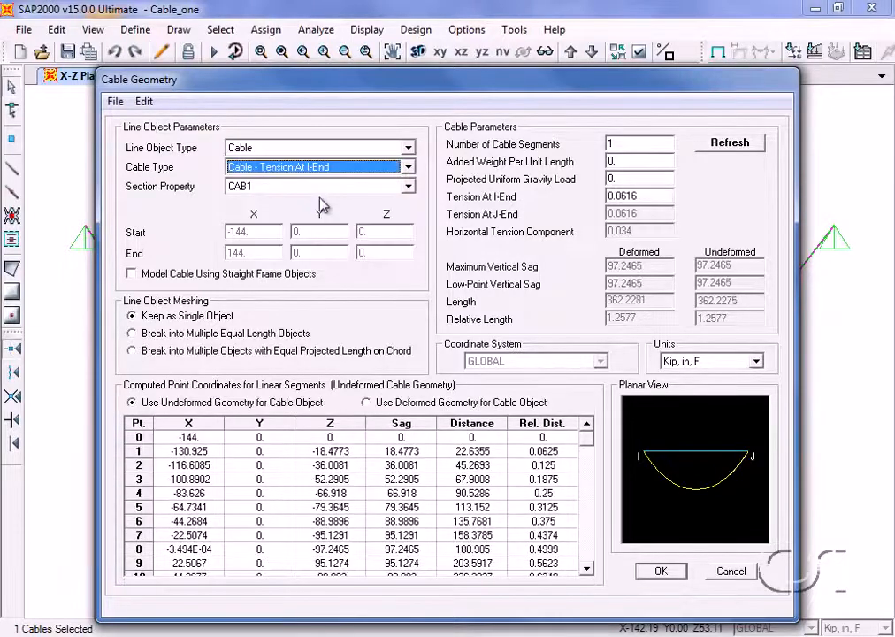
double_click(639, 196)
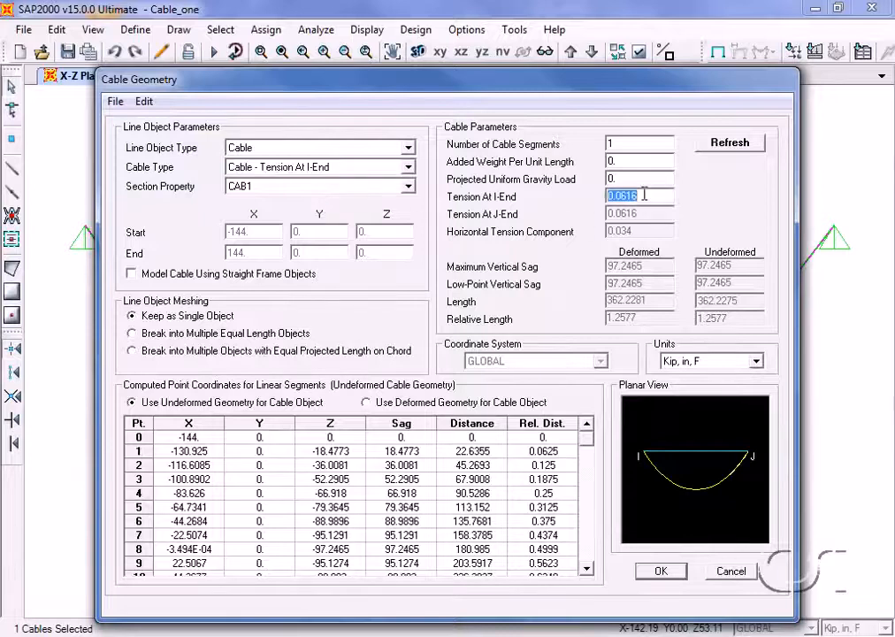
left_click_drag(644, 194, 616, 195)
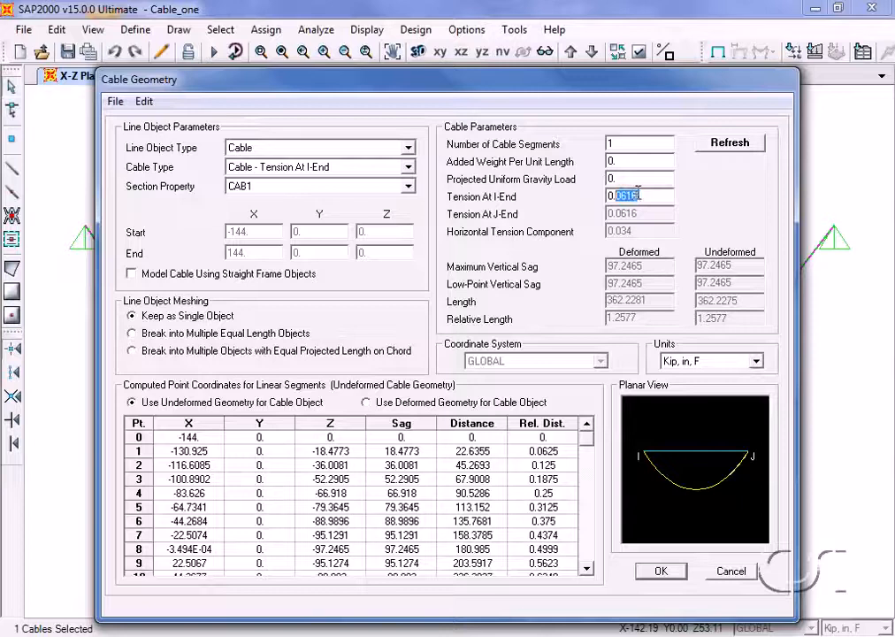
type("1")
left_click(730, 144)
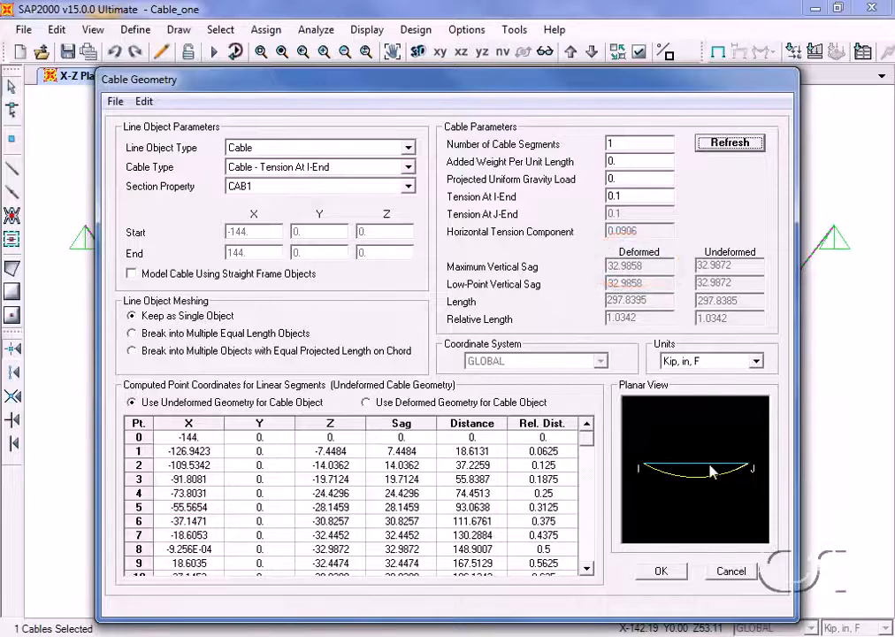
Try the Tension At J-End cable type, and define the cable by Horizontal Tension Component with 0.05 kip, refreshing the geometry
left_click(409, 168)
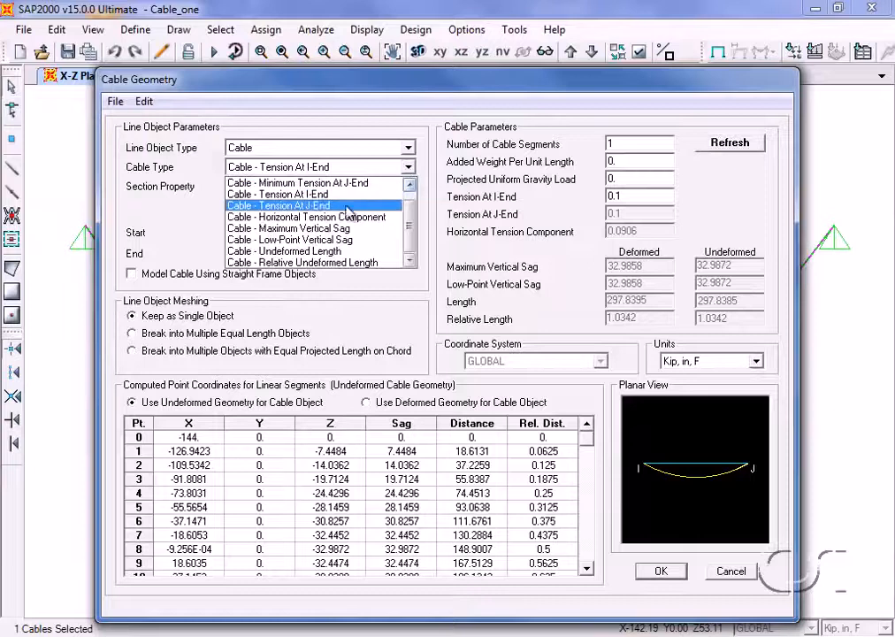
left_click(323, 209)
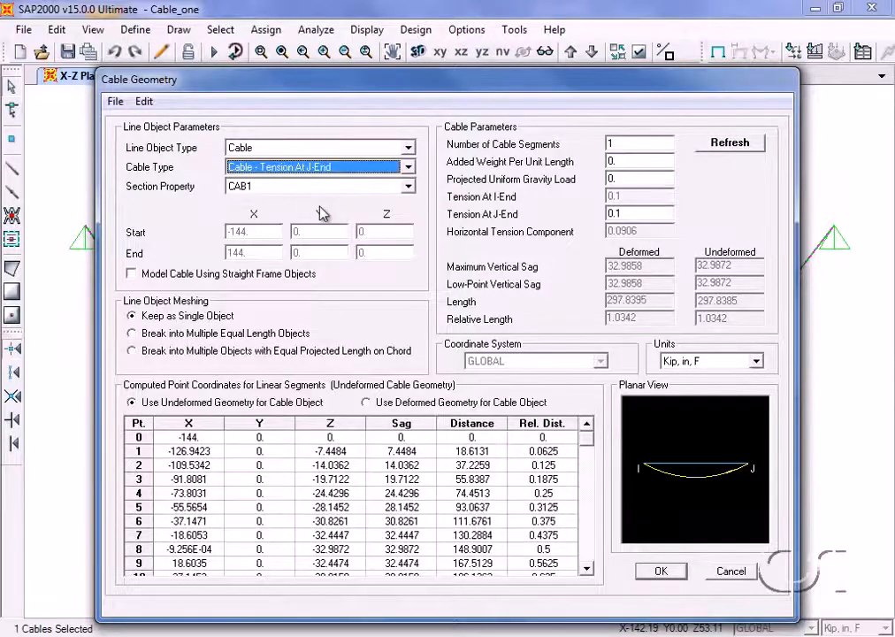
left_click(408, 168)
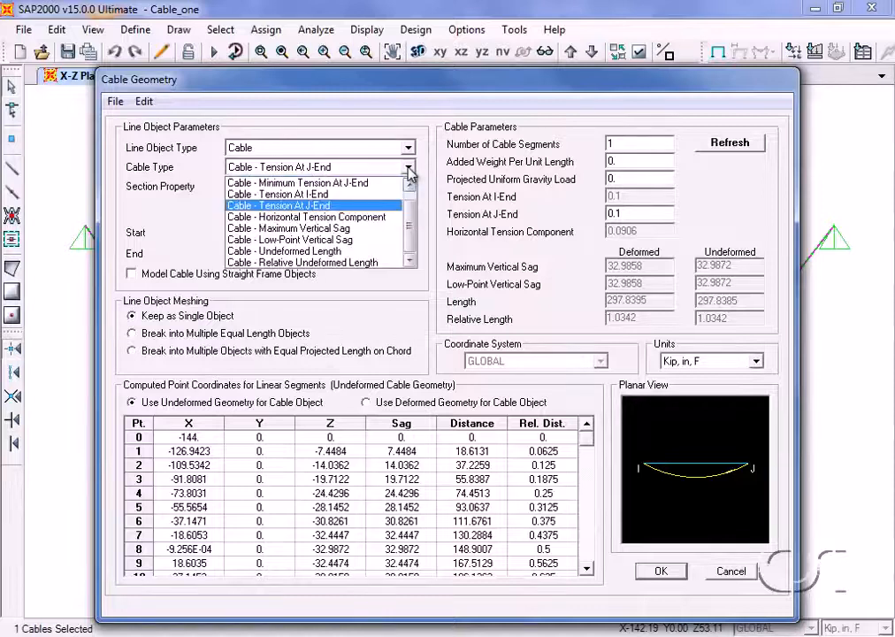
left_click(369, 221)
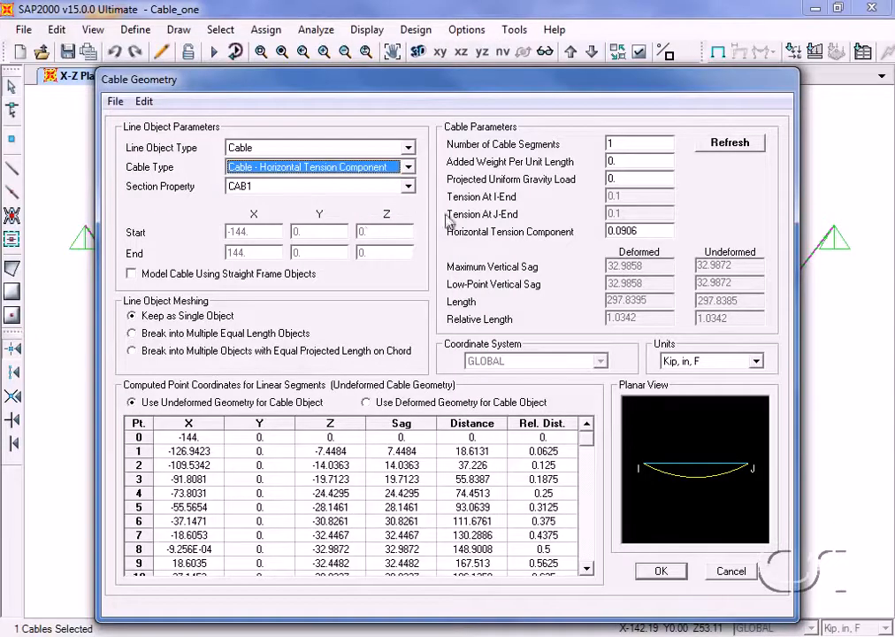
left_click(648, 231)
left_click_drag(649, 231, 619, 233)
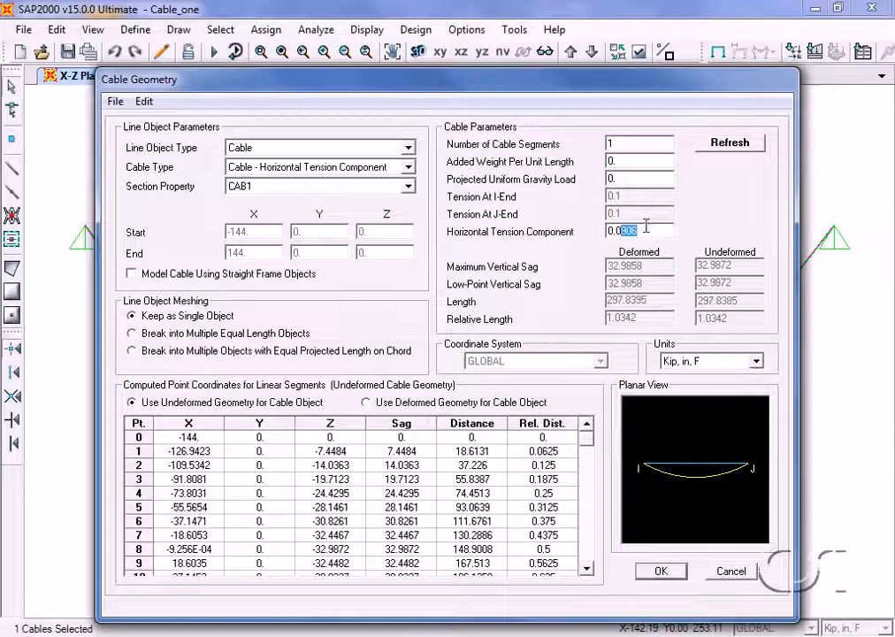
type("5")
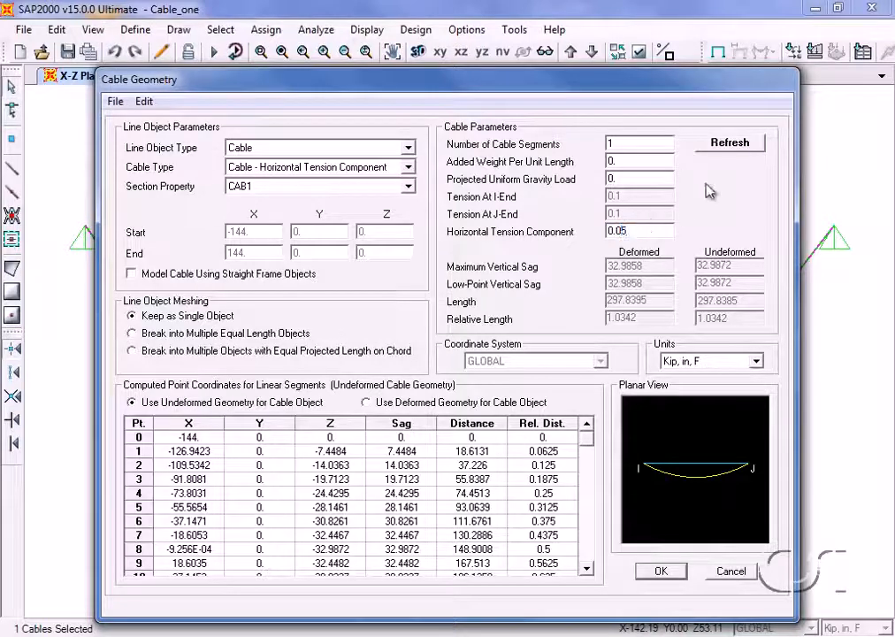
left_click(733, 143)
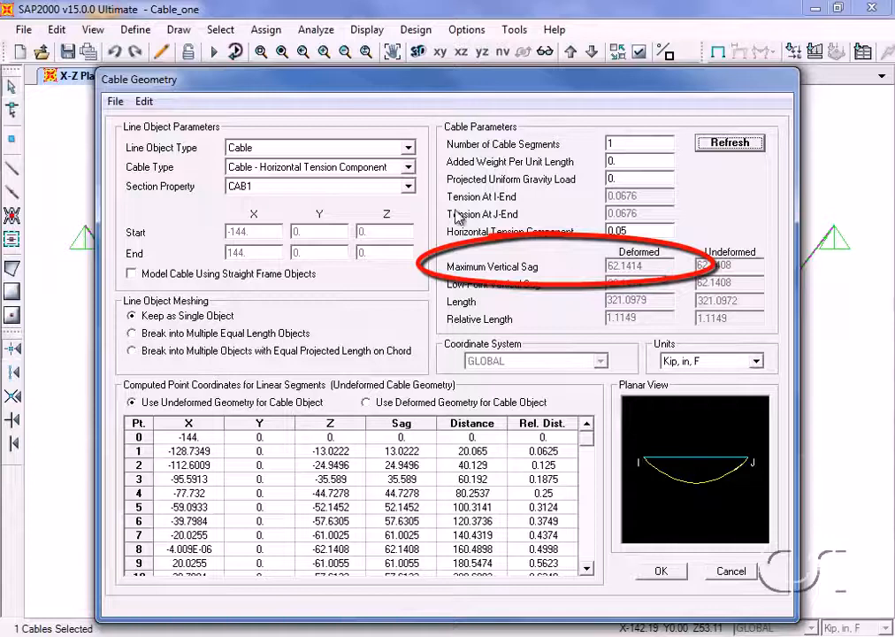
Try the Maximum Vertical Sag cable type with a deformed sag of 12 in, refreshing the geometry
left_click(405, 168)
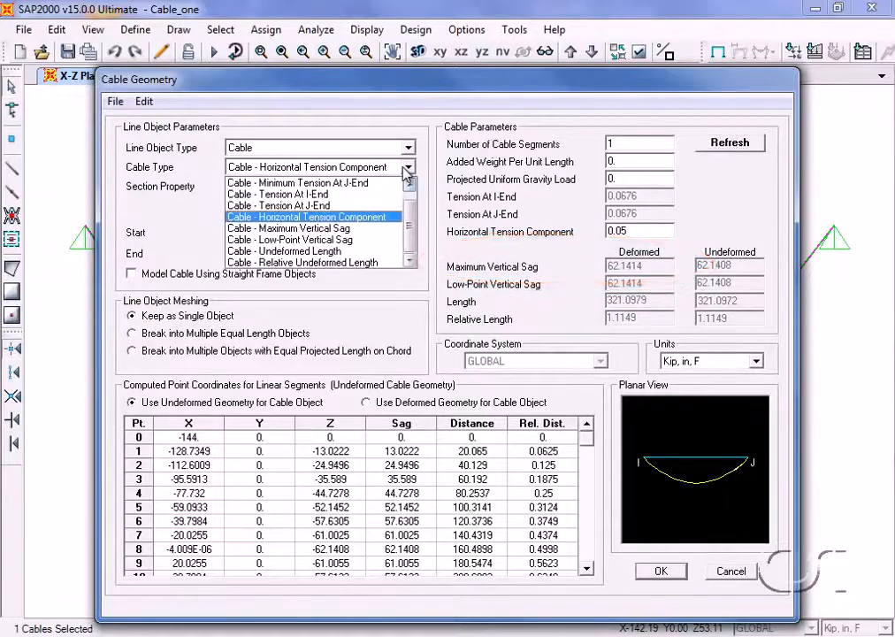
left_click(360, 228)
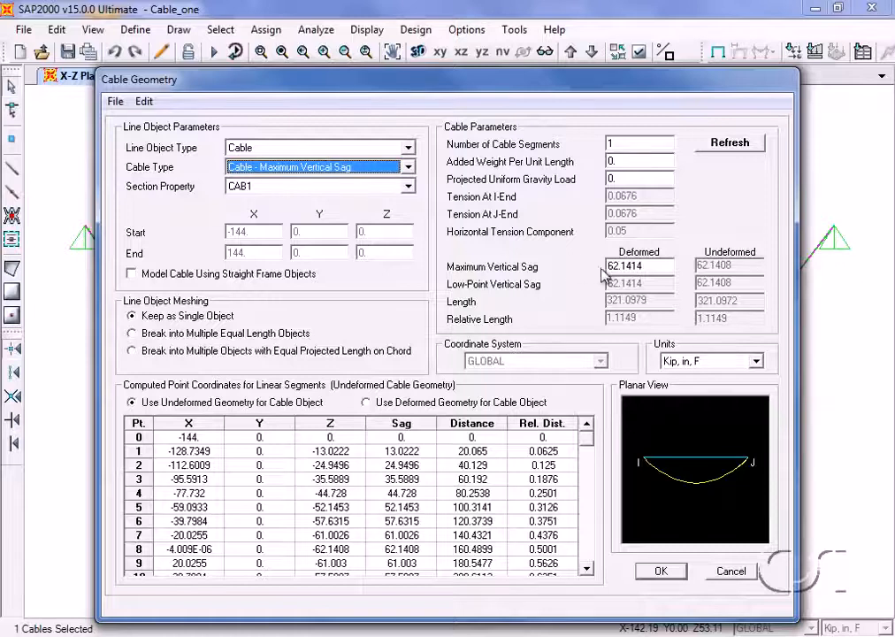
double_click(652, 266)
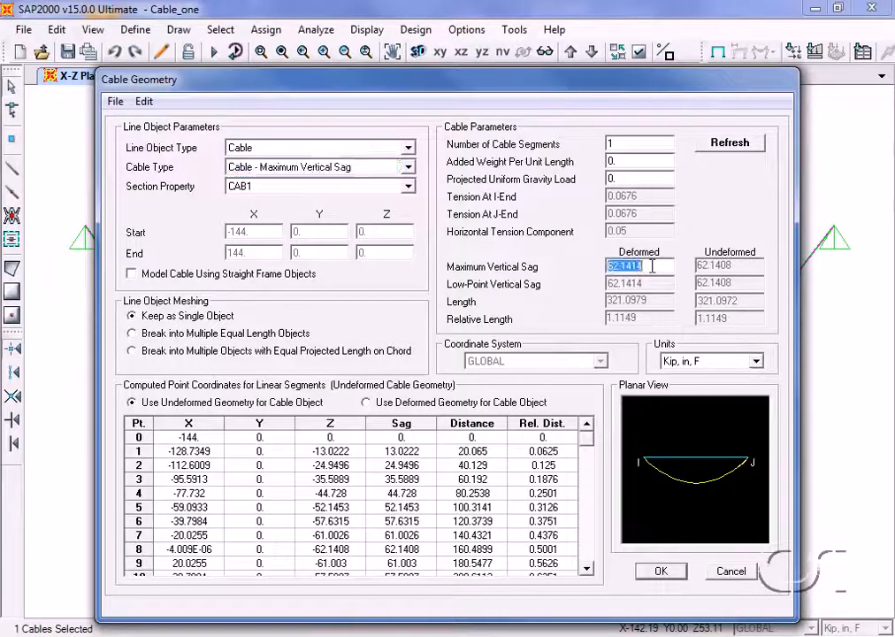
type("12")
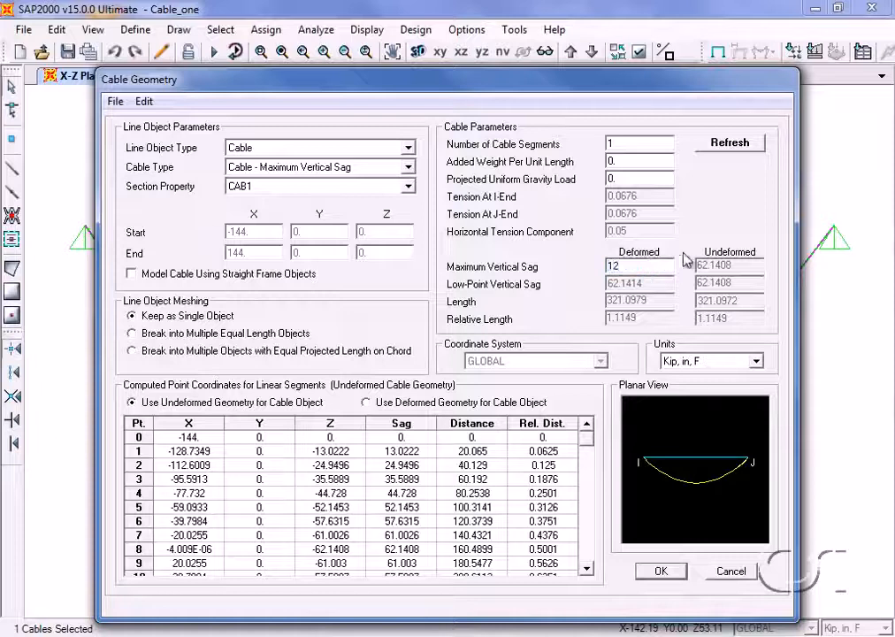
left_click(754, 149)
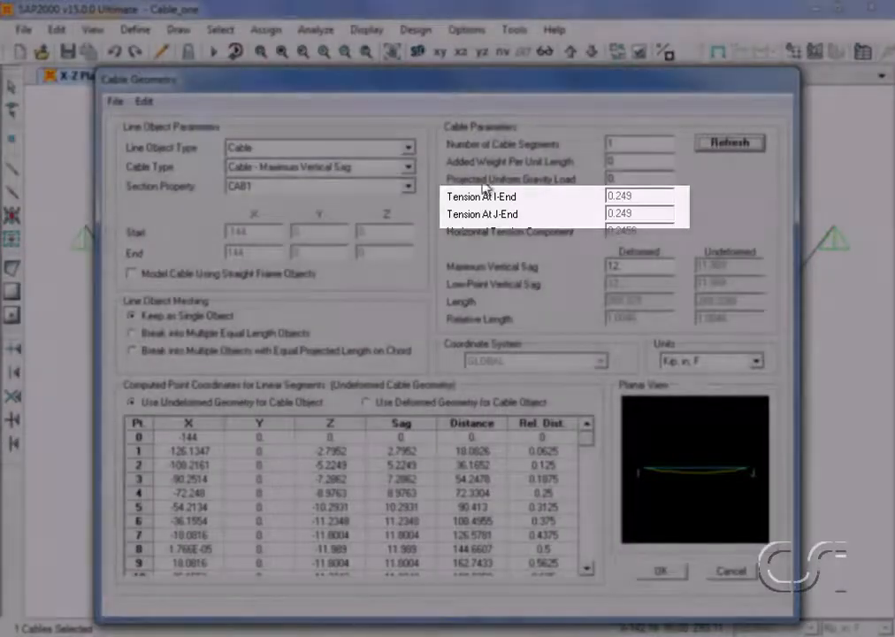
Define the sloped cable in the CableSlope model by Low-Point Vertical Sag of 12 in, refresh the geometry, and accept it
left_click(408, 167)
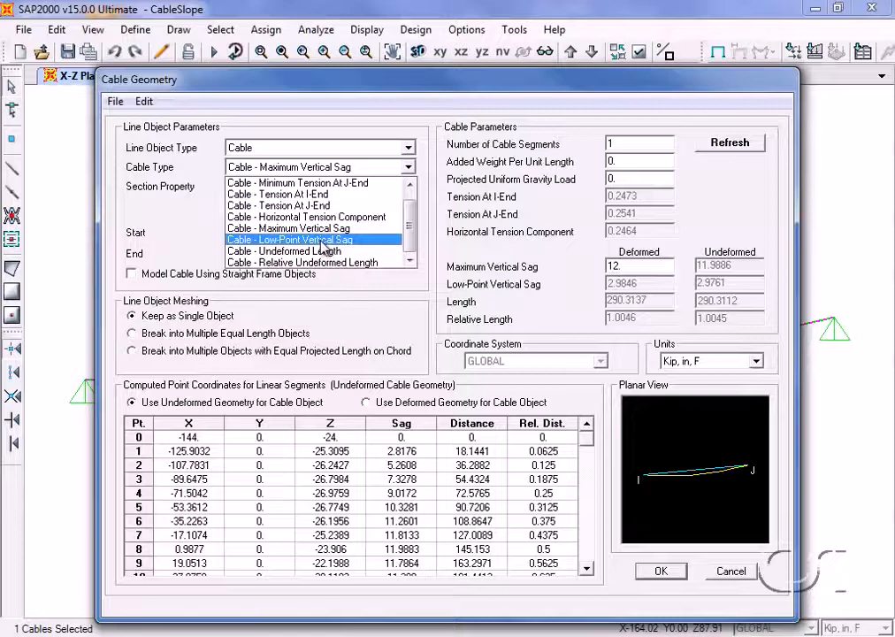
left_click(320, 240)
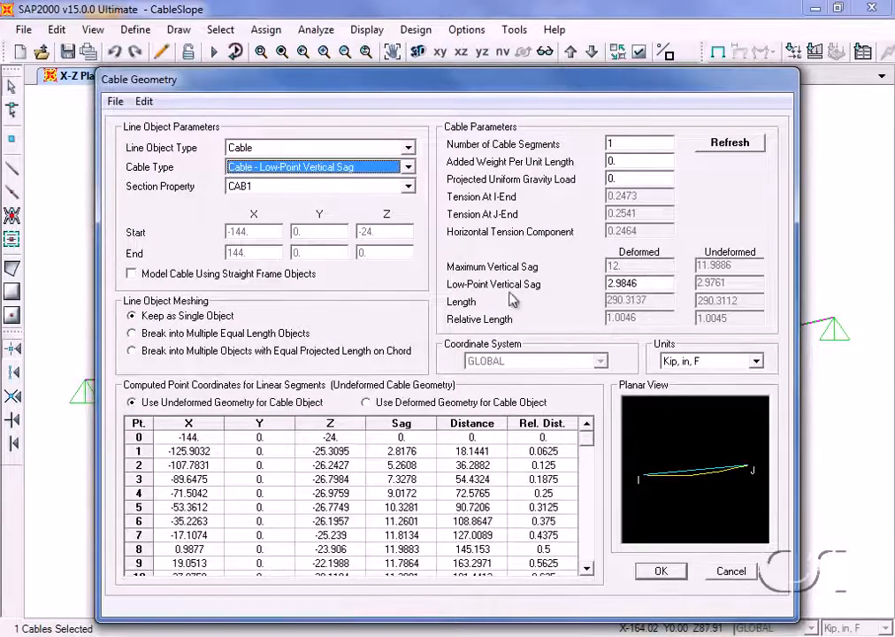
double_click(648, 283)
type("12")
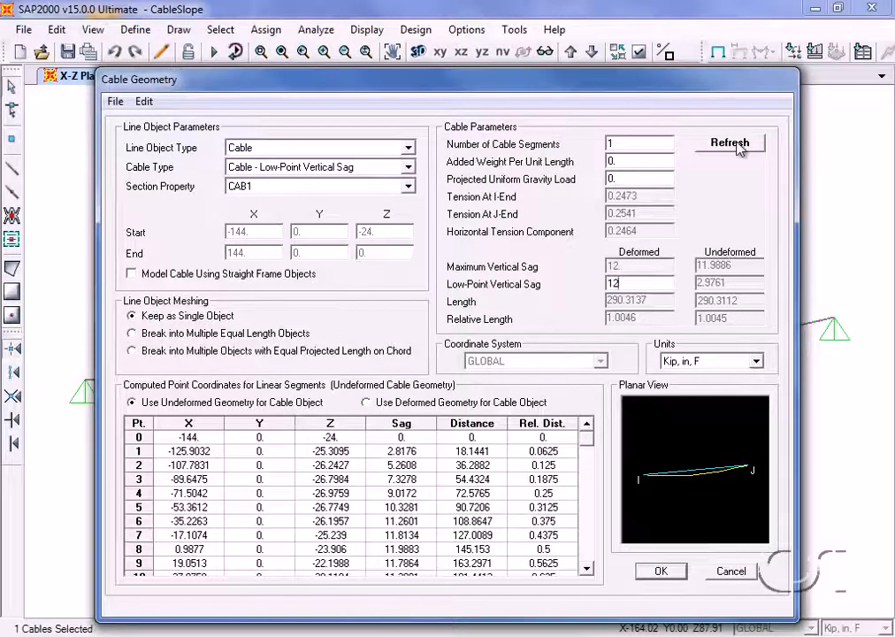
left_click(737, 144)
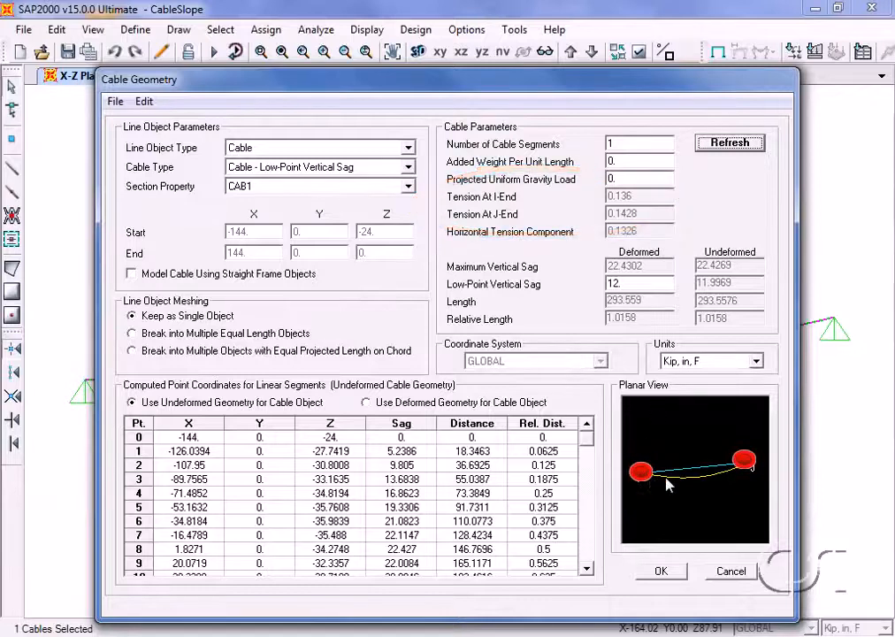
left_click(665, 572)
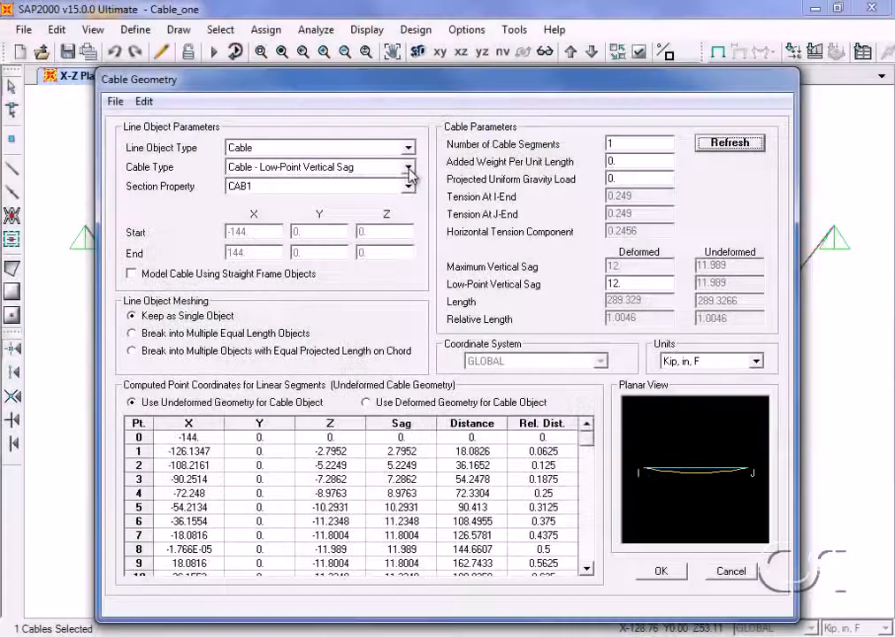
Try the Undeformed Length cable type on the Cable_one cable with a length of 288 in, refreshing the geometry
left_click(408, 169)
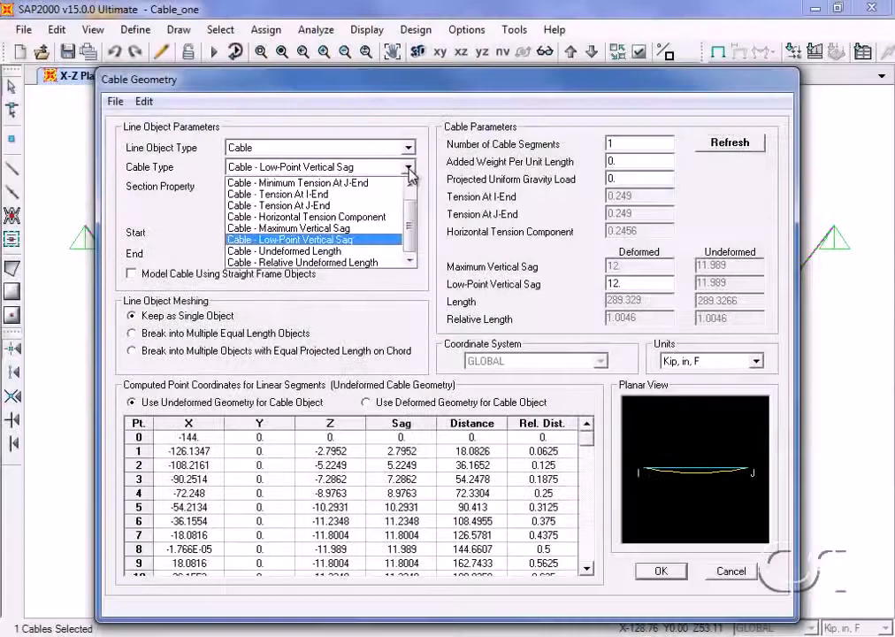
left_click(337, 251)
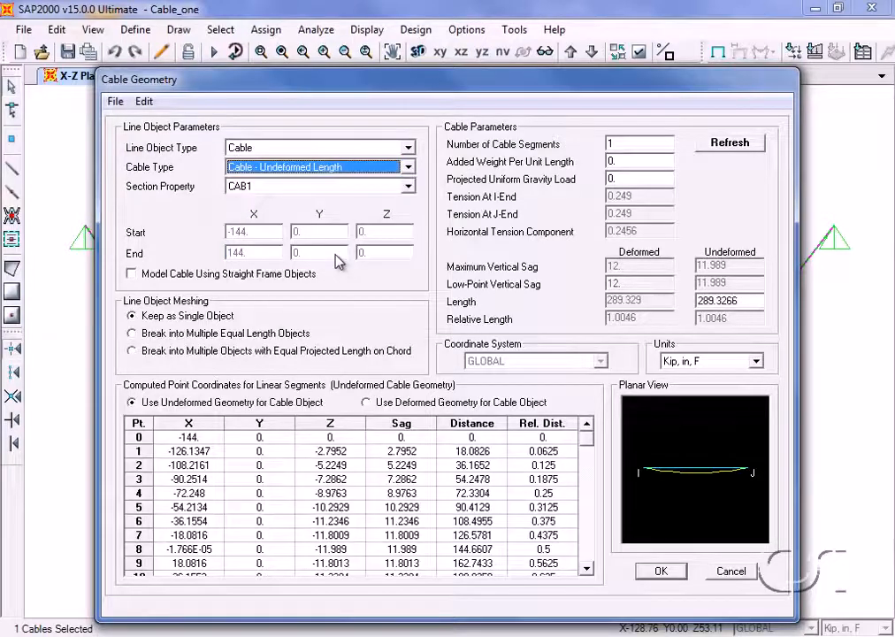
left_click(755, 302)
type("2")
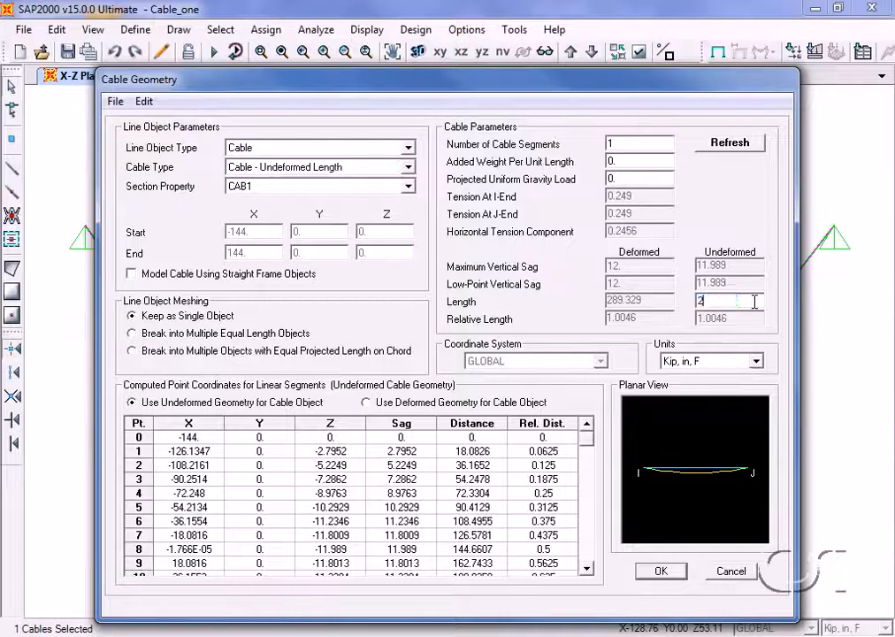
type("88")
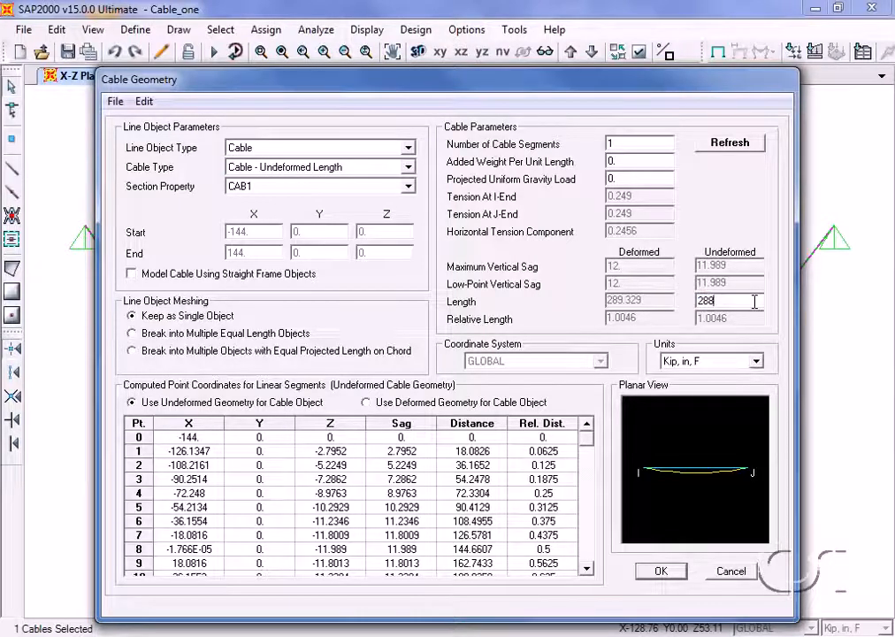
left_click(750, 143)
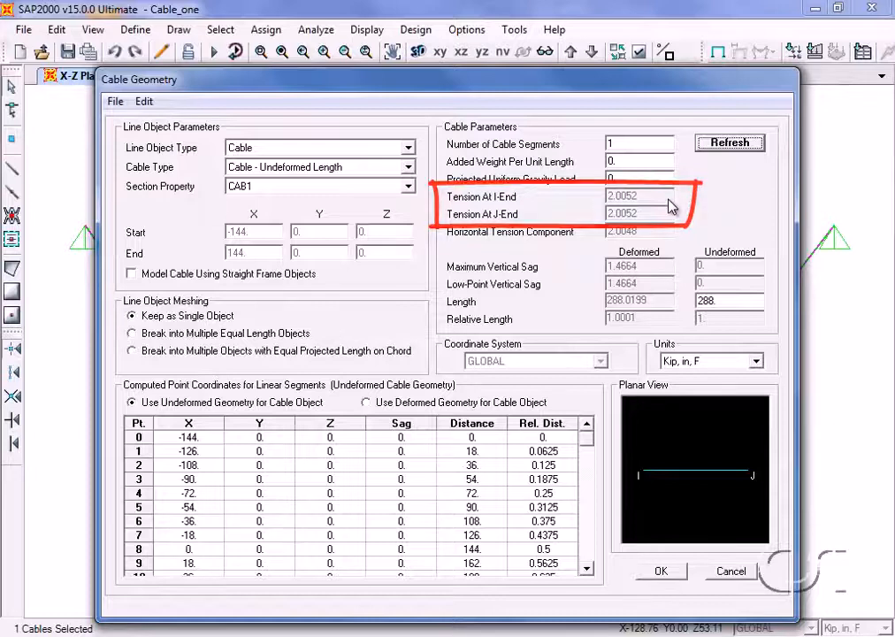
Define the cable by Relative Undeformed Length with a value of 1.001, refreshing the geometry
left_click(409, 169)
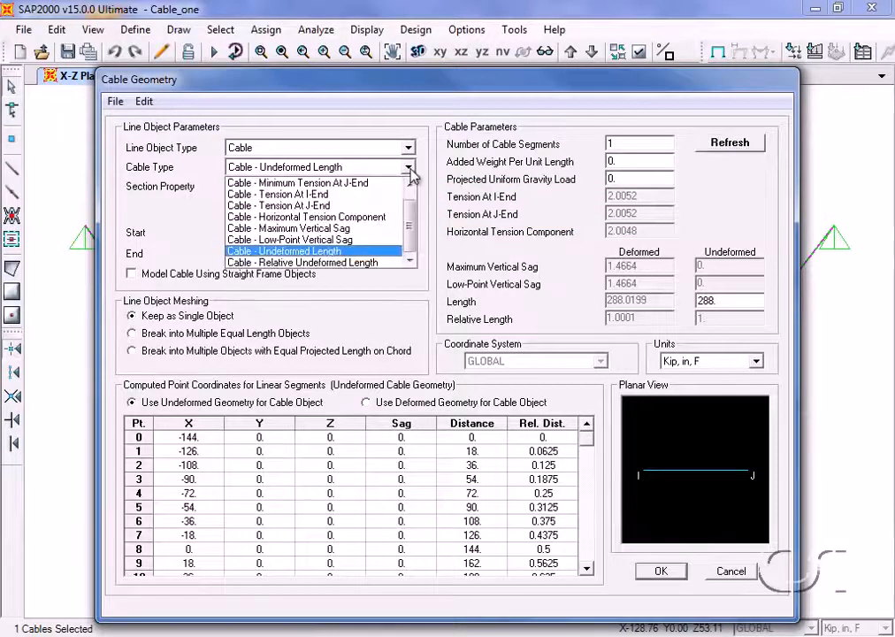
left_click(343, 265)
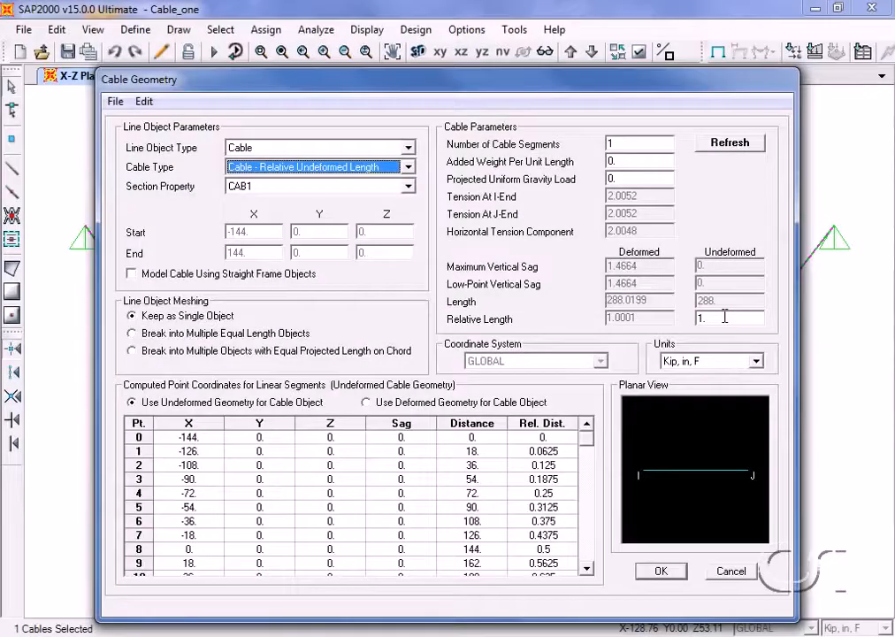
left_click(724, 317)
left_click(724, 316)
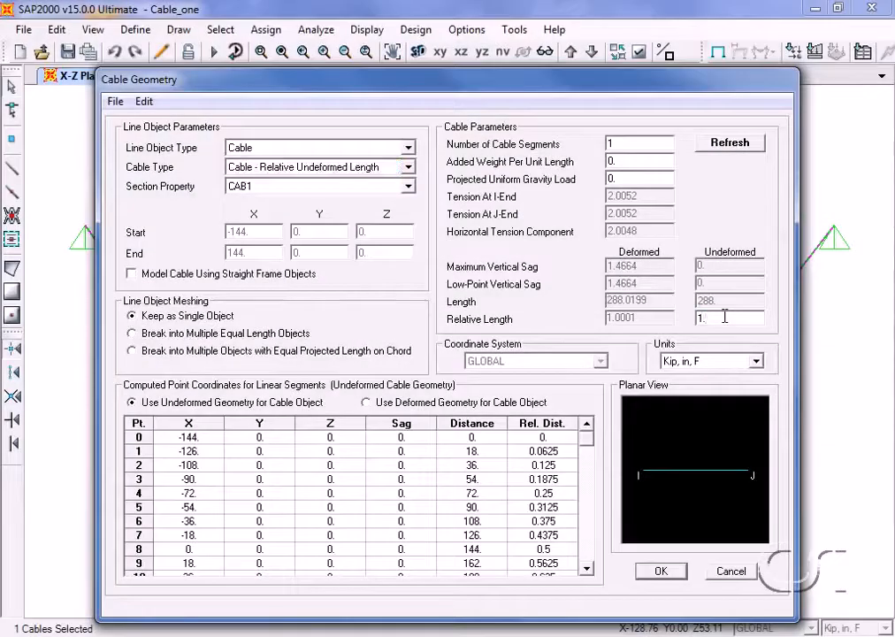
type("001")
left_click(726, 145)
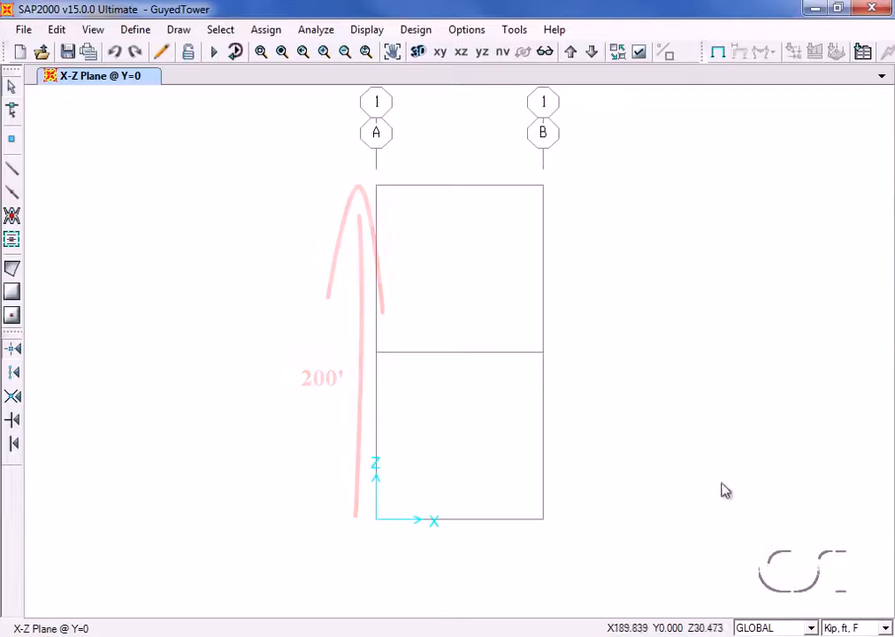
Set the GuyedTower model's units to Kip, in, F and start a new steel pipe frame section
left_click(871, 628)
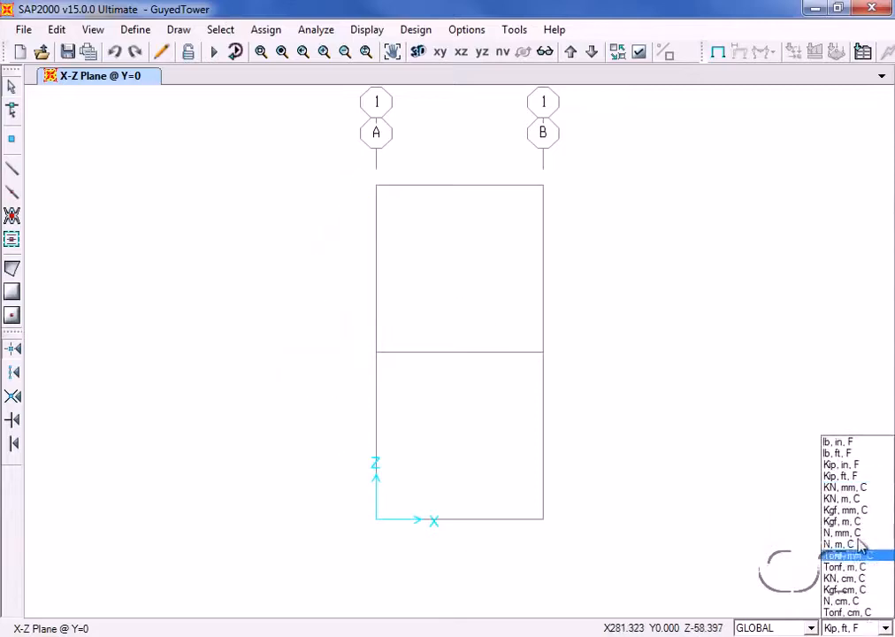
left_click(847, 467)
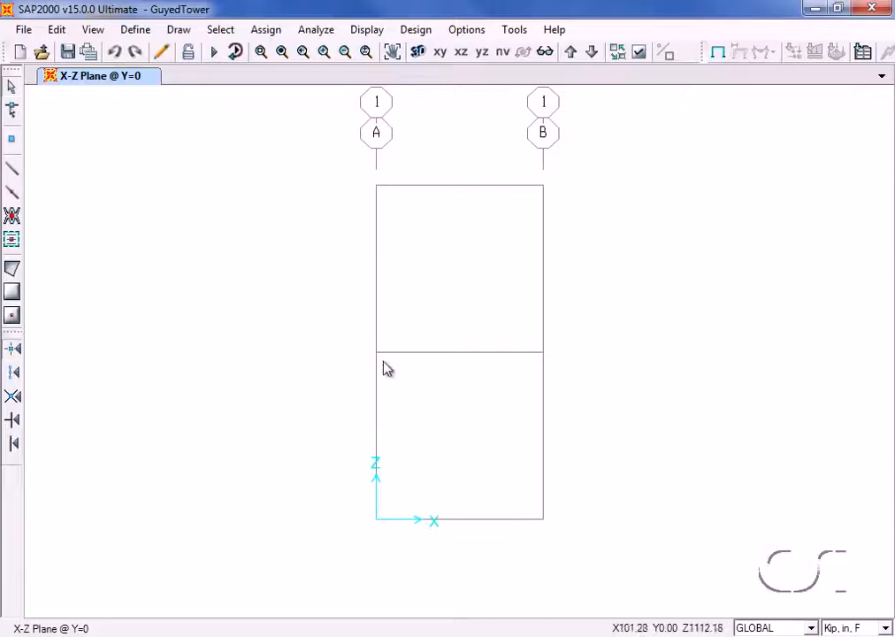
left_click(137, 32)
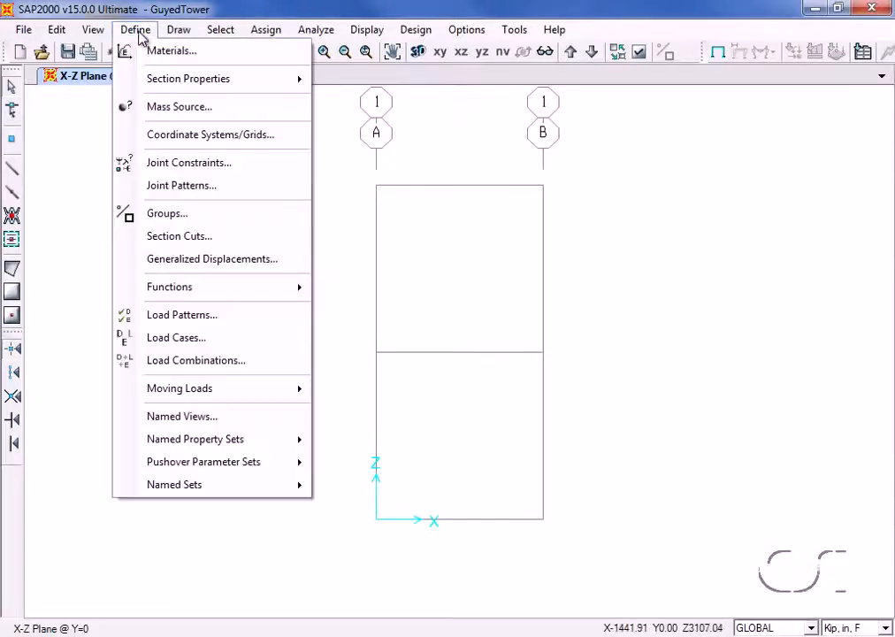
mouse_move(132, 75)
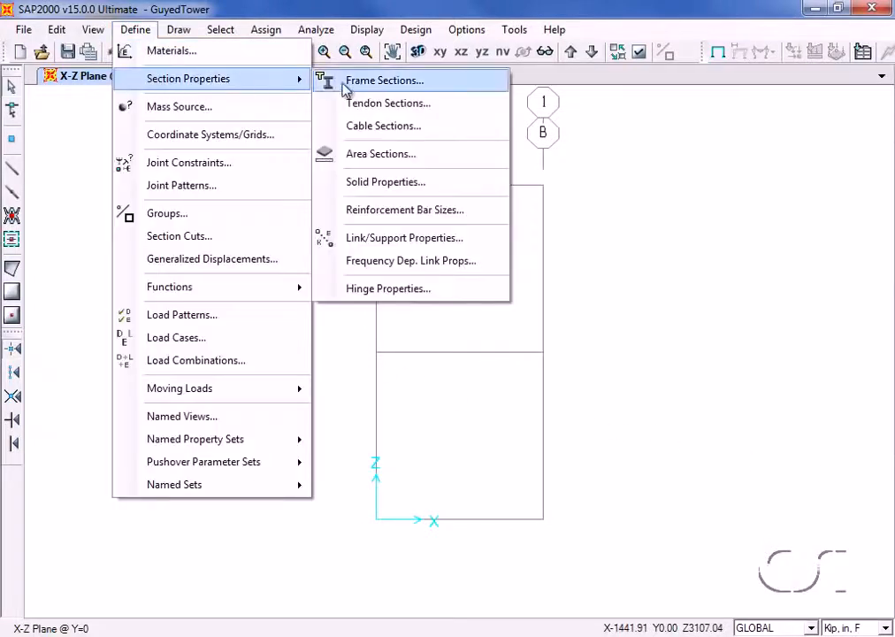
left_click(383, 84)
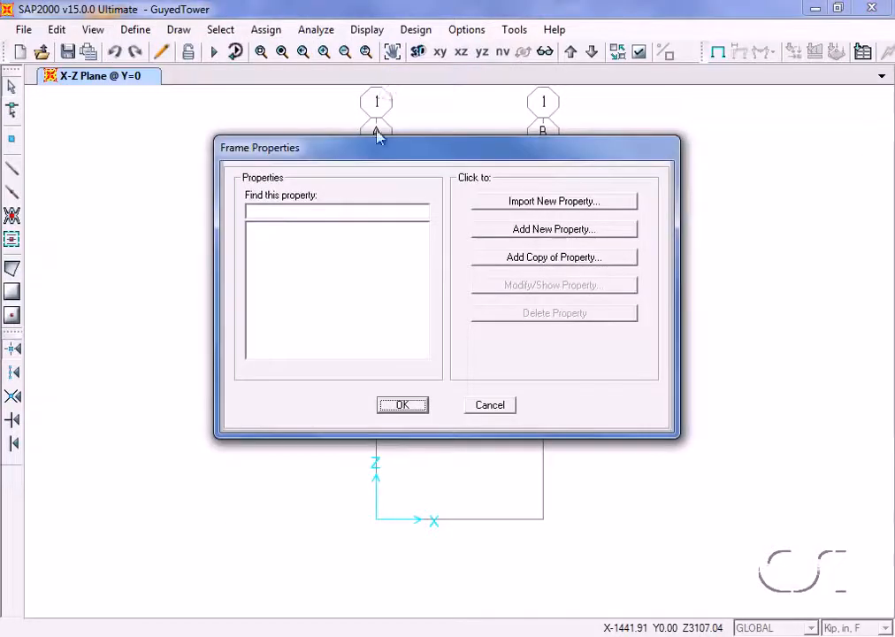
left_click(539, 232)
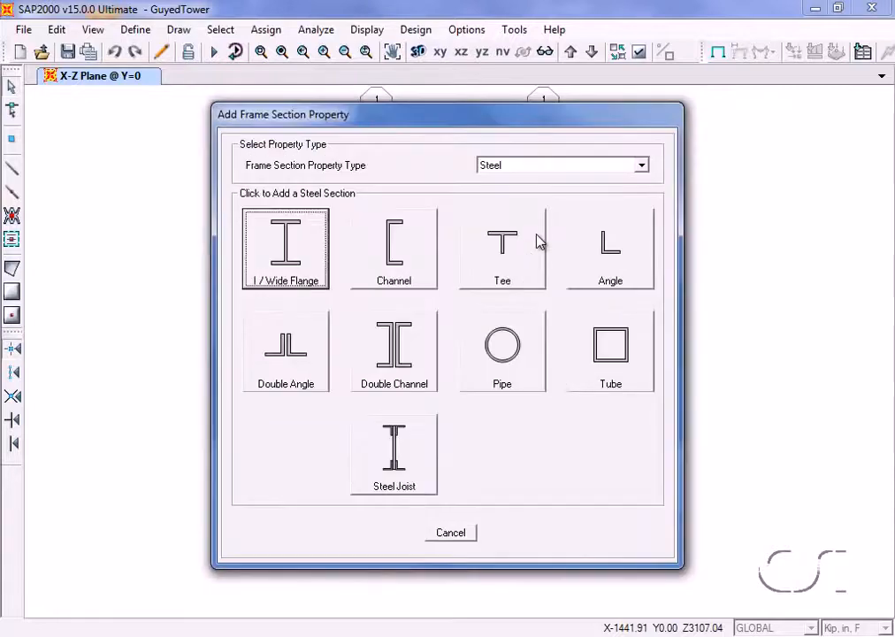
left_click(500, 338)
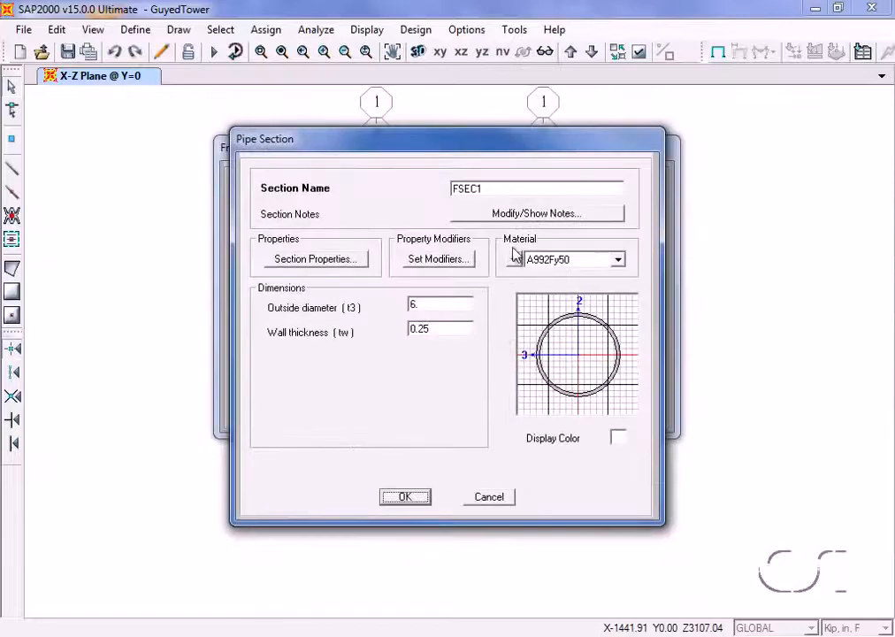
Name the pipe section MAST, give it an 18 in outside diameter and 0.5 in wall thickness, and accept the frame properties
double_click(502, 191)
type("MAST")
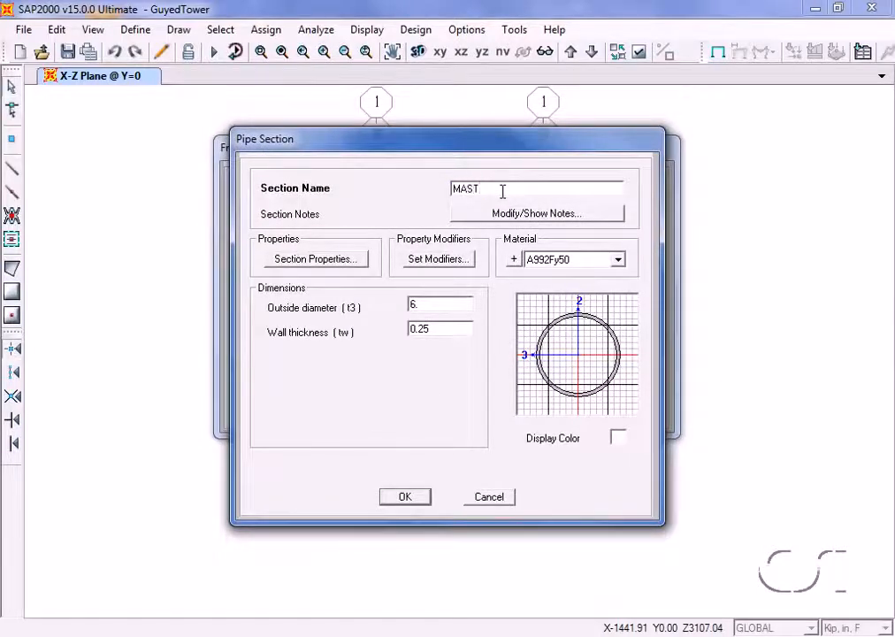
double_click(426, 306)
type("18")
double_click(432, 330)
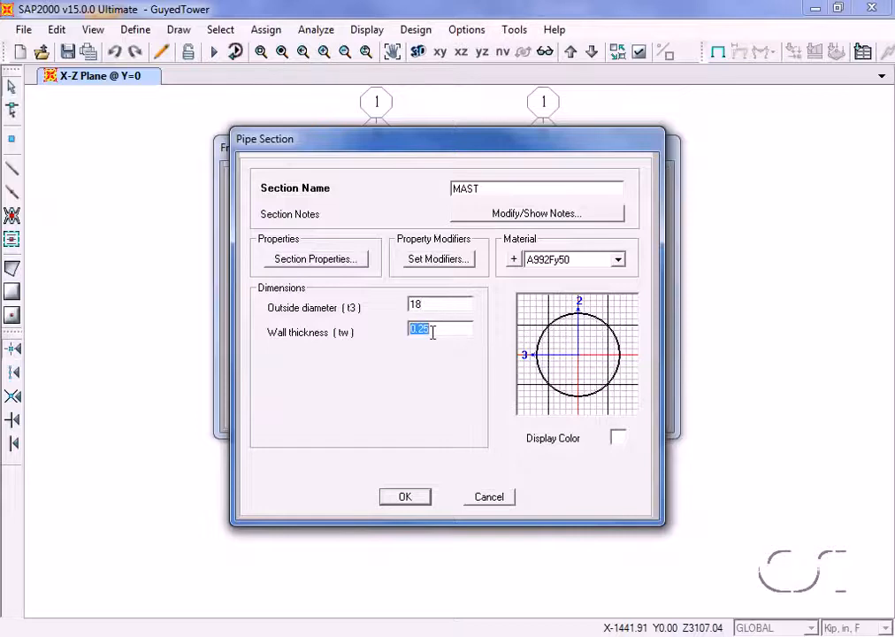
type("0.5")
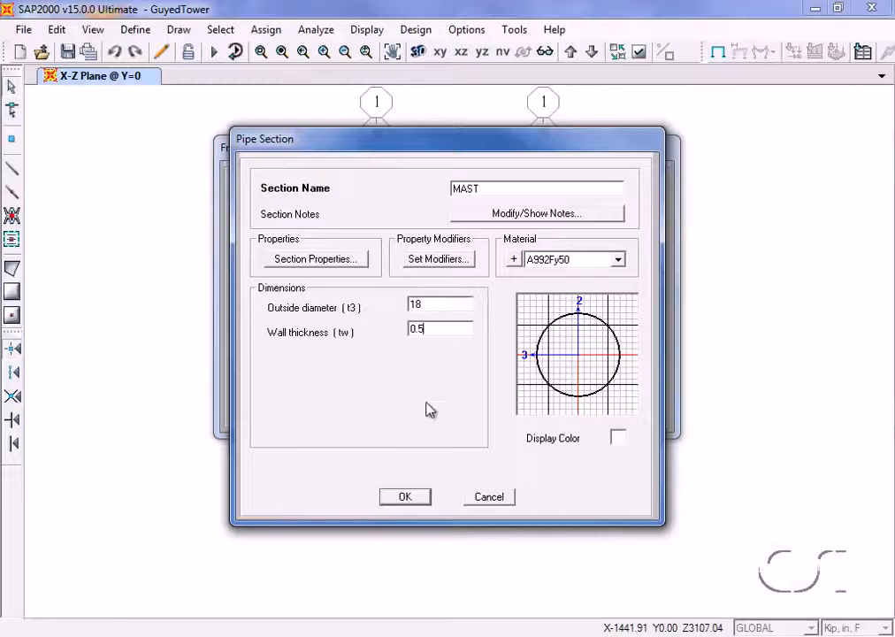
left_click(405, 498)
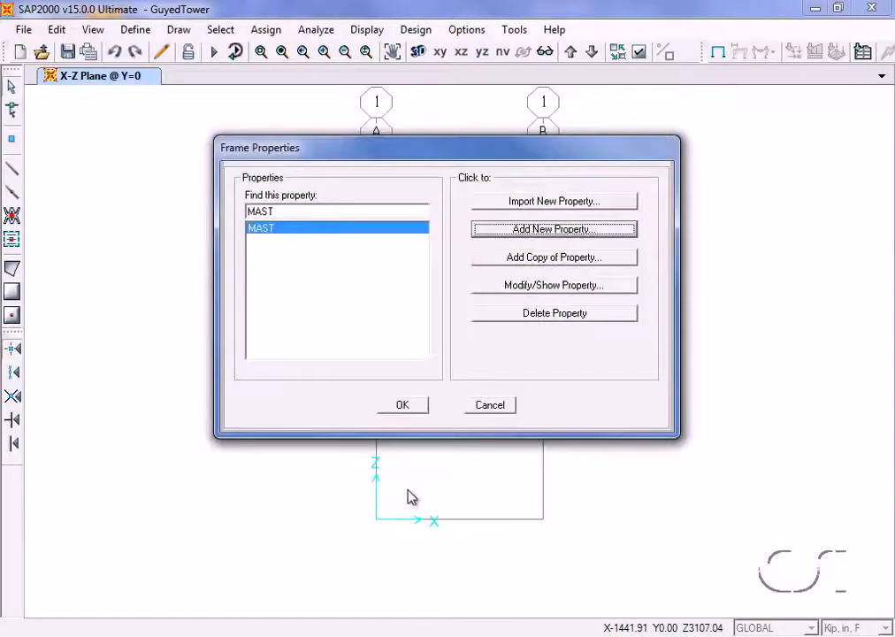
left_click(403, 407)
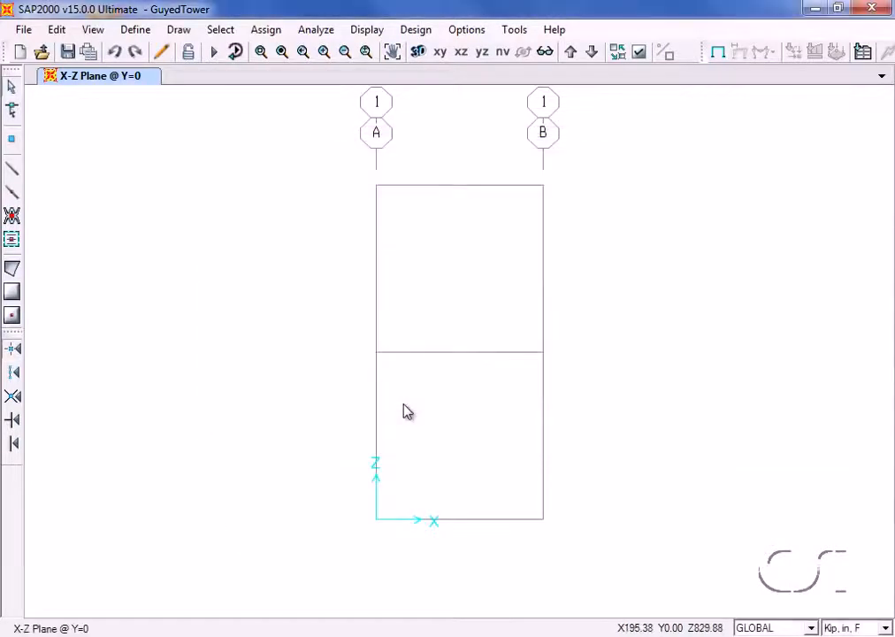
Define a new cable section named CABLE with a cable area of 0.34 sq in and accept the cable sections
left_click(140, 31)
mouse_move(149, 81)
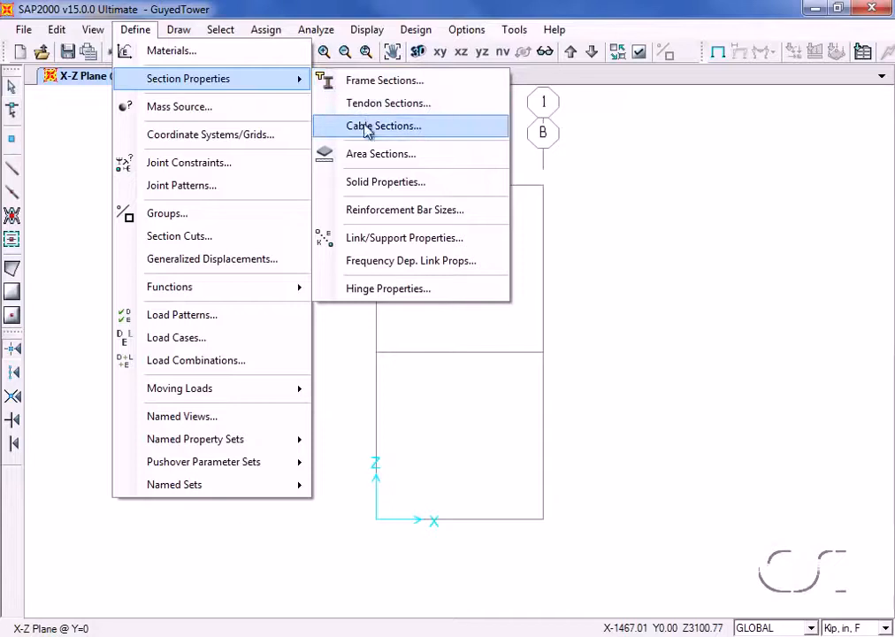
left_click(401, 130)
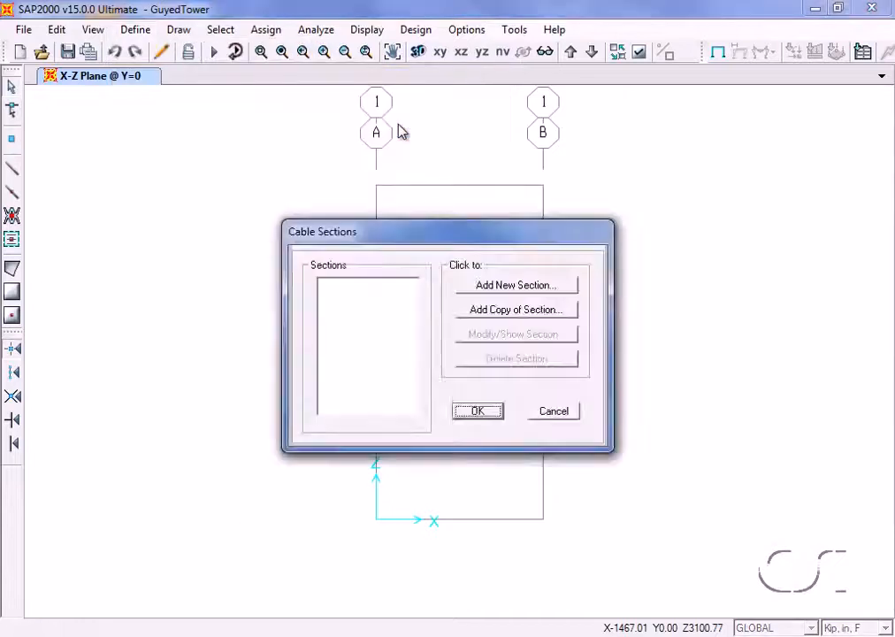
left_click(498, 286)
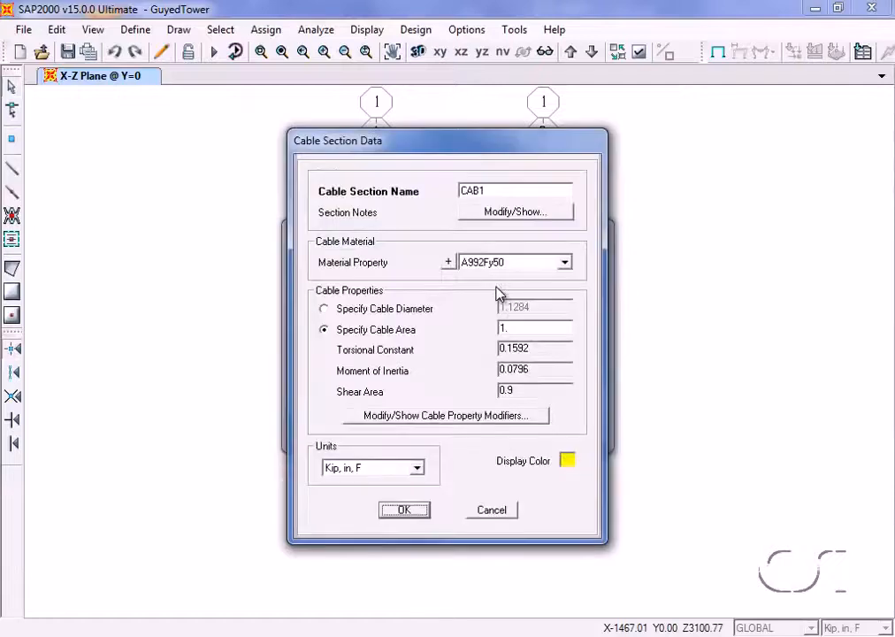
double_click(494, 189)
type("CABLE")
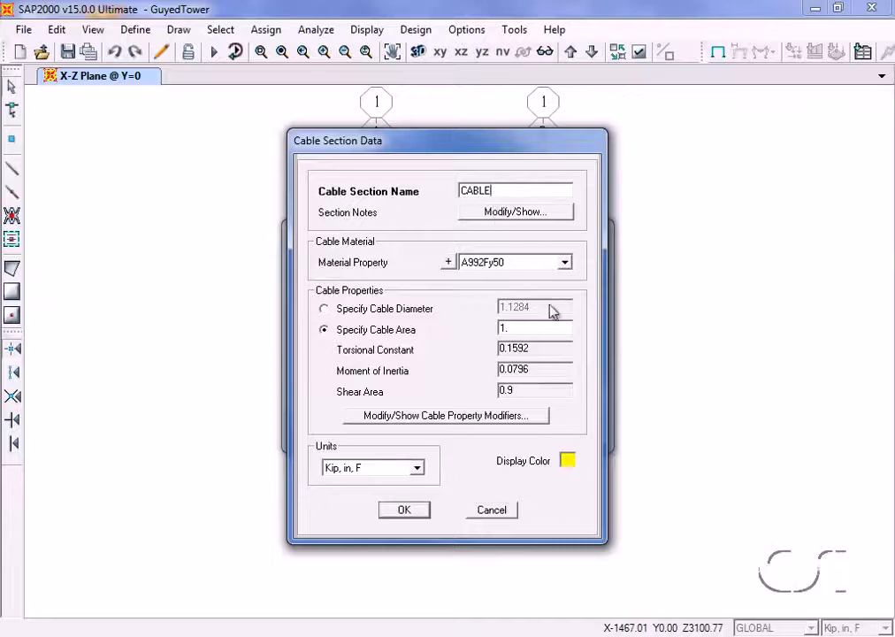
double_click(531, 328)
type("0.34")
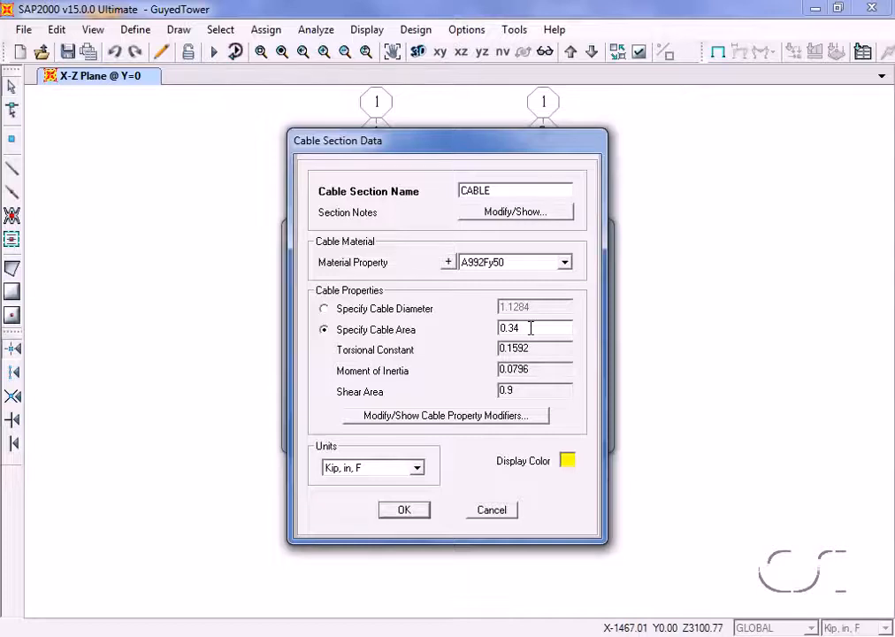
left_click(407, 510)
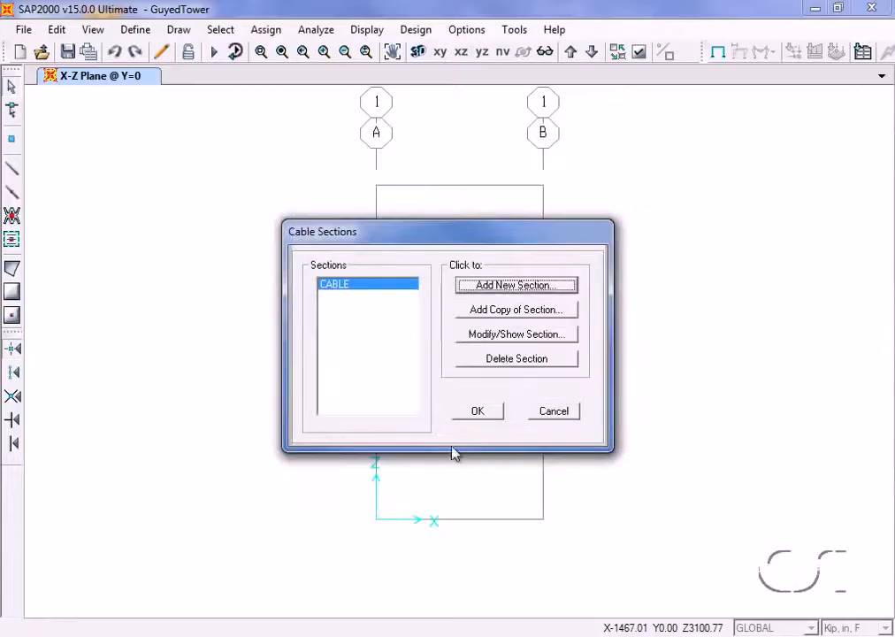
left_click(477, 412)
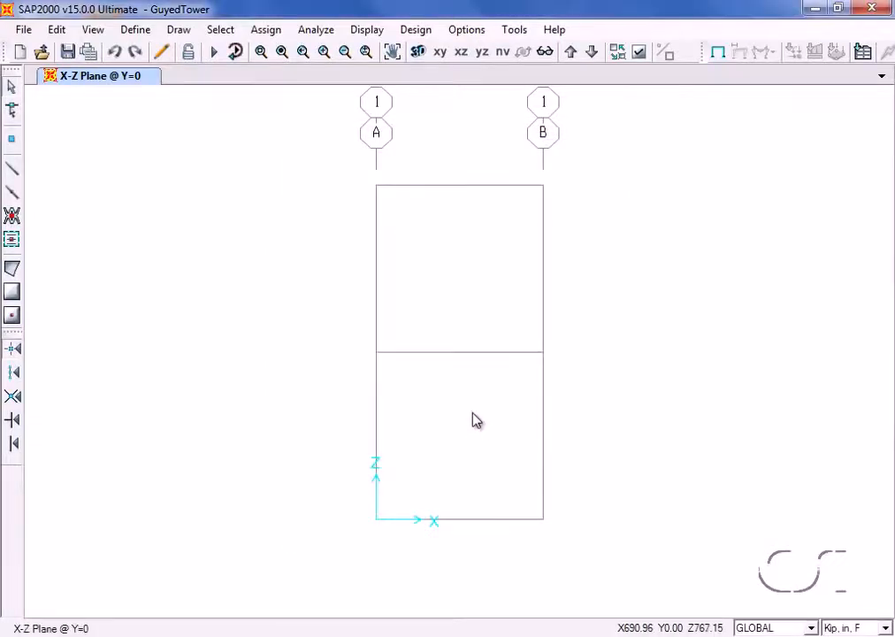
Draw the mast as a straight frame with the MAST section along grid line A, from the base to the top grid level
left_click(14, 171)
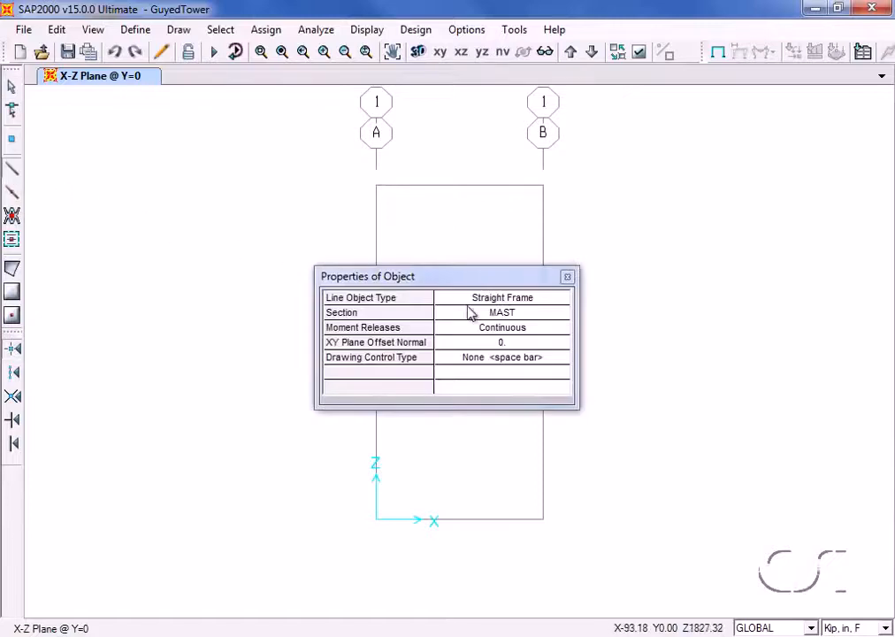
left_click_drag(495, 283, 698, 223)
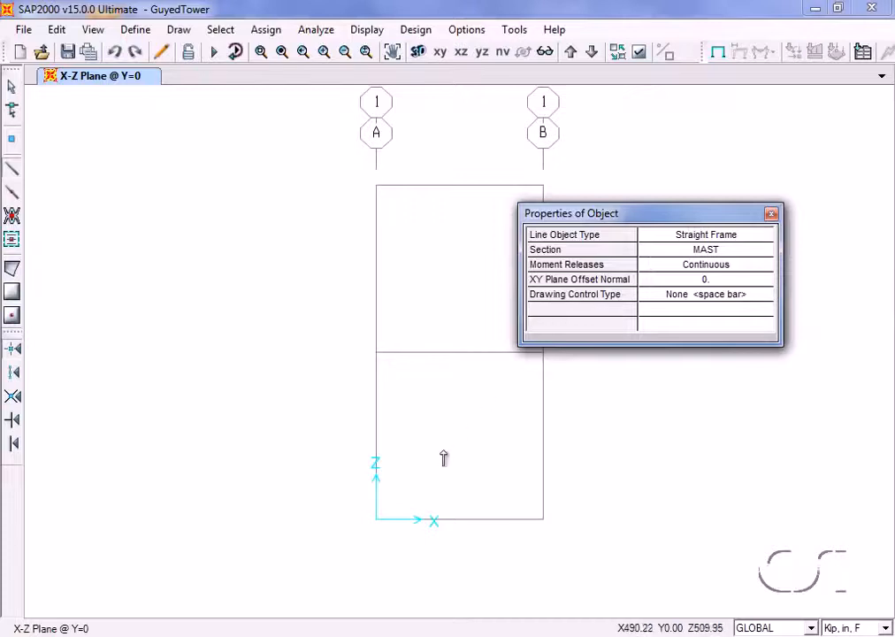
left_click(376, 520)
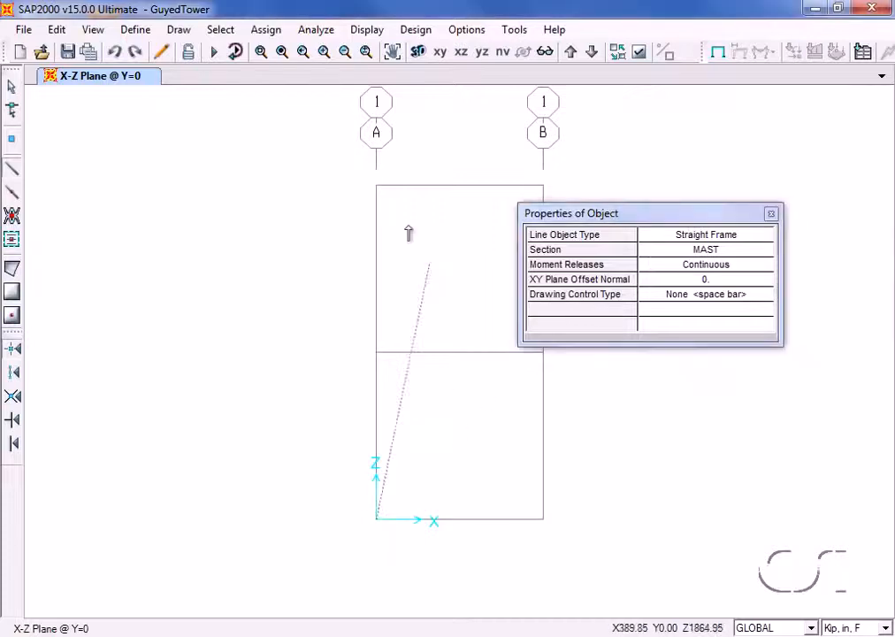
left_click(376, 187)
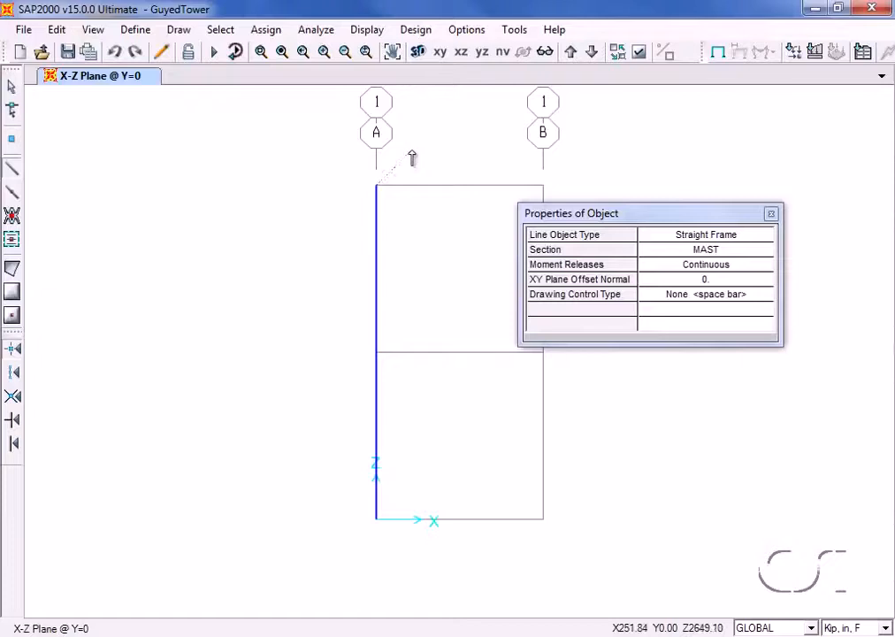
left_click(14, 88)
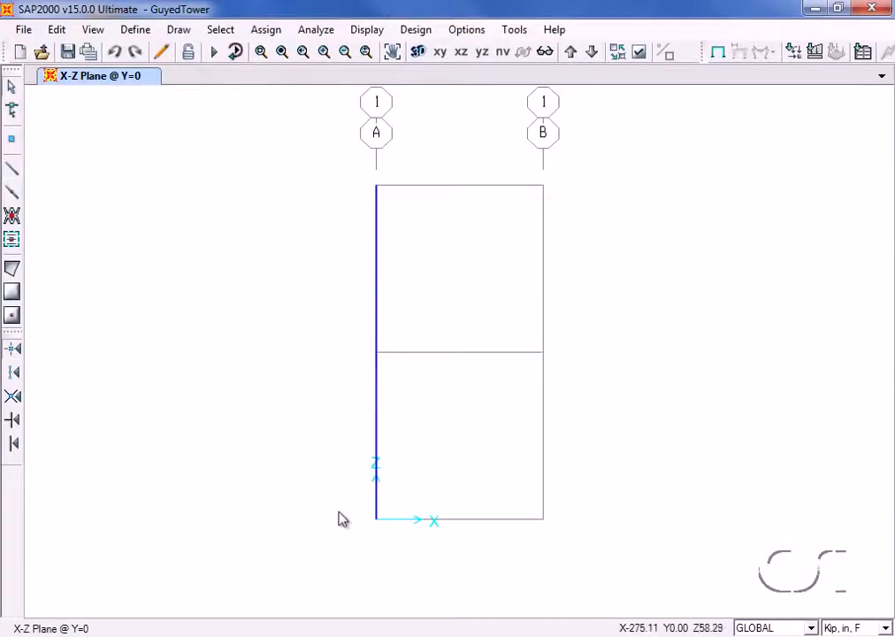
Assign a pinned restraint to the joint at the base of the mast
left_click(376, 520)
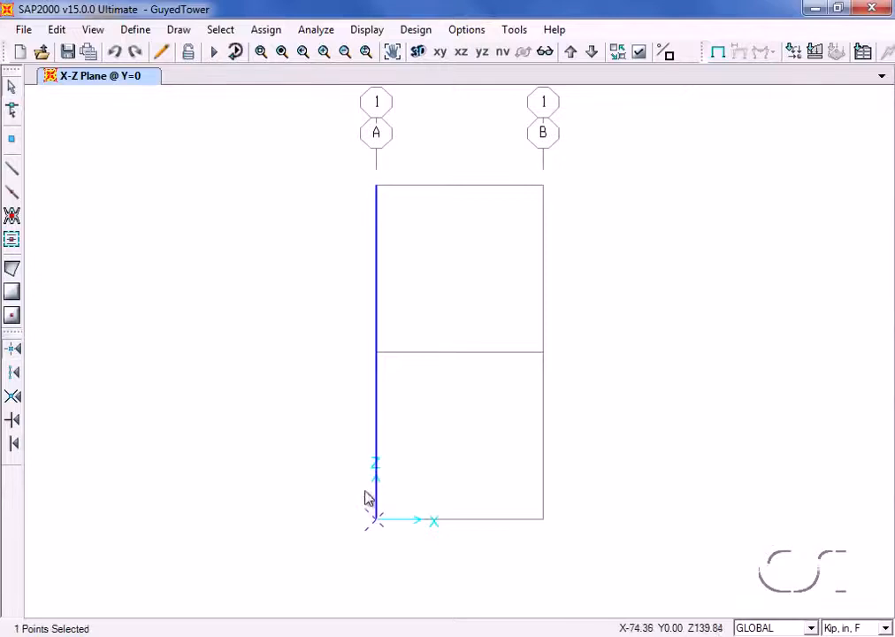
left_click(275, 33)
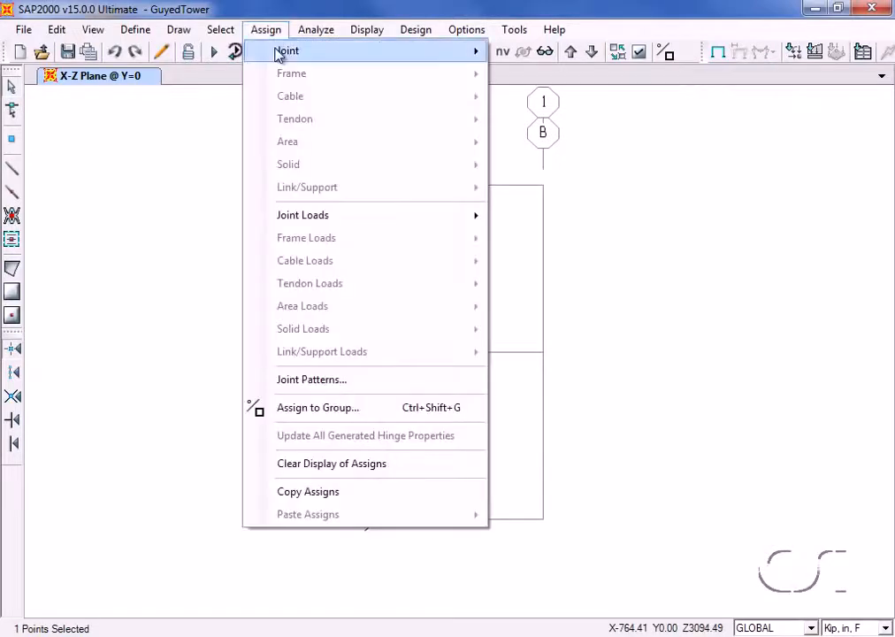
mouse_move(284, 51)
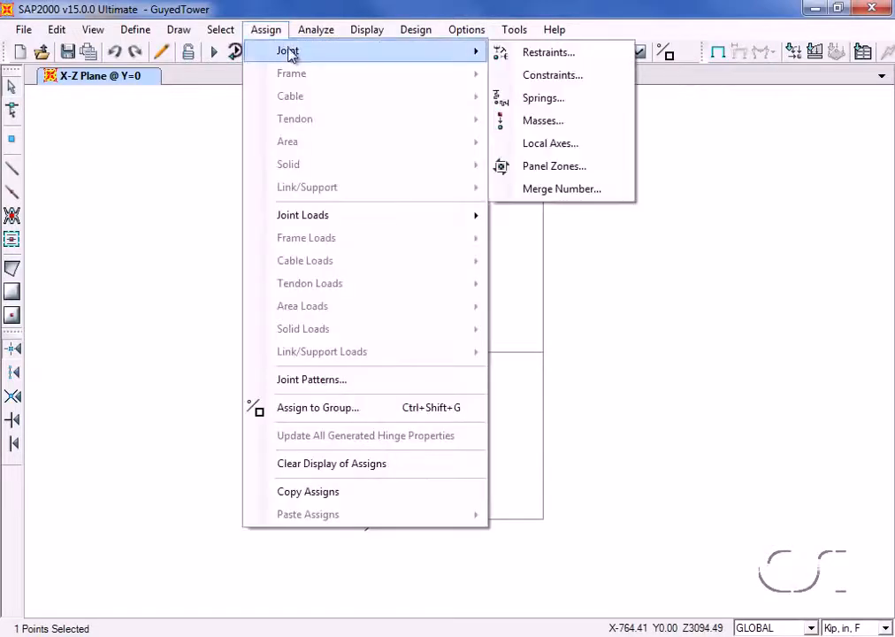
left_click(556, 55)
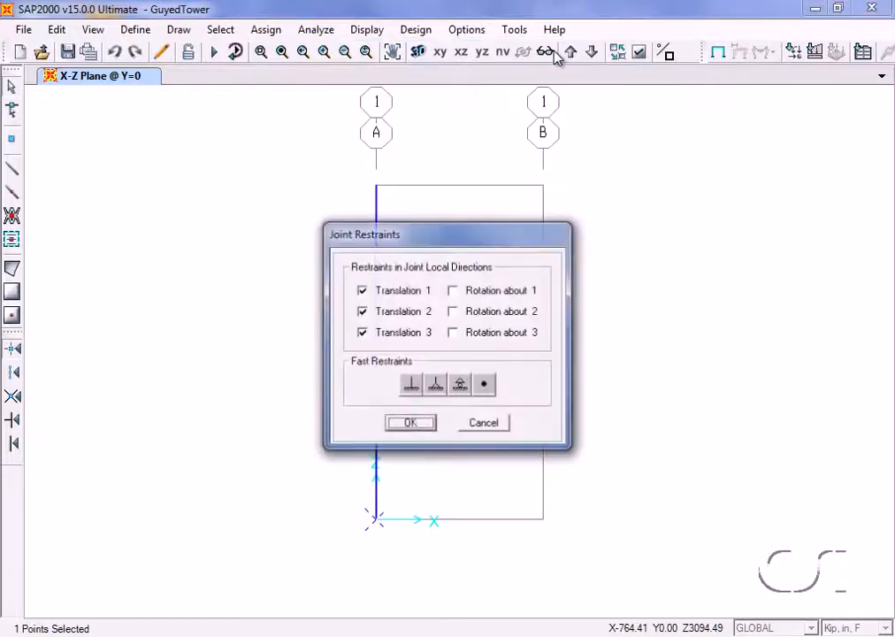
left_click(435, 385)
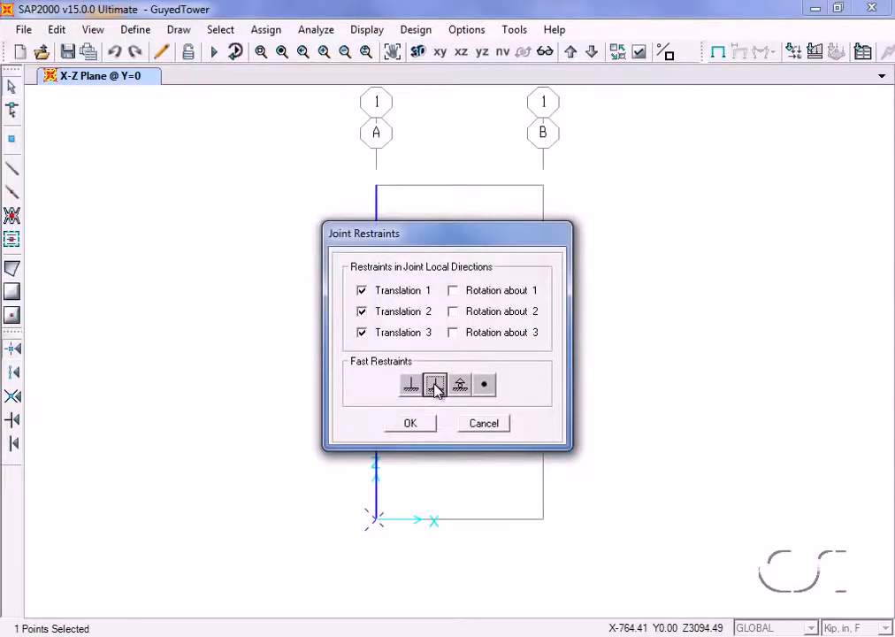
left_click(412, 423)
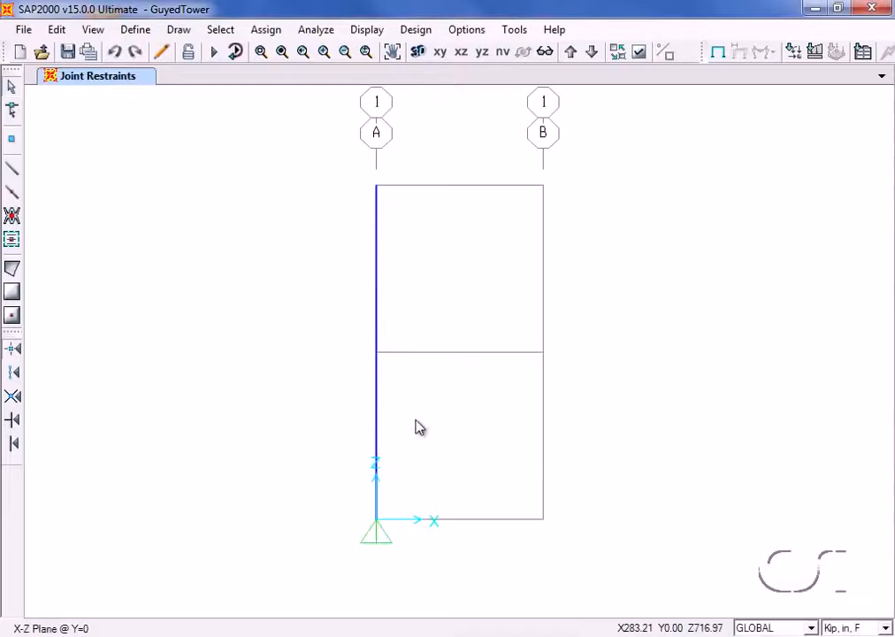
Draw a cable with the CABLE section from the base of grid line B to the mast's mid-height grid point
left_click(14, 170)
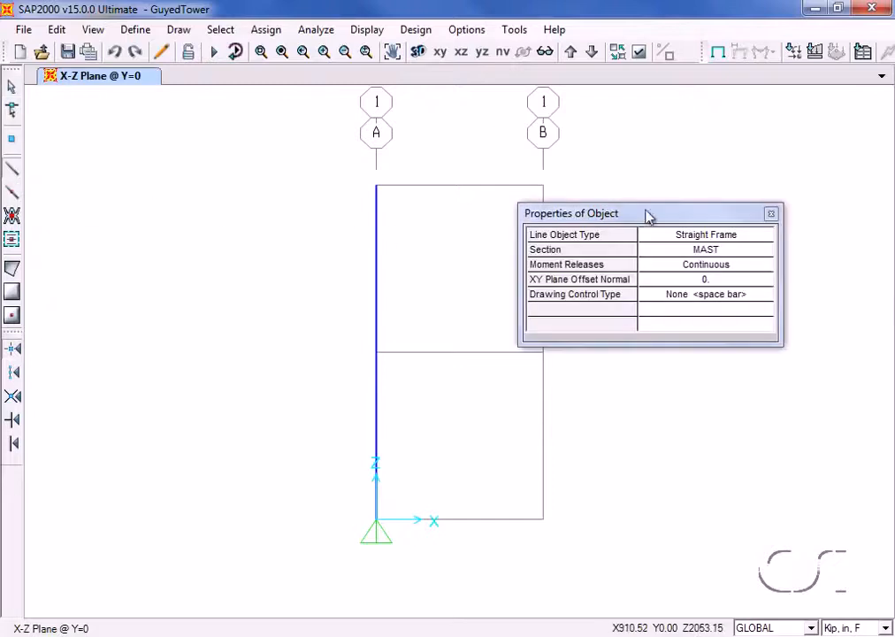
left_click_drag(647, 216, 695, 198)
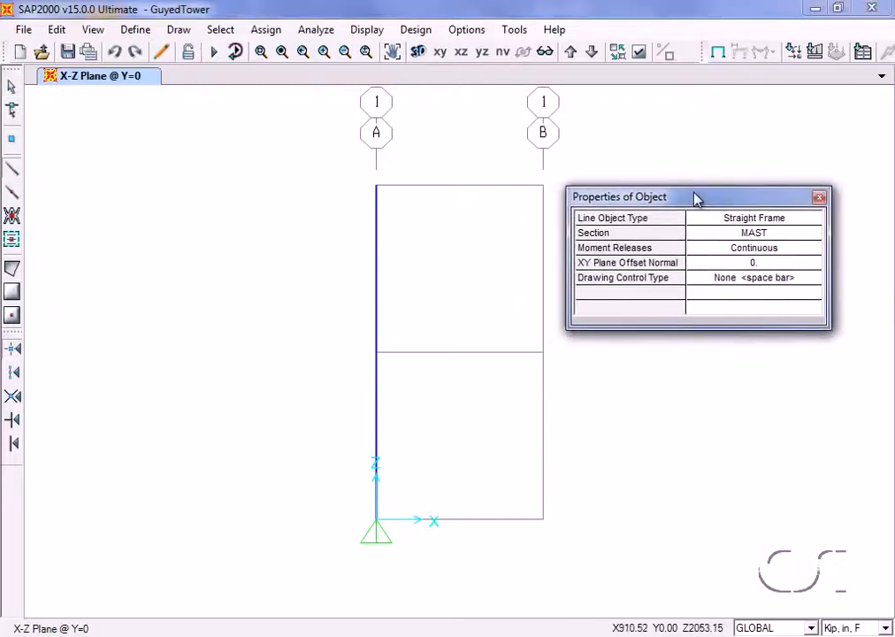
left_click(752, 221)
left_click(753, 222)
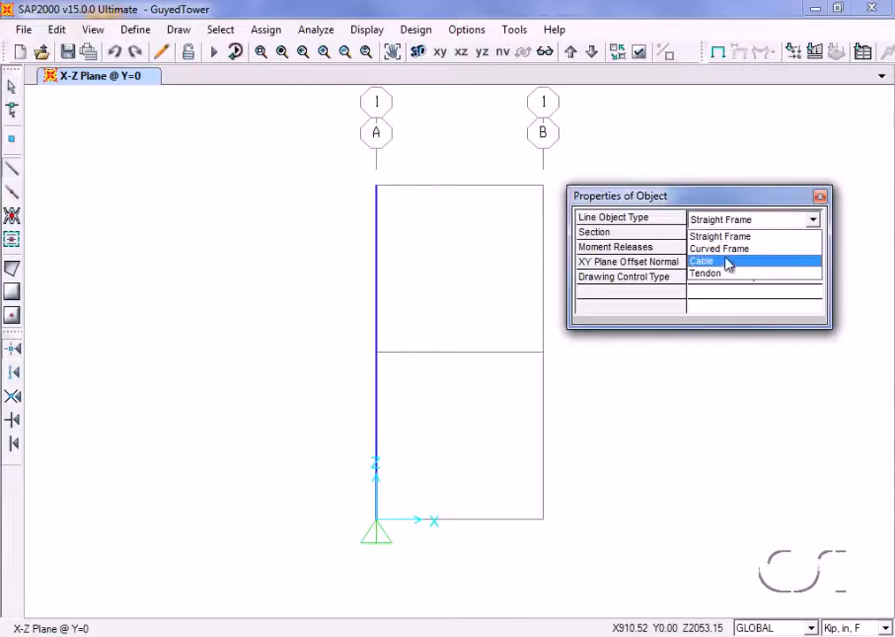
left_click(699, 262)
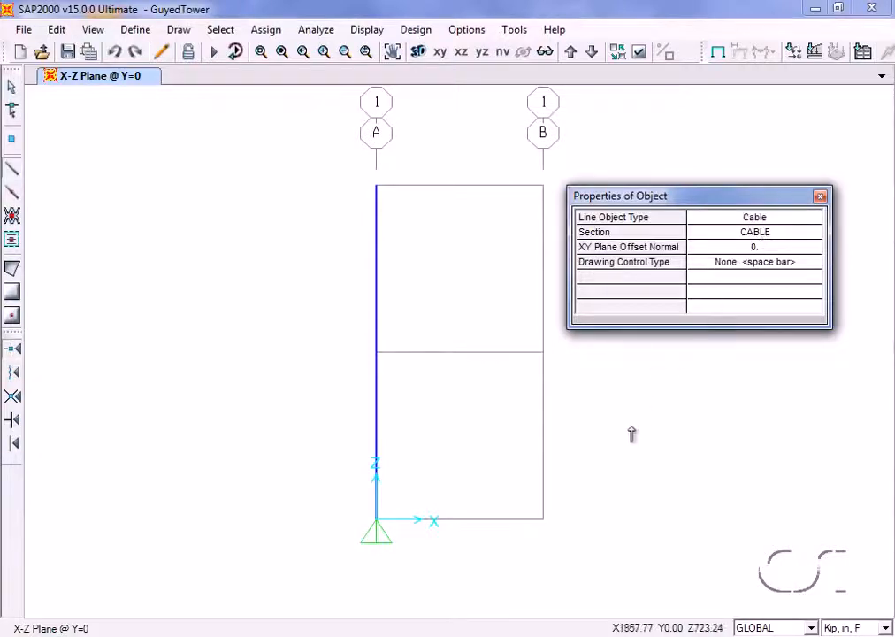
left_click(543, 521)
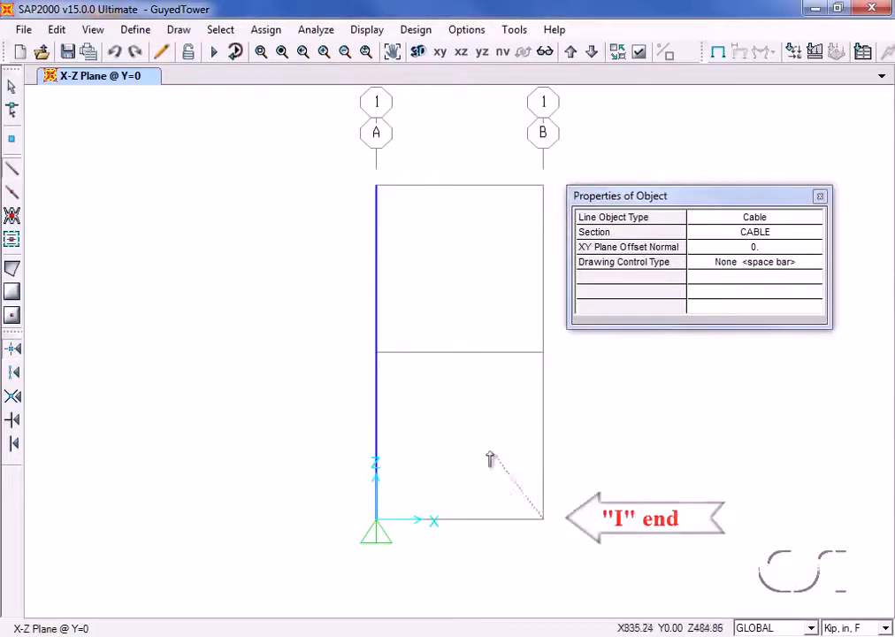
left_click(381, 363)
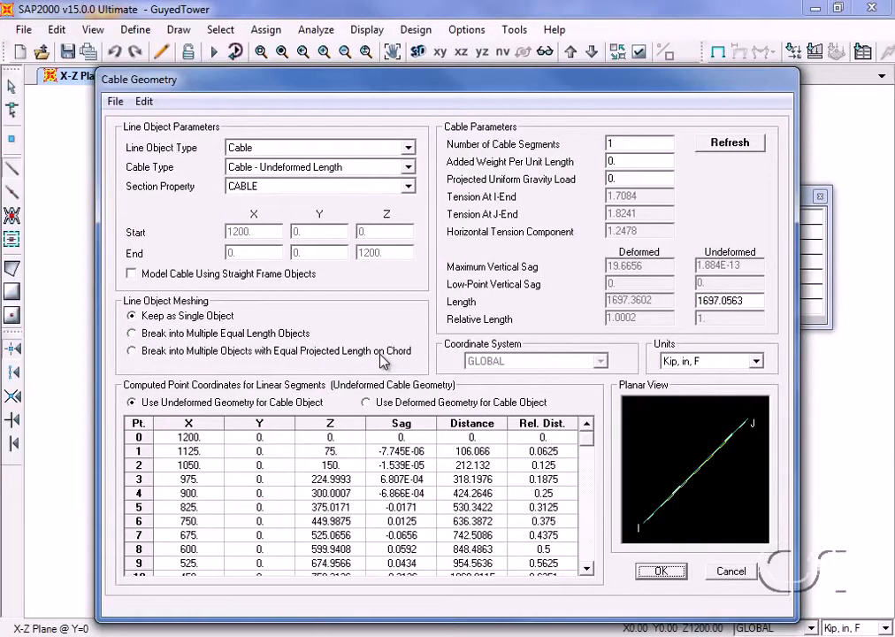
Define the lower cable by Tension At I-End with a value of 8.5 kip, refresh the geometry and accept it
left_click(345, 168)
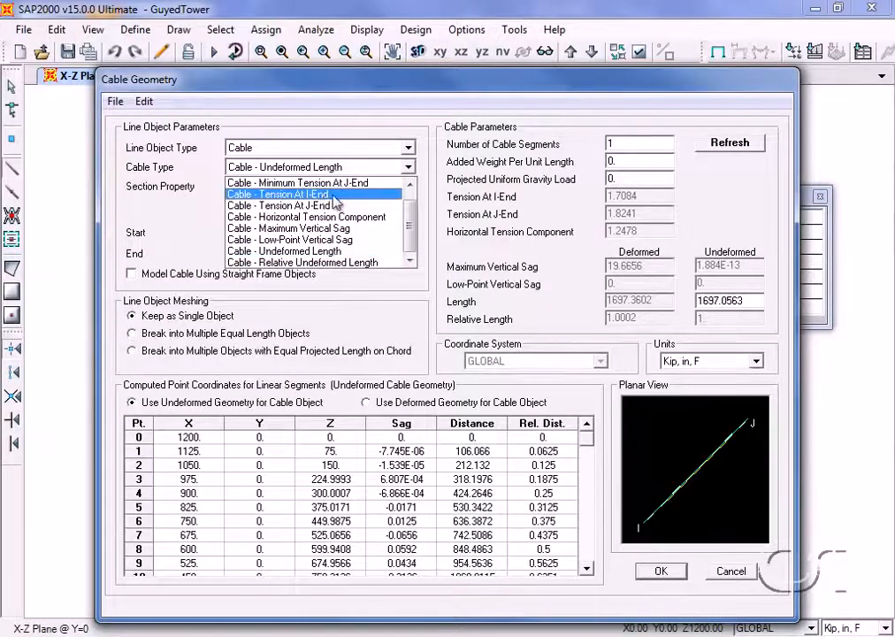
left_click(334, 194)
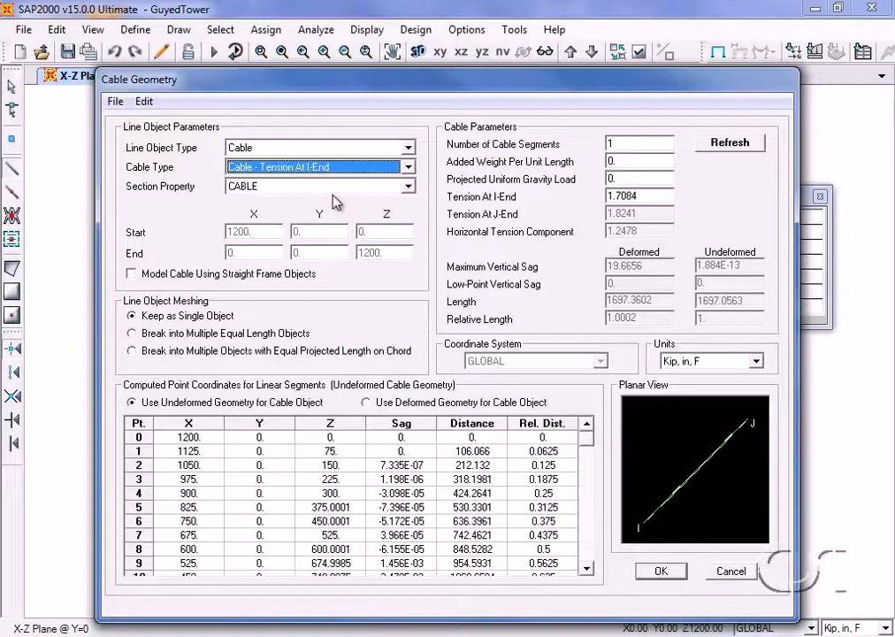
double_click(645, 196)
type("8.5")
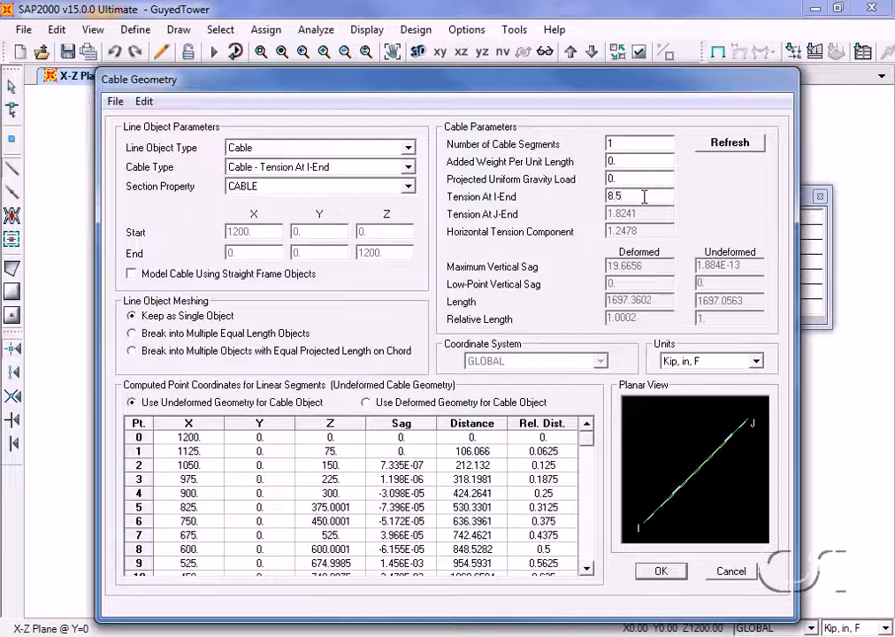
left_click(739, 143)
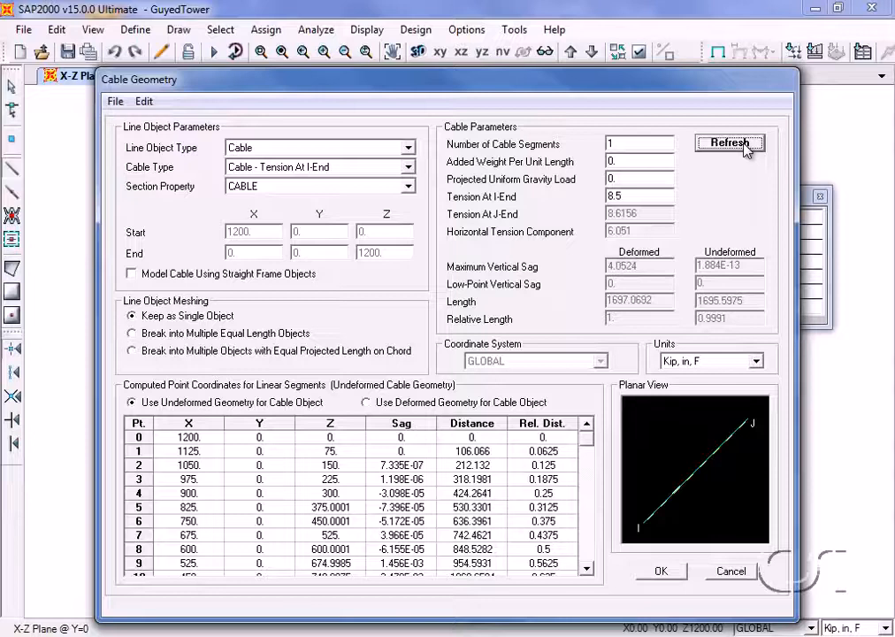
left_click(663, 572)
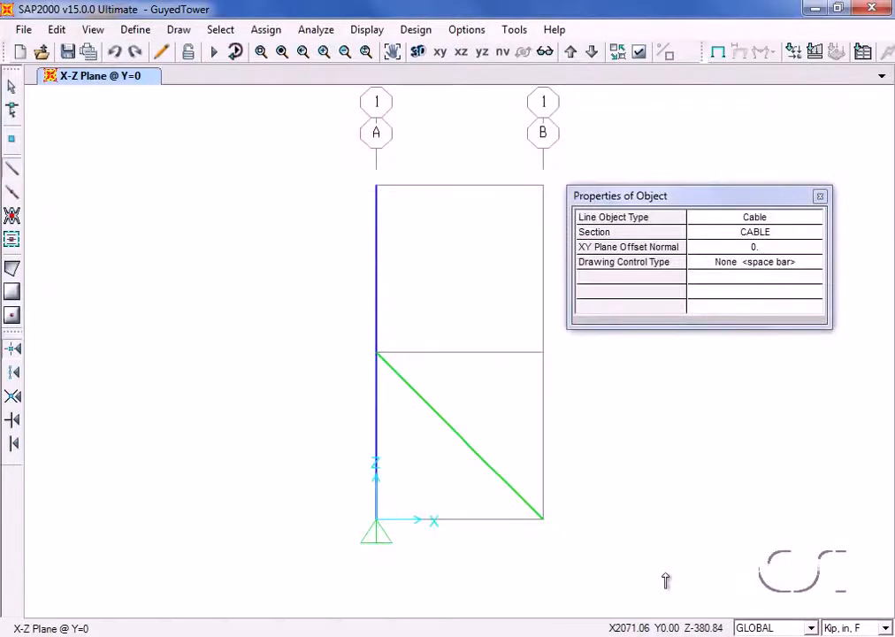
Draw a cable from the base of grid line B to the mast top and define it by Tension At I-End of 8.5 kip
left_click(544, 520)
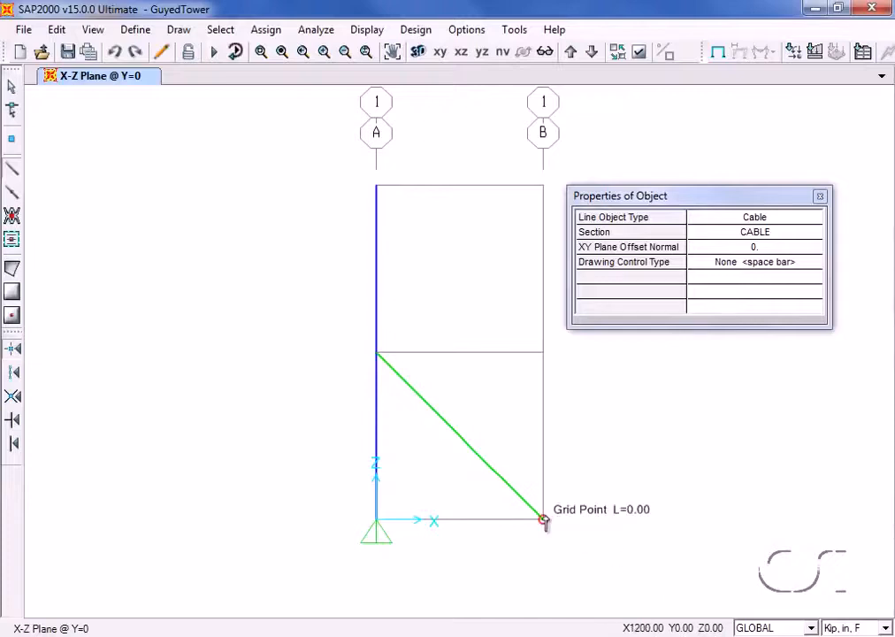
left_click(376, 188)
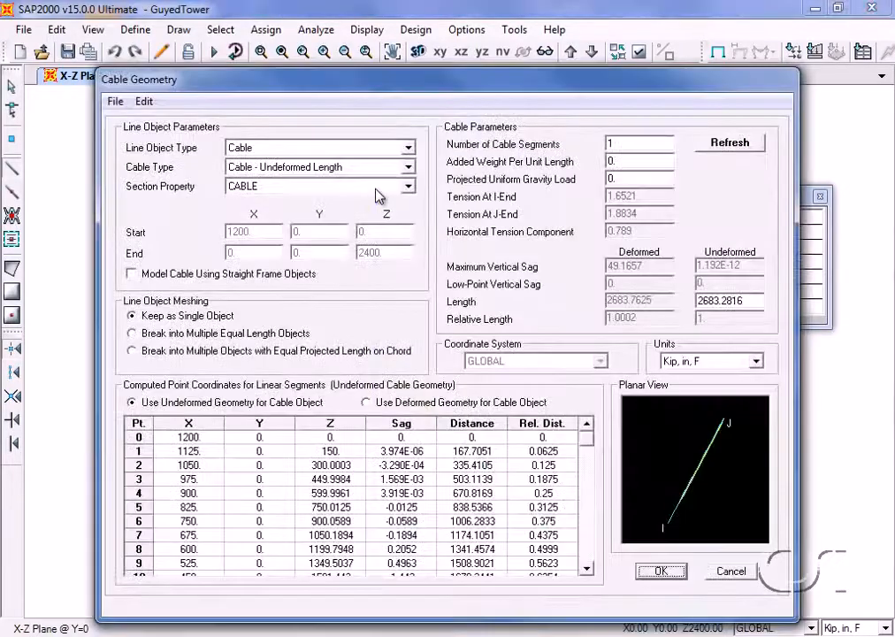
left_click(354, 168)
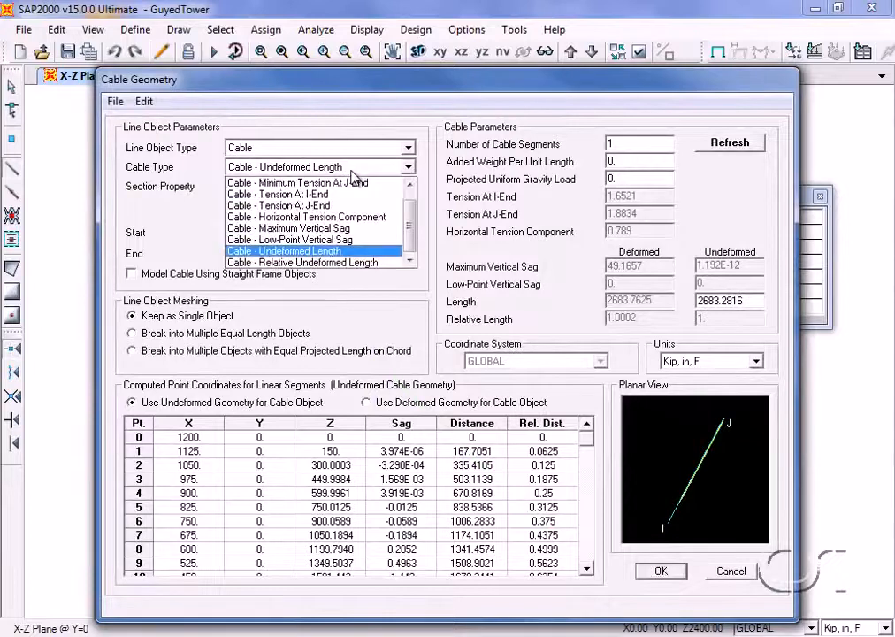
left_click(338, 196)
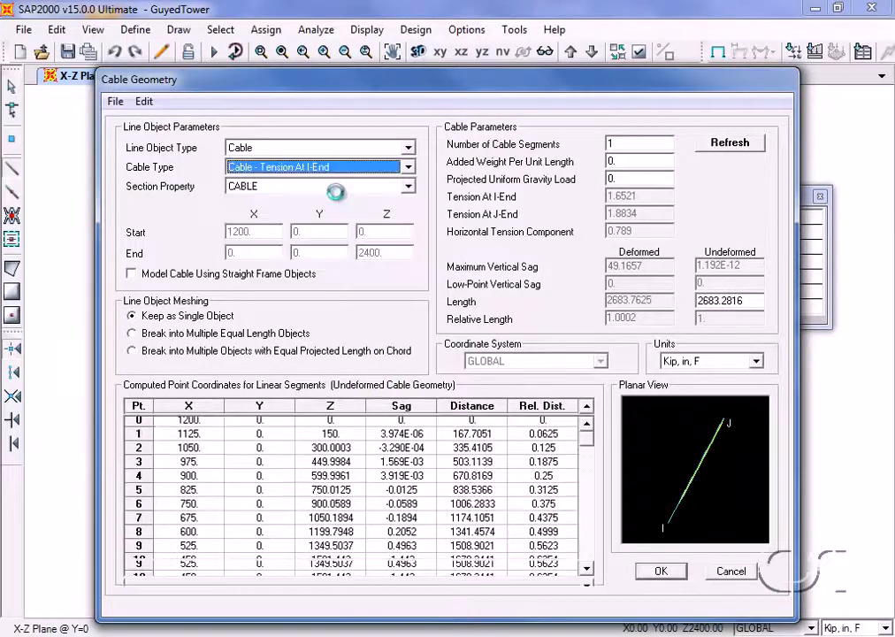
left_click(640, 197)
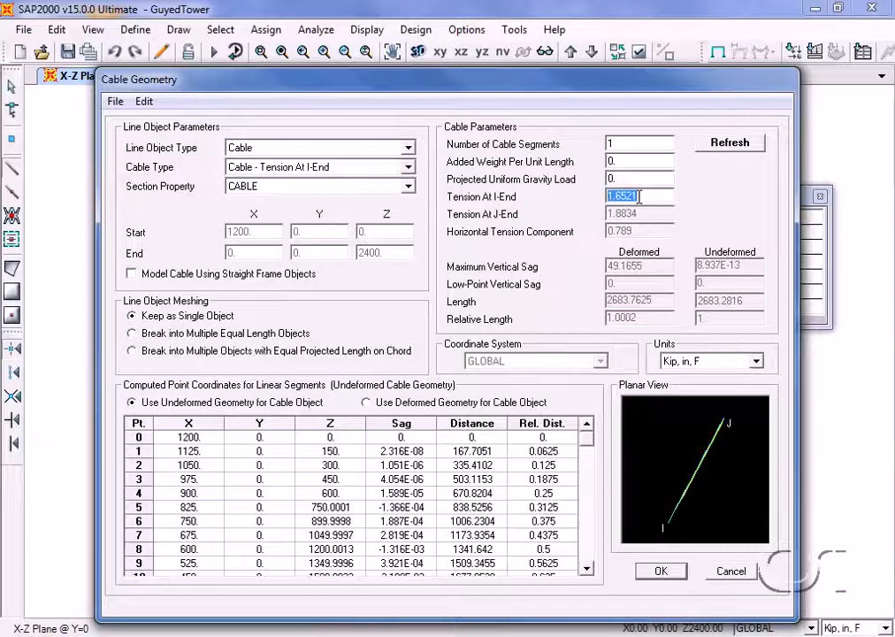
type("8.5")
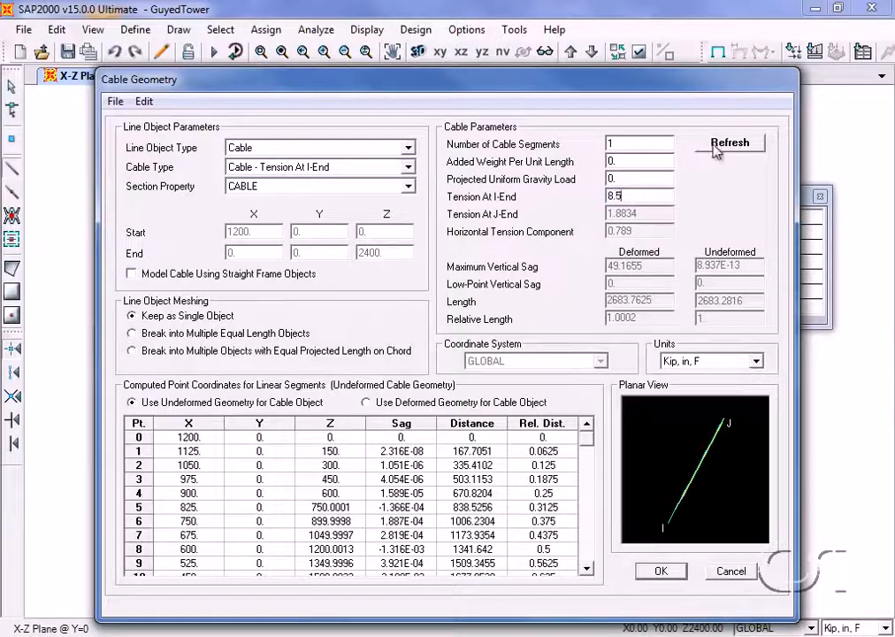
left_click(730, 143)
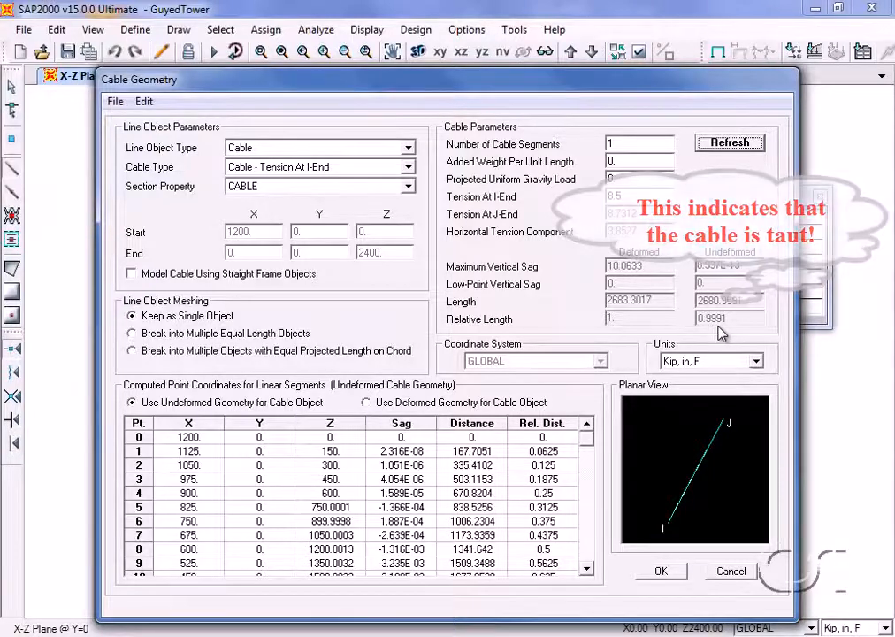
left_click(661, 571)
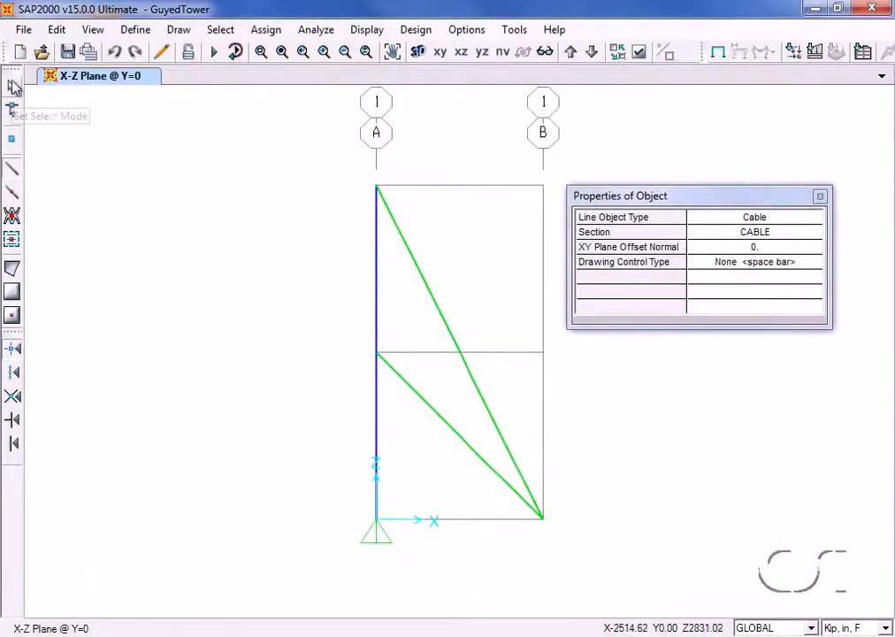
Assign a pinned restraint to the cable anchor joint at the base of grid line B
left_click(13, 86)
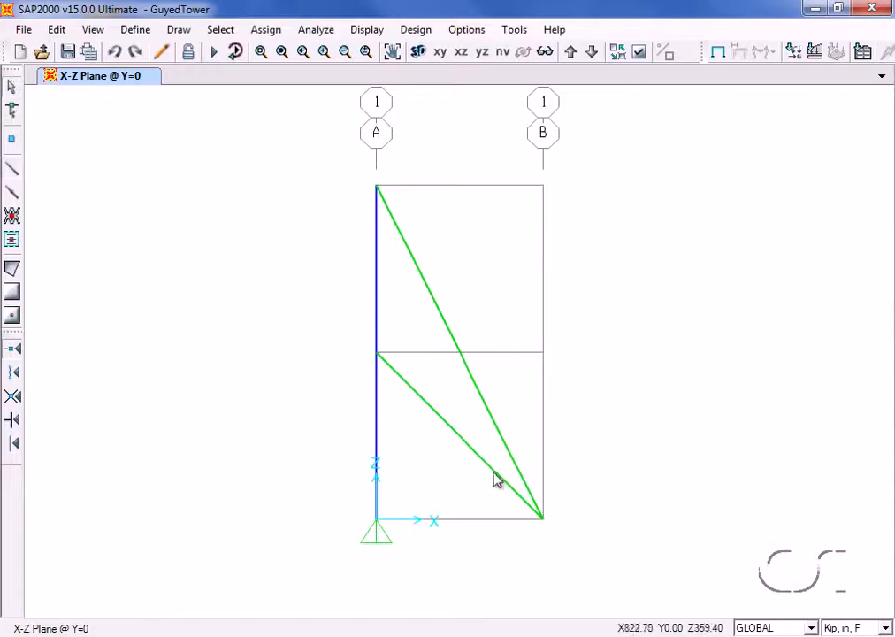
left_click(540, 520)
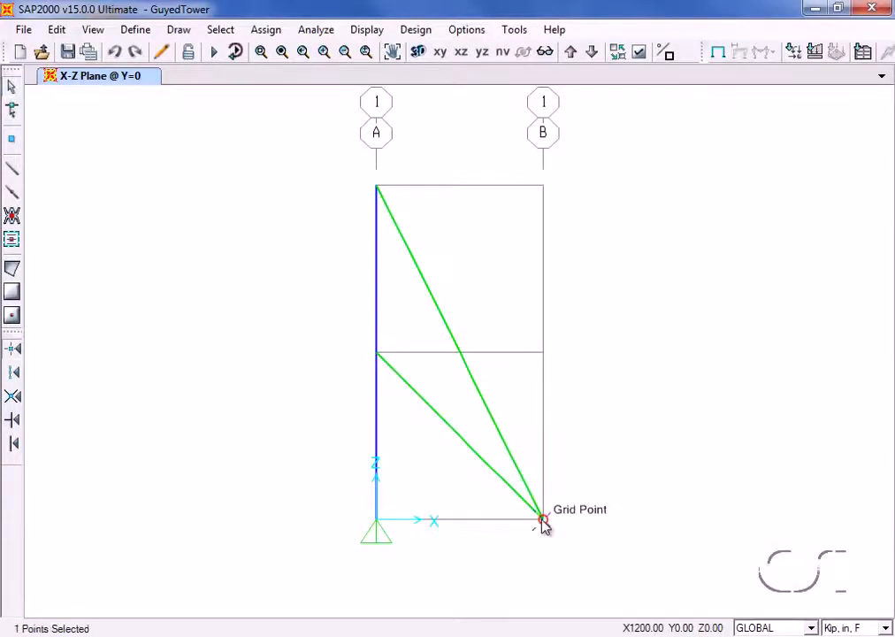
left_click(266, 32)
mouse_move(379, 55)
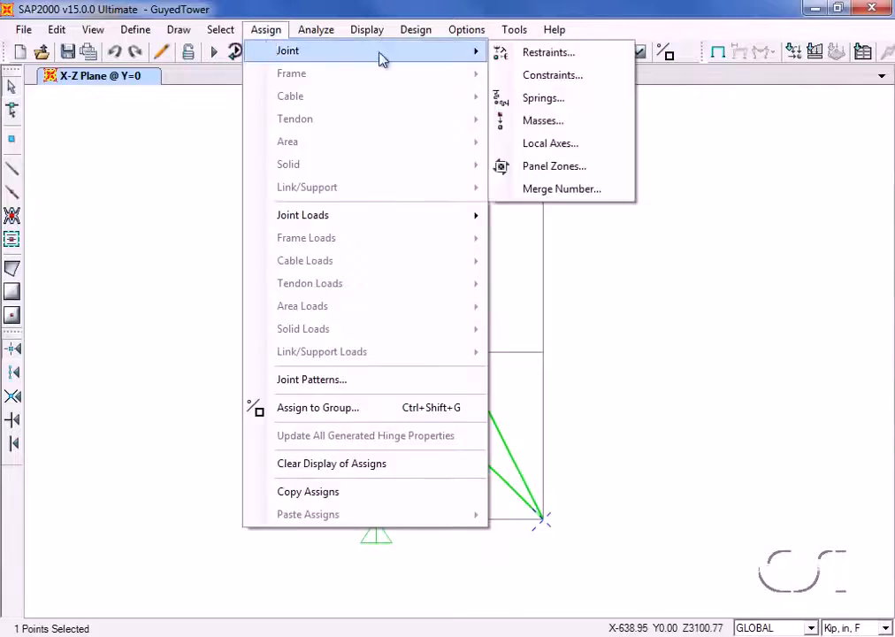
left_click(549, 53)
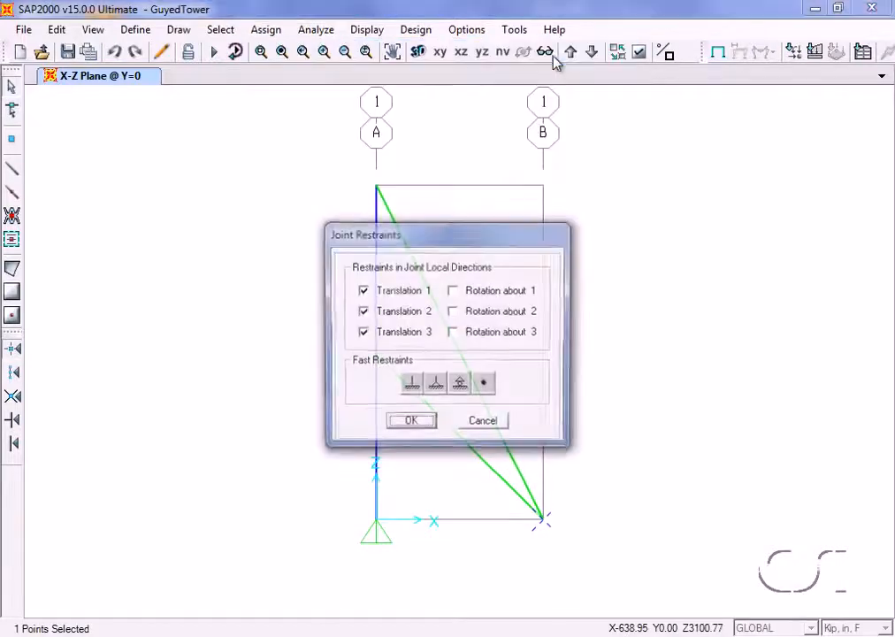
left_click(436, 385)
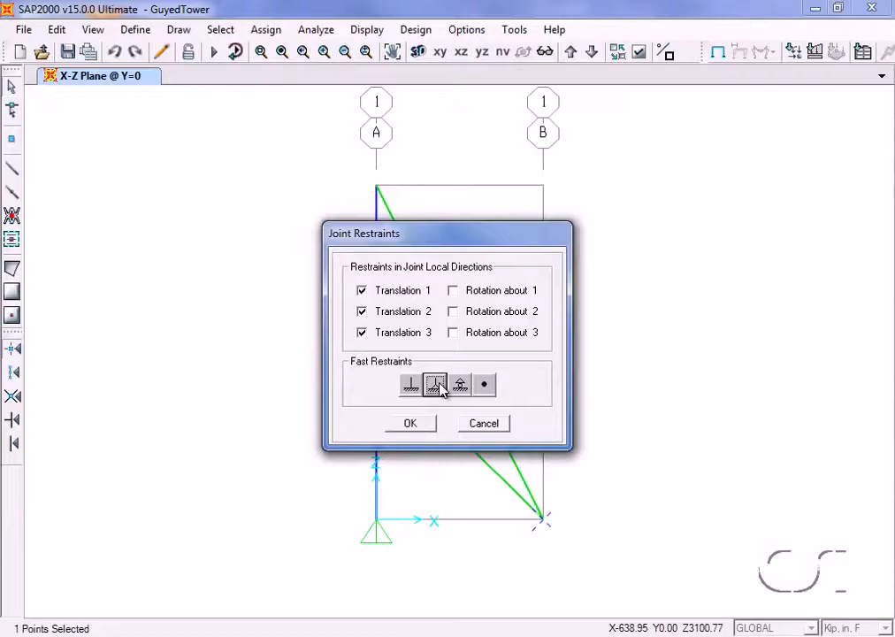
left_click(411, 424)
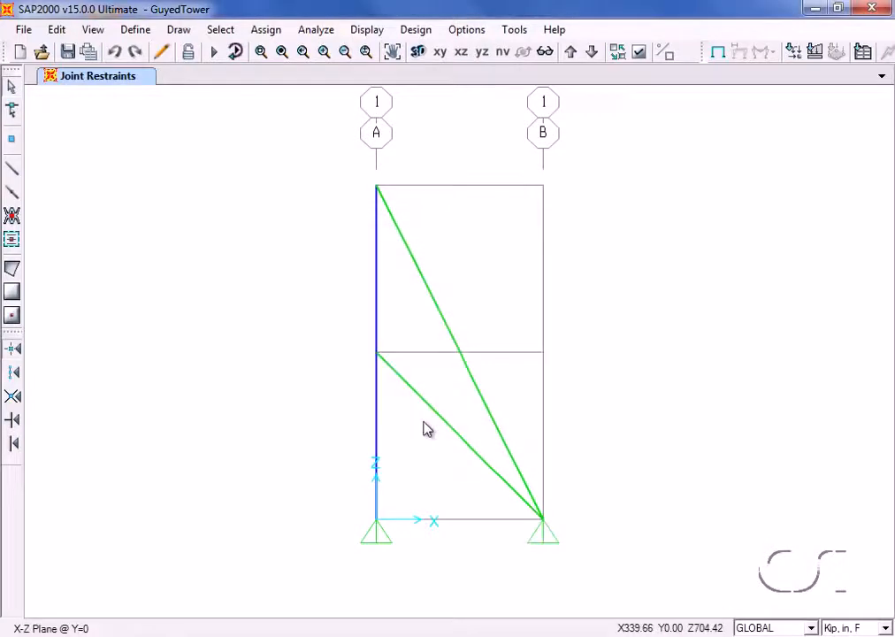
Replicate both cables and their anchor joint radially about a line parallel to Z through the origin, with number 2 and angle 120
left_click_drag(565, 493, 519, 539)
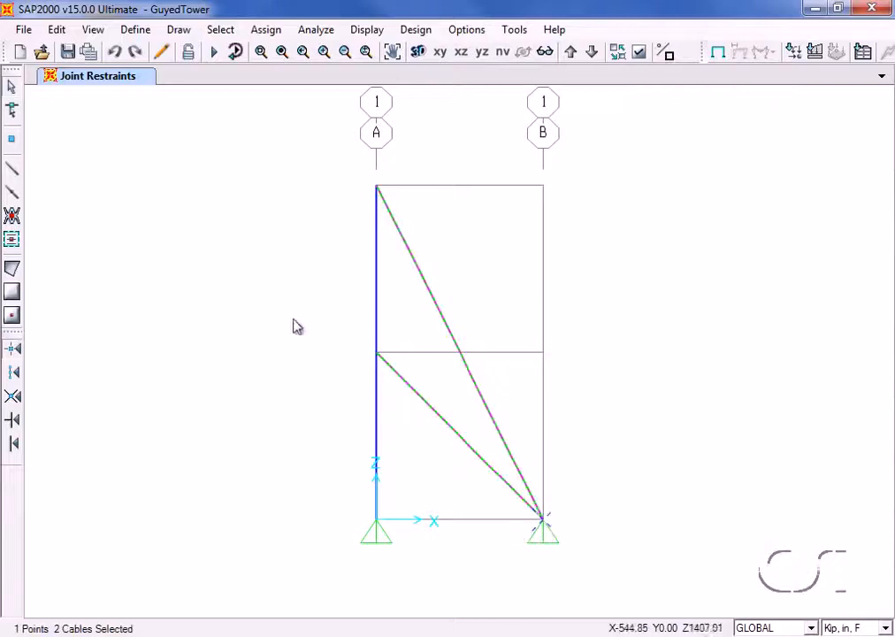
left_click(57, 30)
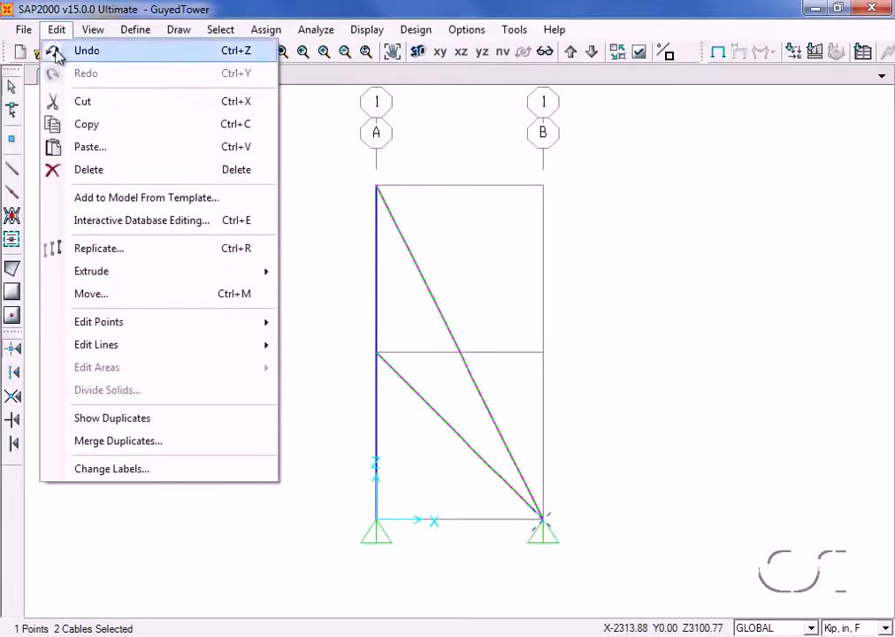
left_click(114, 251)
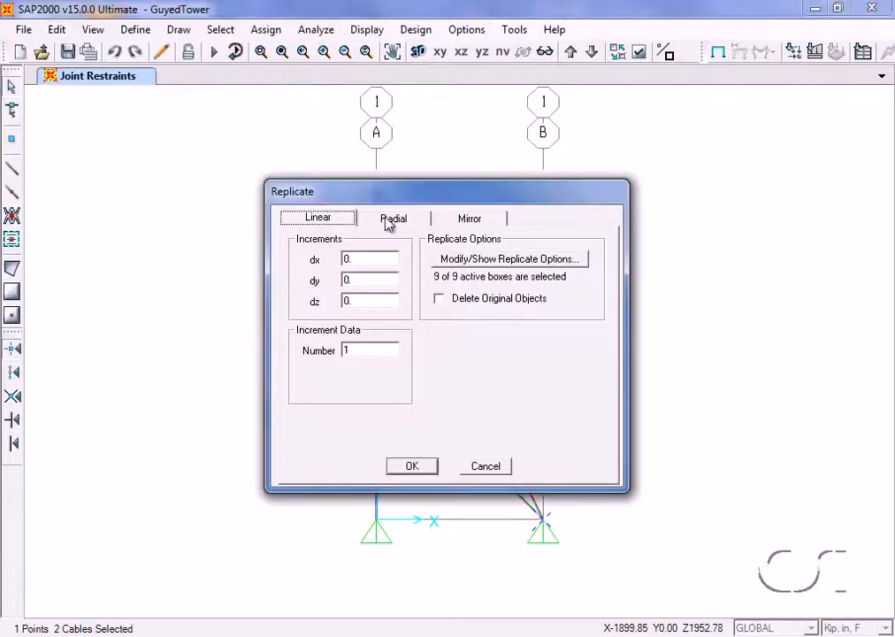
left_click(386, 221)
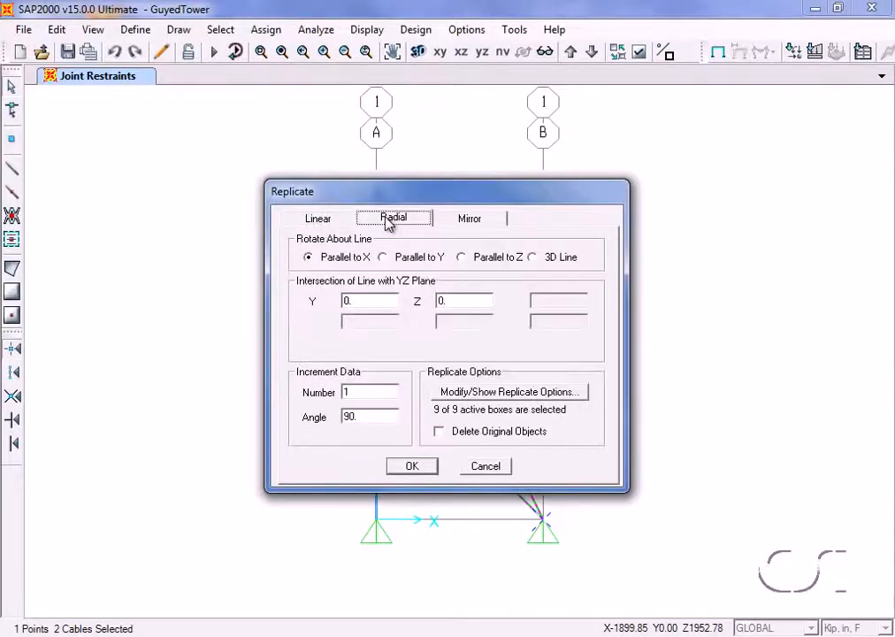
left_click(461, 257)
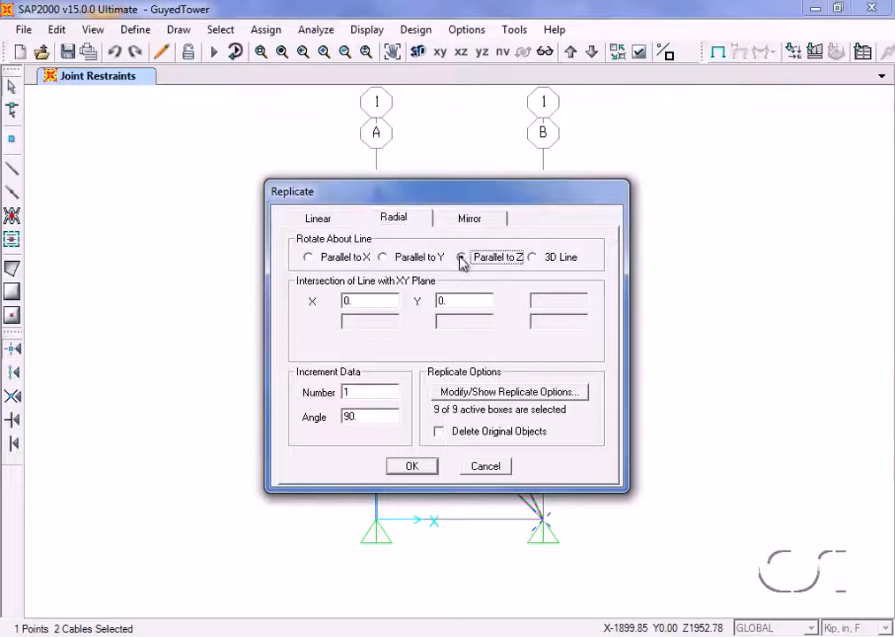
double_click(365, 390)
type("2")
double_click(359, 417)
type("12")
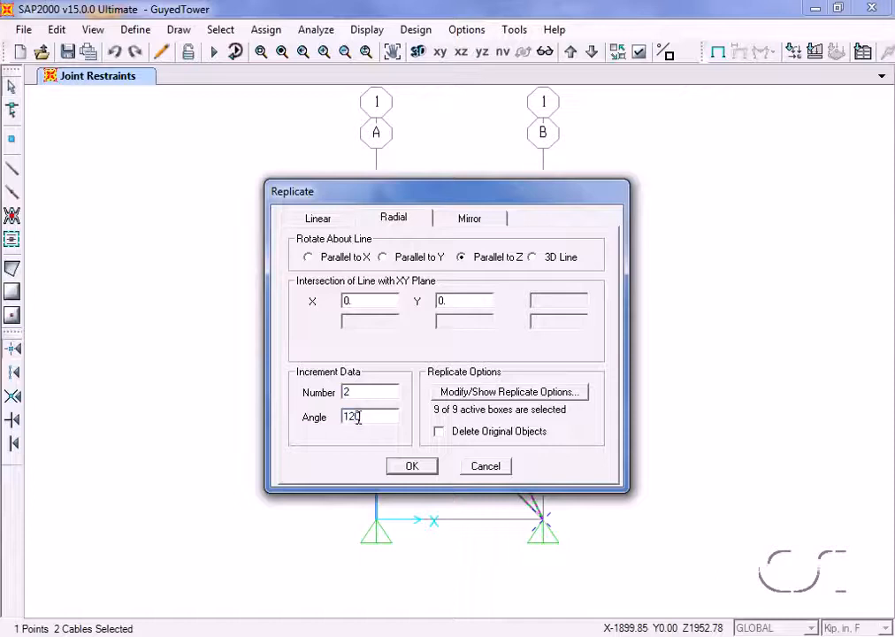
type("0")
left_click(412, 467)
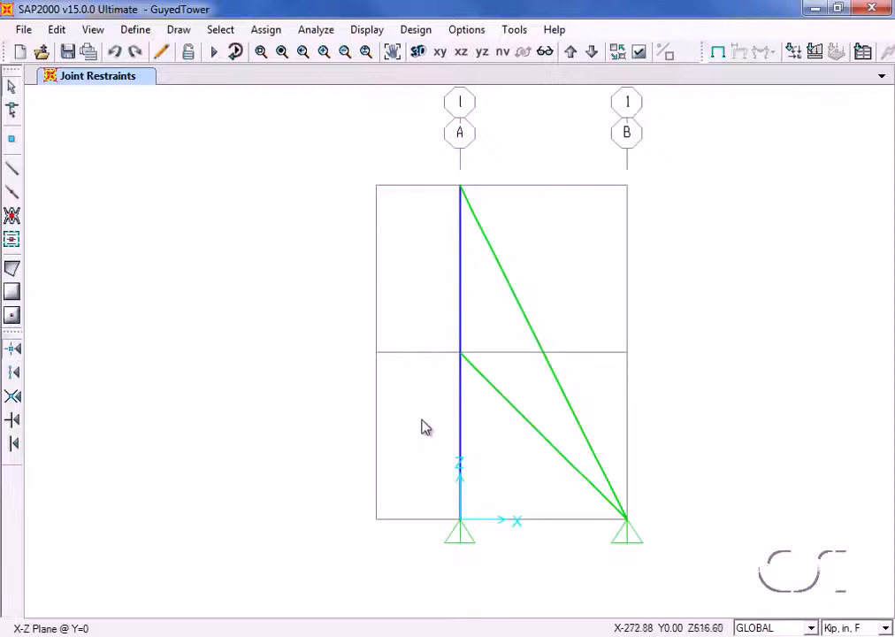
Show the tower in the default 3D view and hide the grid
left_click(420, 54)
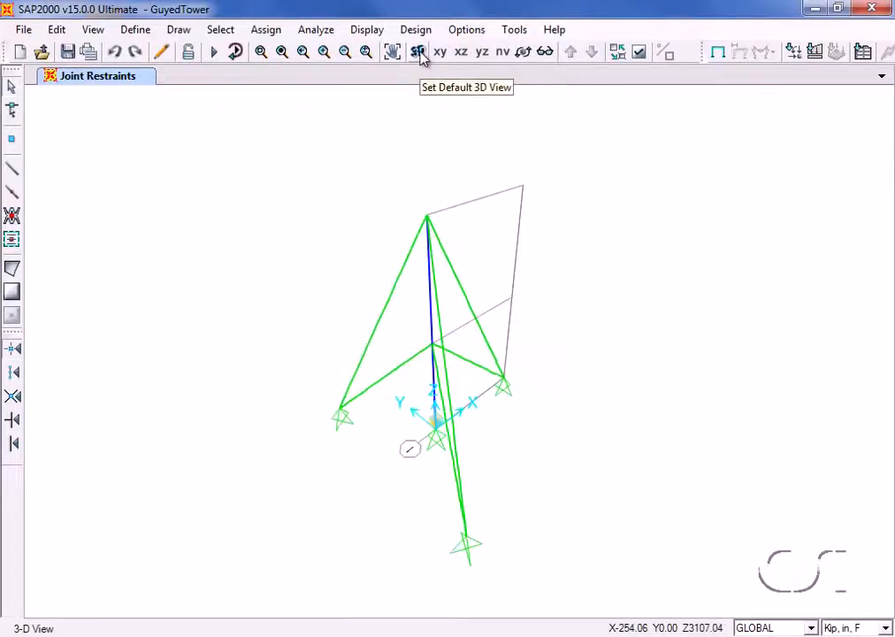
left_click(93, 30)
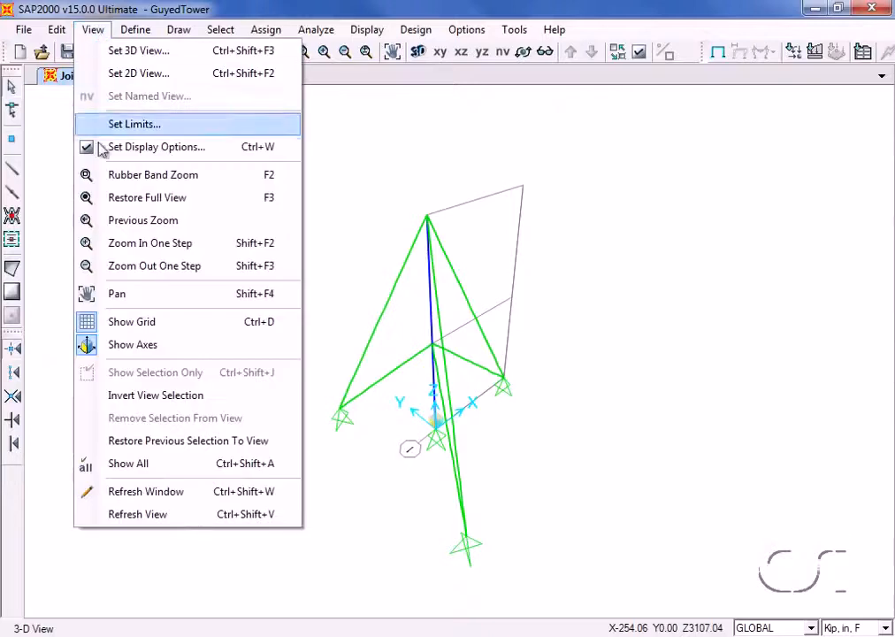
left_click(130, 323)
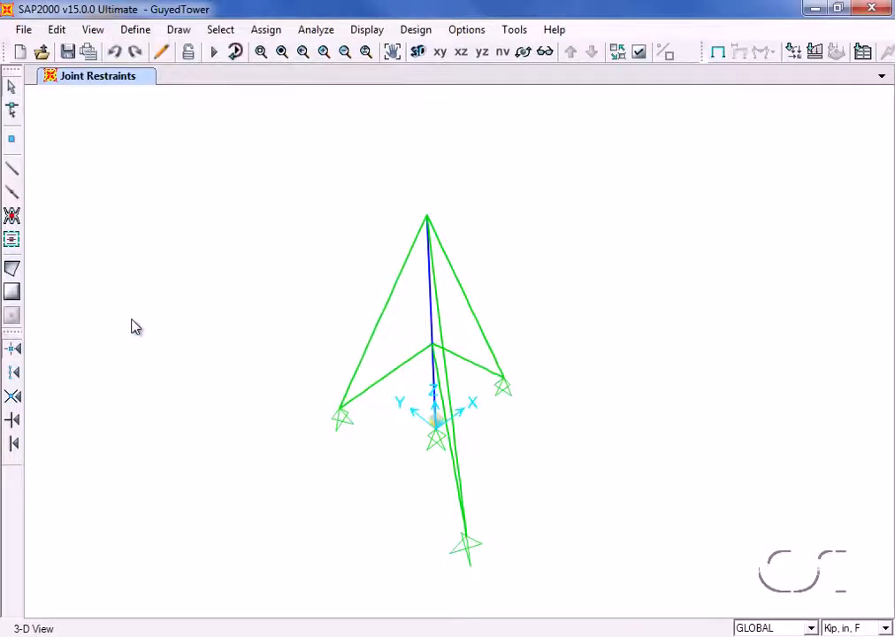
Add a load pattern named TARGET of type OTHER with a self weight multiplier of 0
left_click(135, 29)
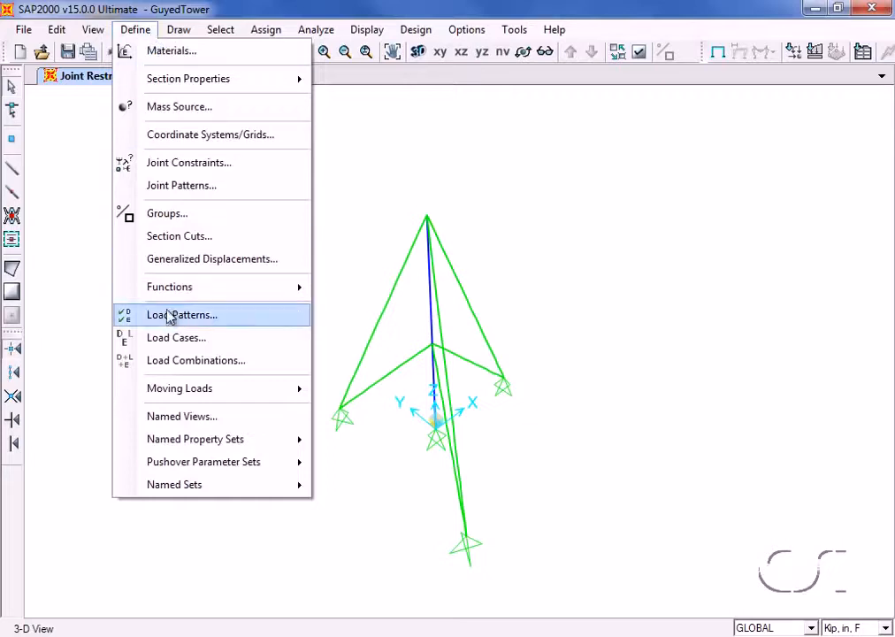
left_click(194, 316)
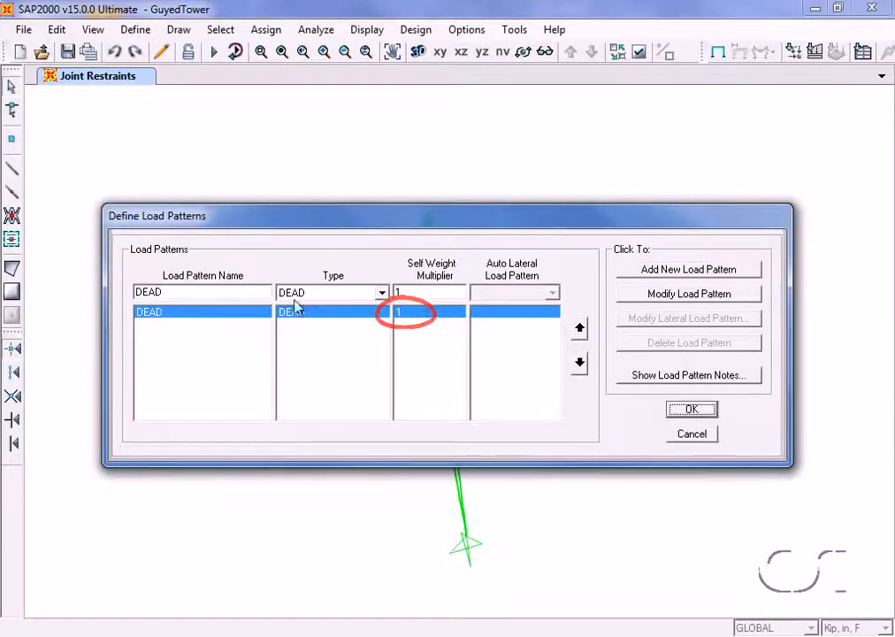
double_click(216, 296)
type("TARGETR")
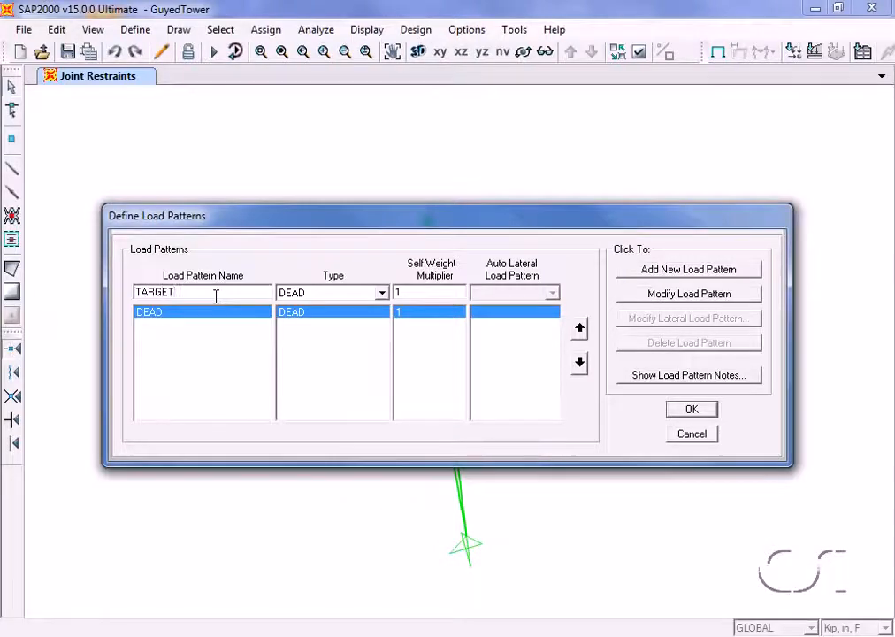
left_click(296, 295)
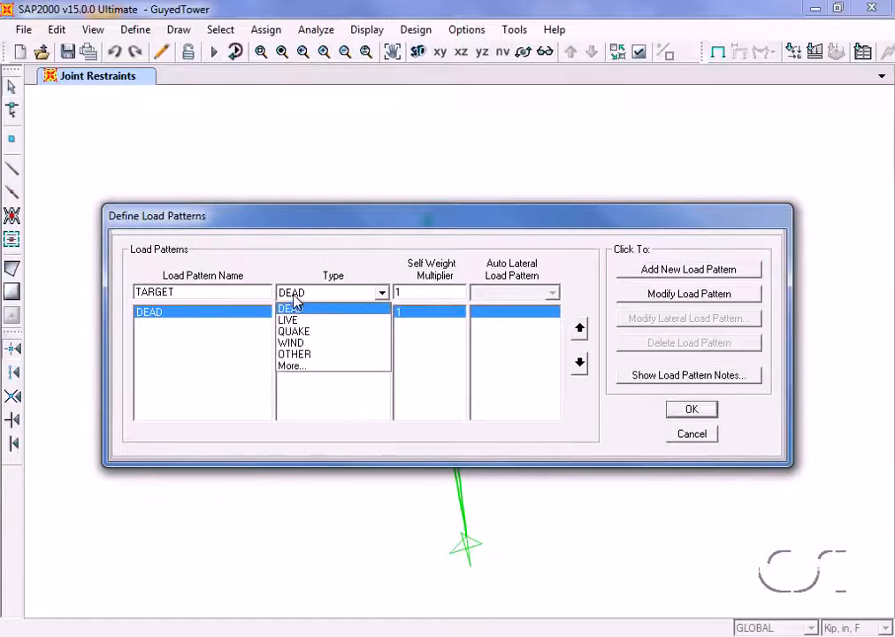
left_click(299, 354)
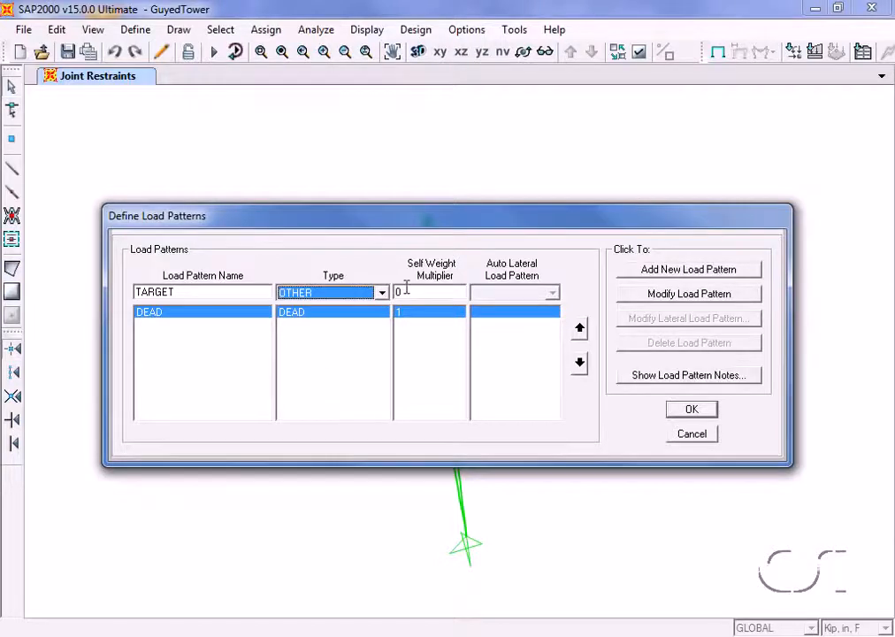
left_click(650, 279)
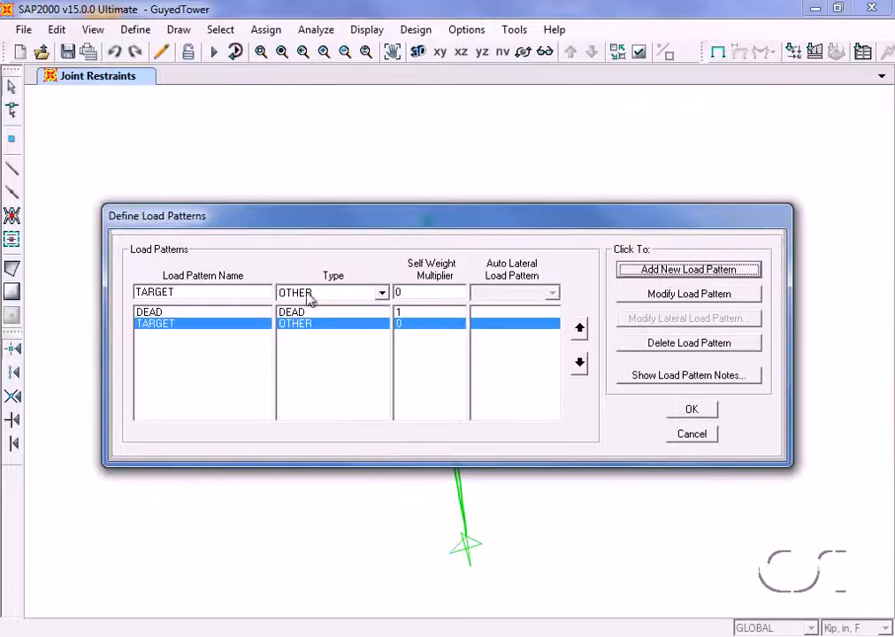
Add a load pattern named WIND of type WIND with no auto lateral load, and accept the load pattern definitions
double_click(205, 290)
type("WIND")
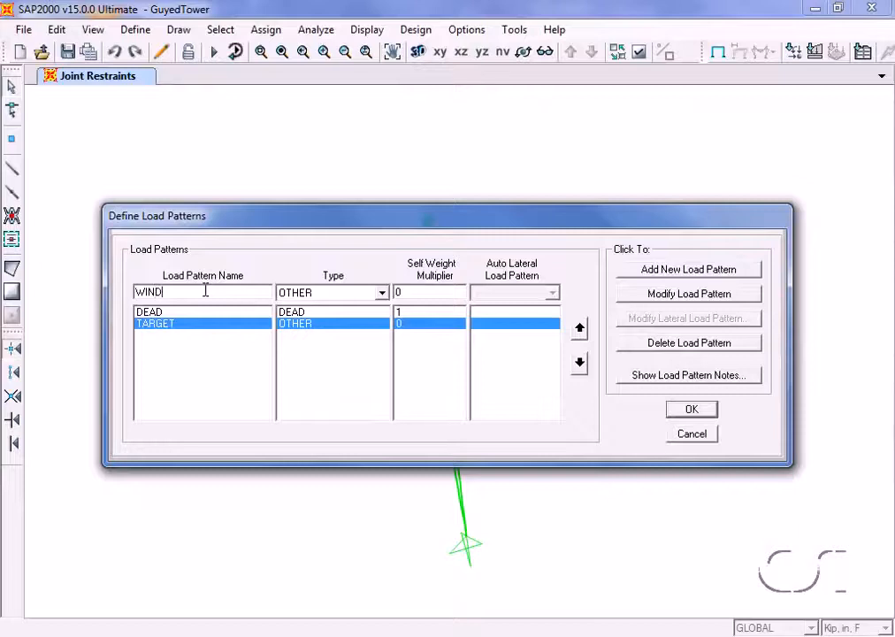
left_click(301, 293)
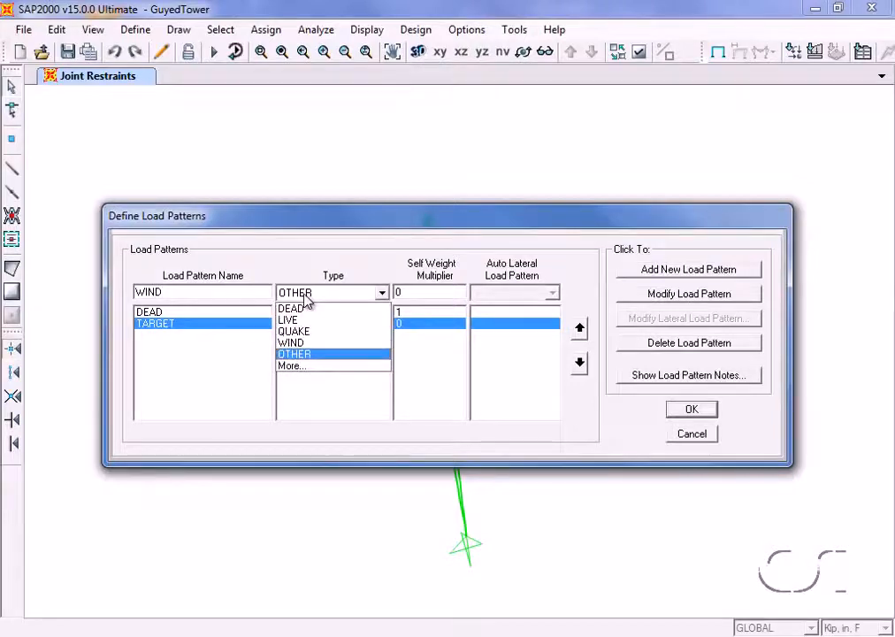
left_click(296, 343)
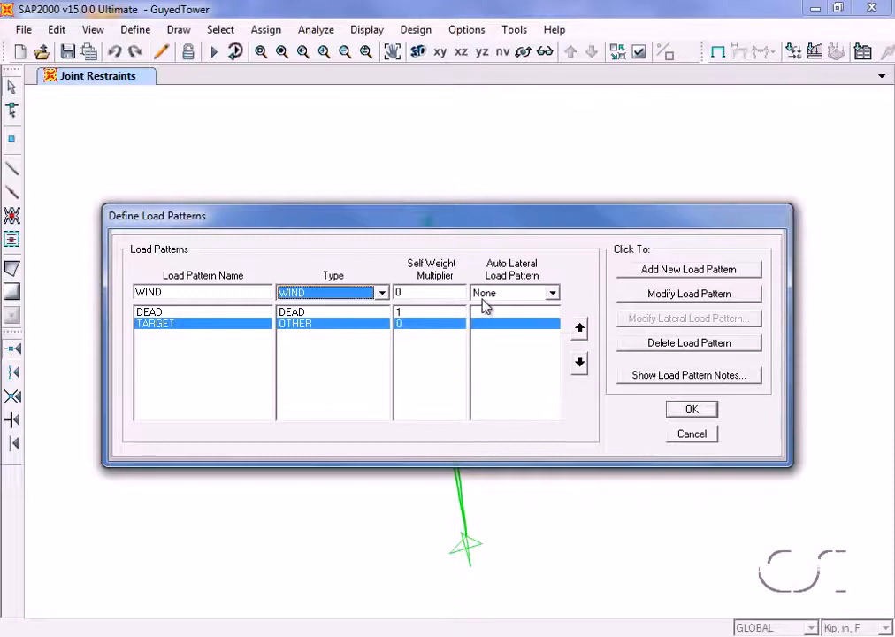
left_click(667, 270)
left_click(692, 411)
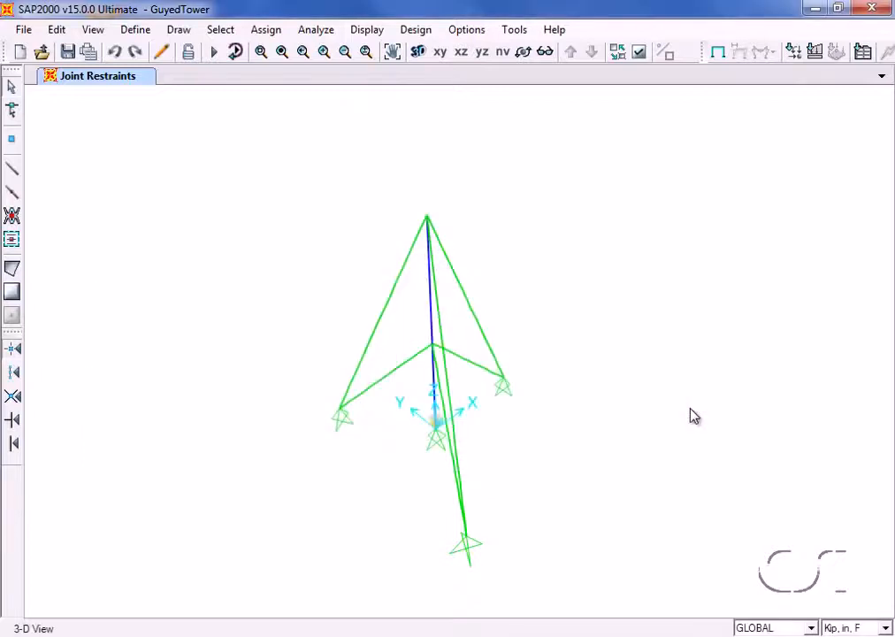
Select all guy cables in the model by their cable property CABLE
left_click(224, 33)
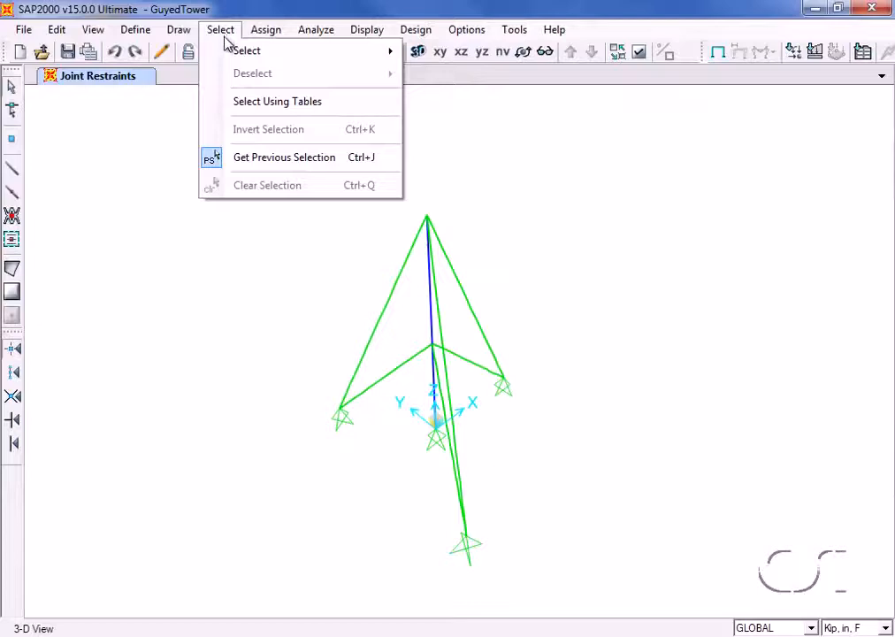
mouse_move(317, 53)
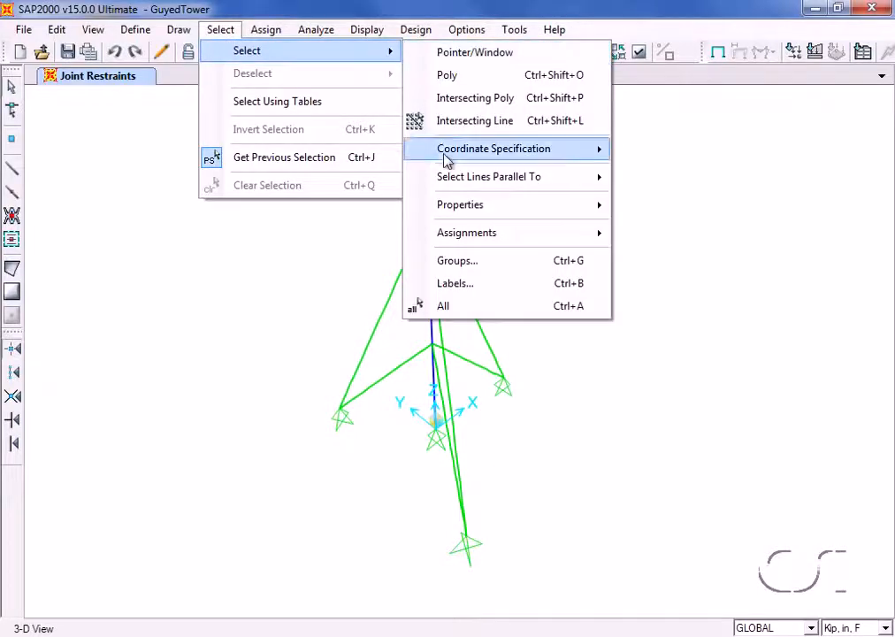
mouse_move(540, 212)
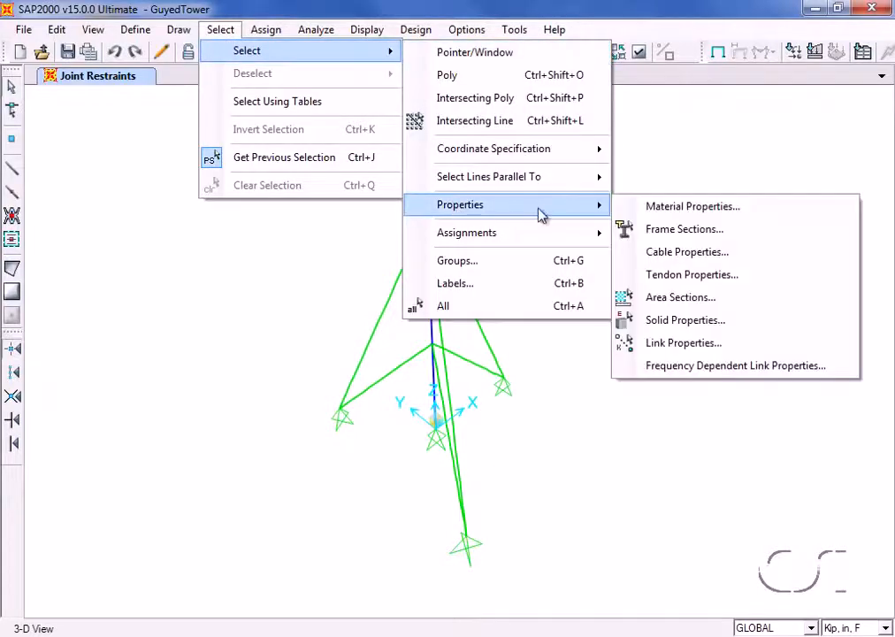
left_click(675, 253)
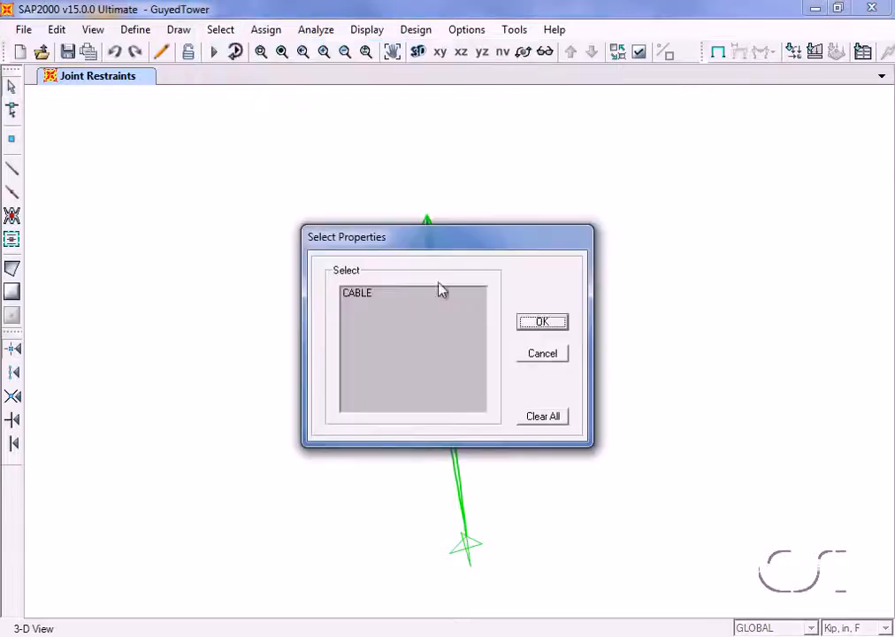
left_click(359, 292)
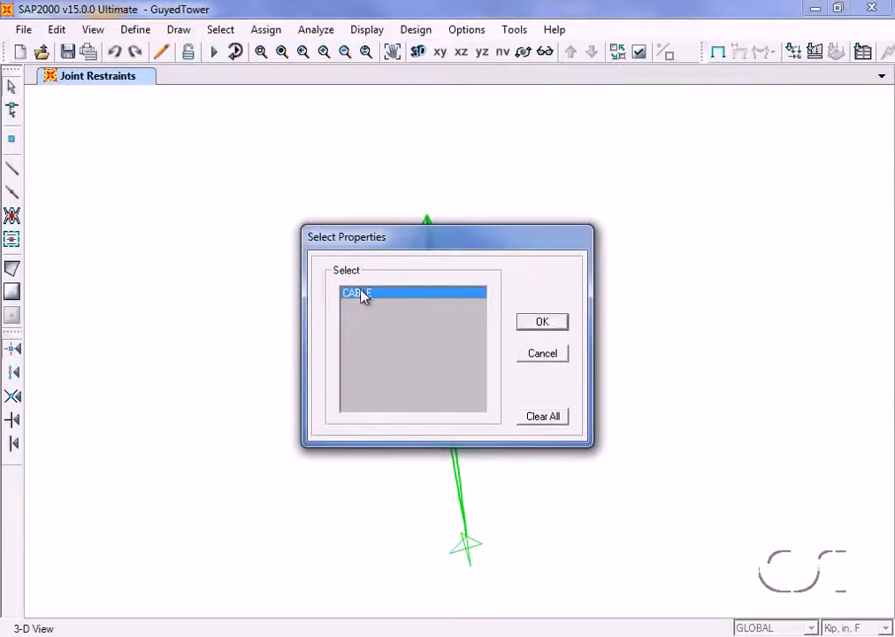
left_click(542, 323)
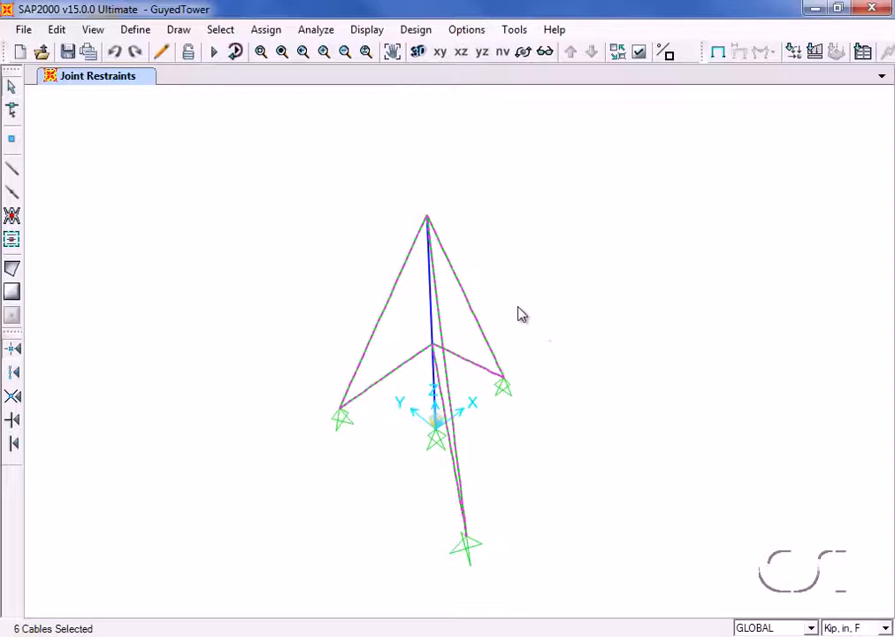
Assign the selected cables a target force of 8.5 kip at relative location 0 in the TARGET load pattern
left_click(266, 30)
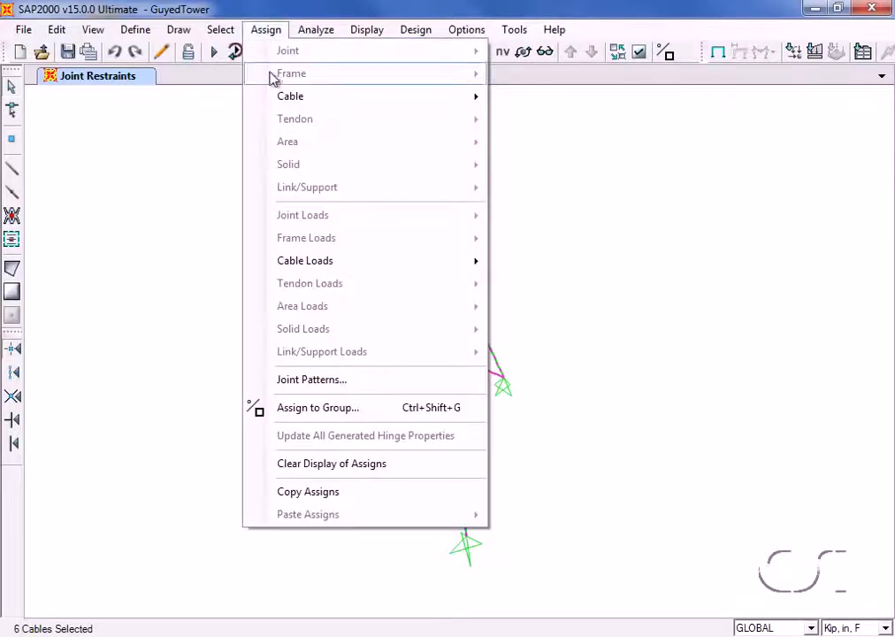
mouse_move(340, 261)
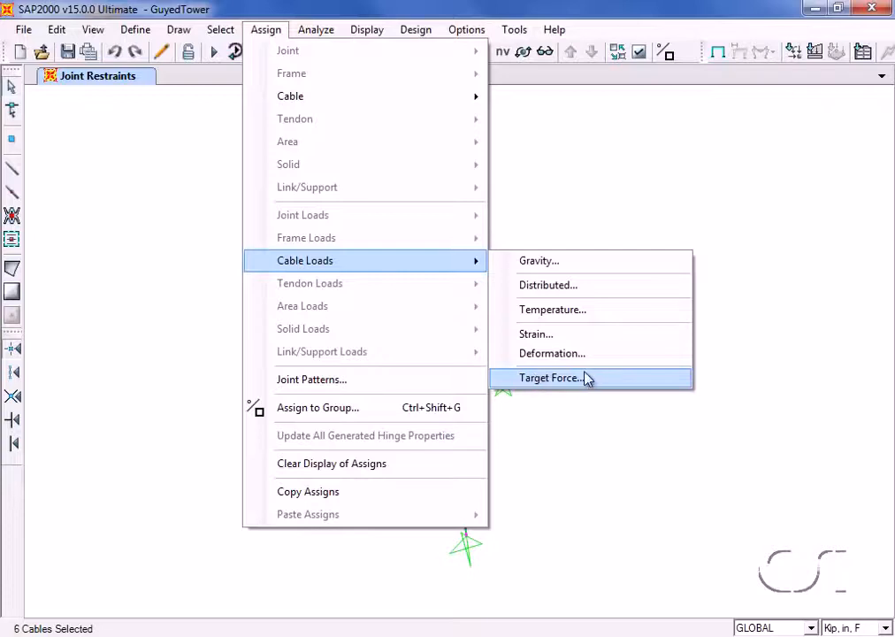
left_click(557, 380)
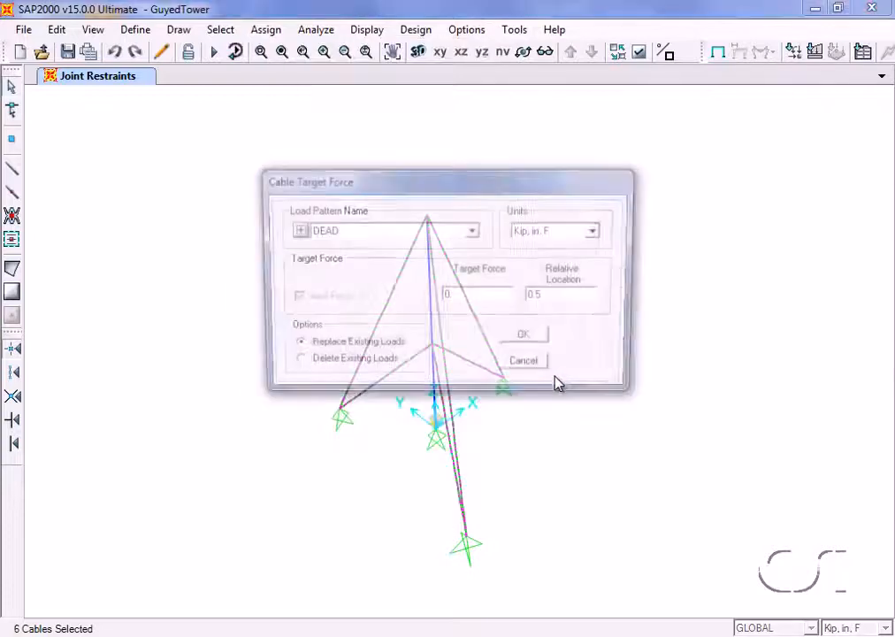
left_click(402, 232)
left_click(364, 258)
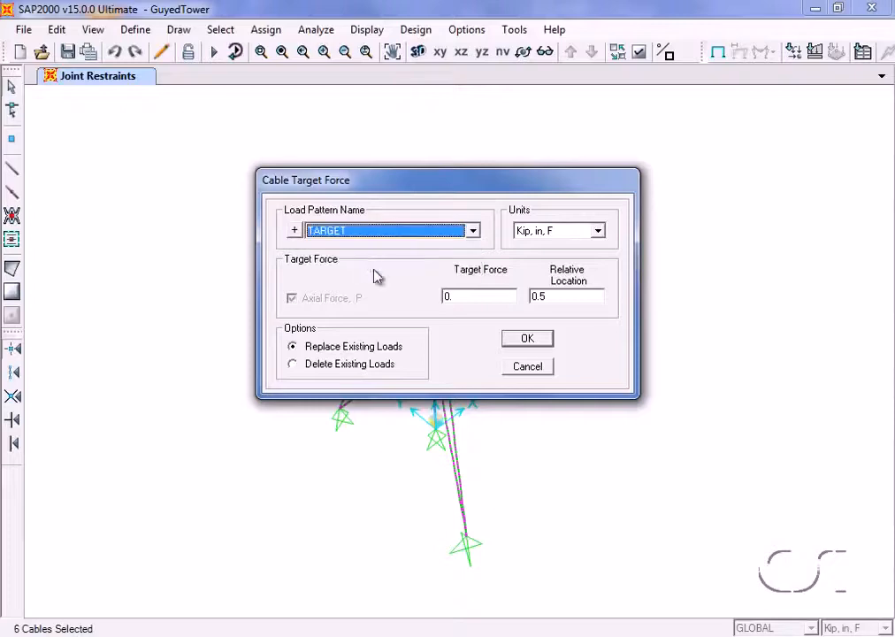
double_click(468, 298)
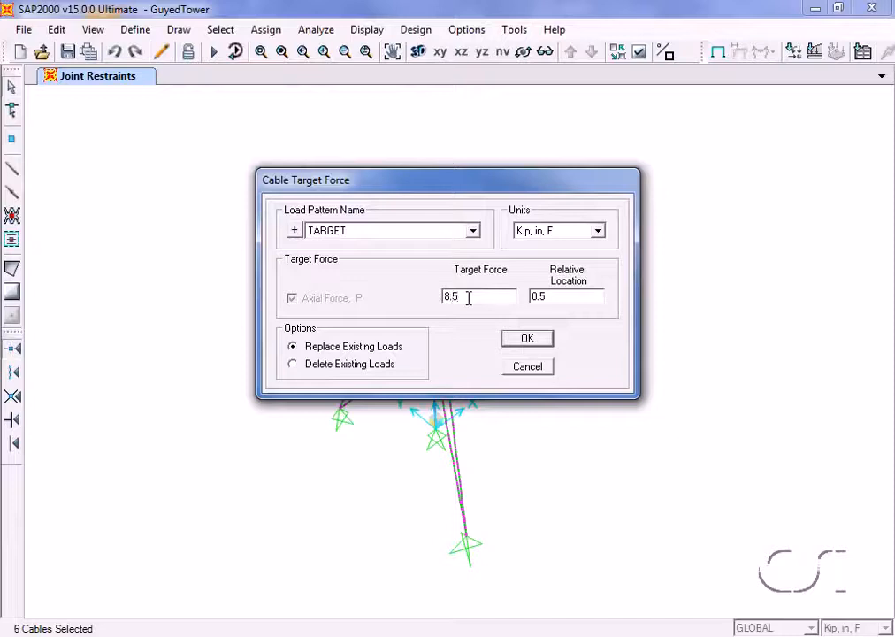
double_click(558, 297)
type("0")
left_click(526, 342)
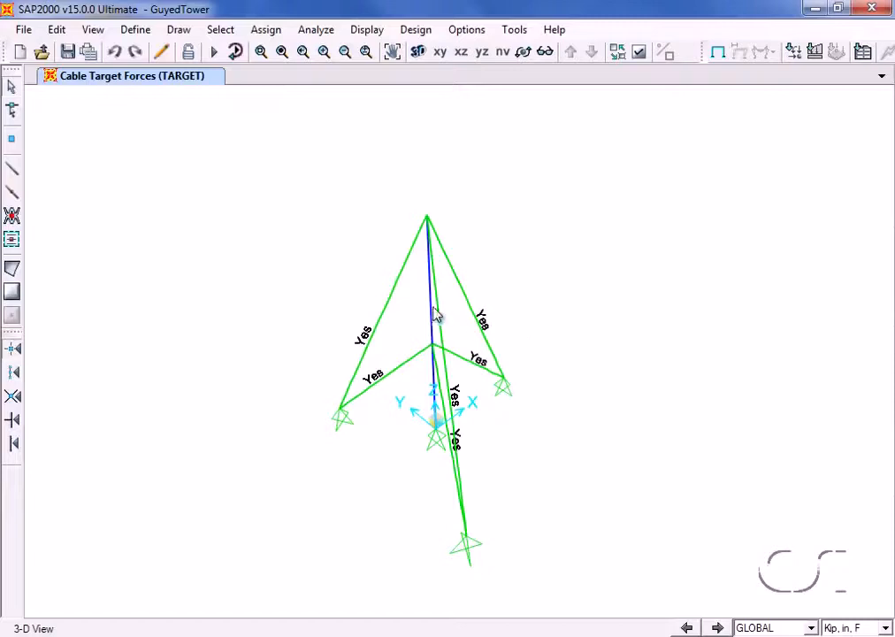
Begin a distributed frame load on the mast for the WIND load pattern, using lb, ft, F units
left_click(432, 316)
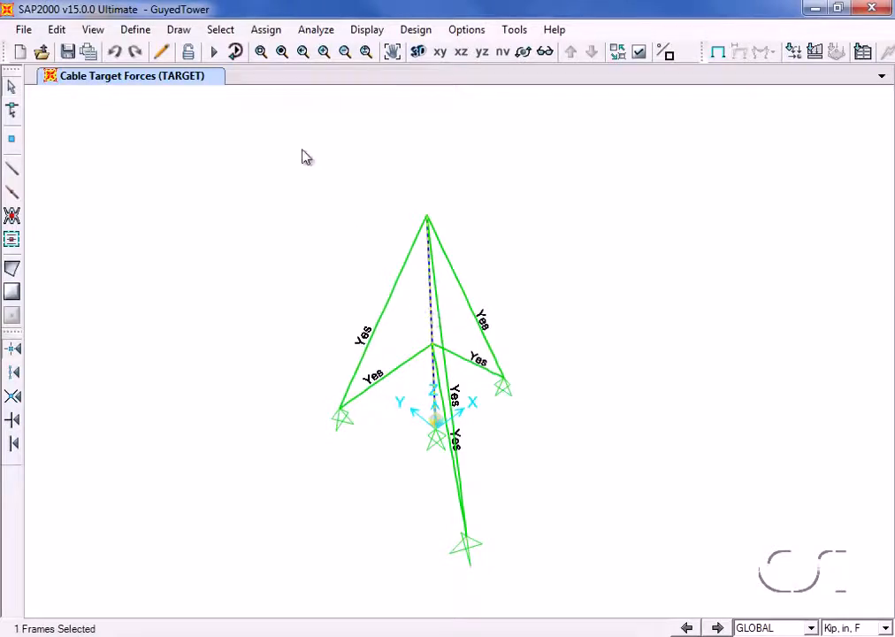
left_click(264, 29)
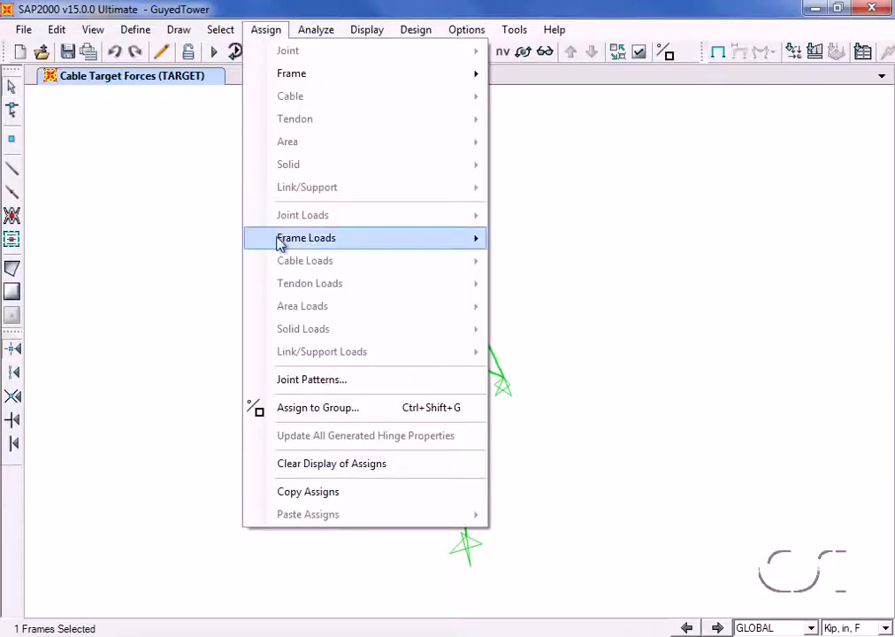
mouse_move(281, 240)
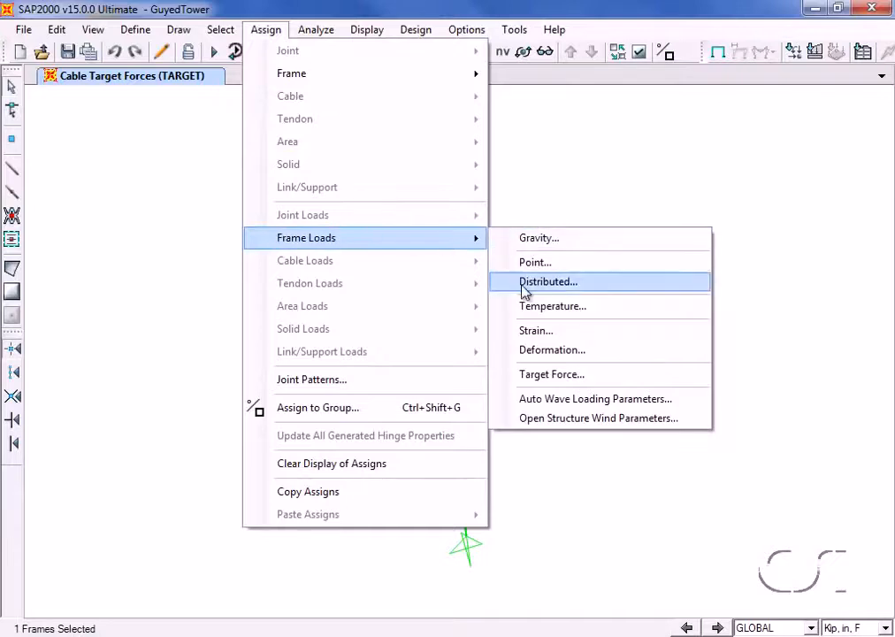
left_click(584, 286)
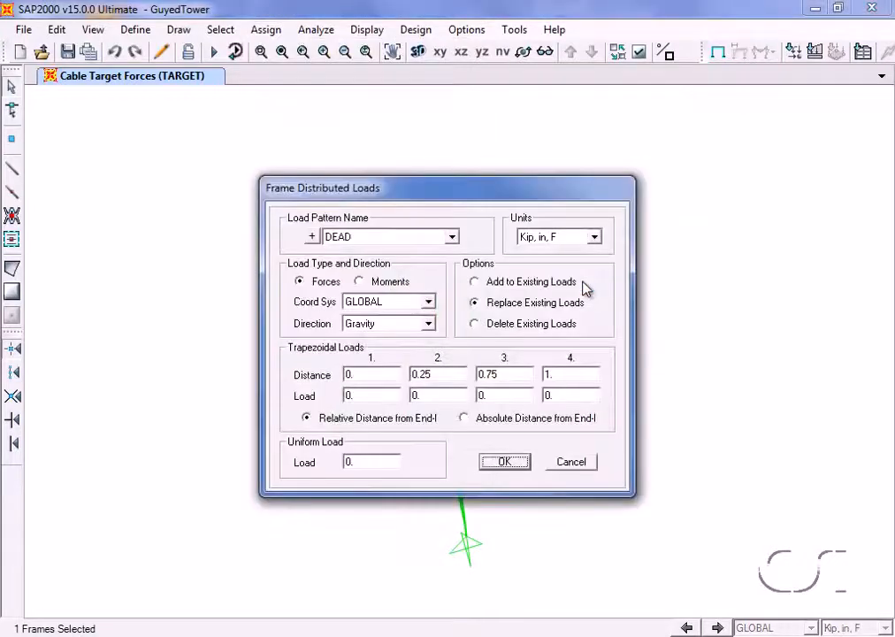
left_click(453, 238)
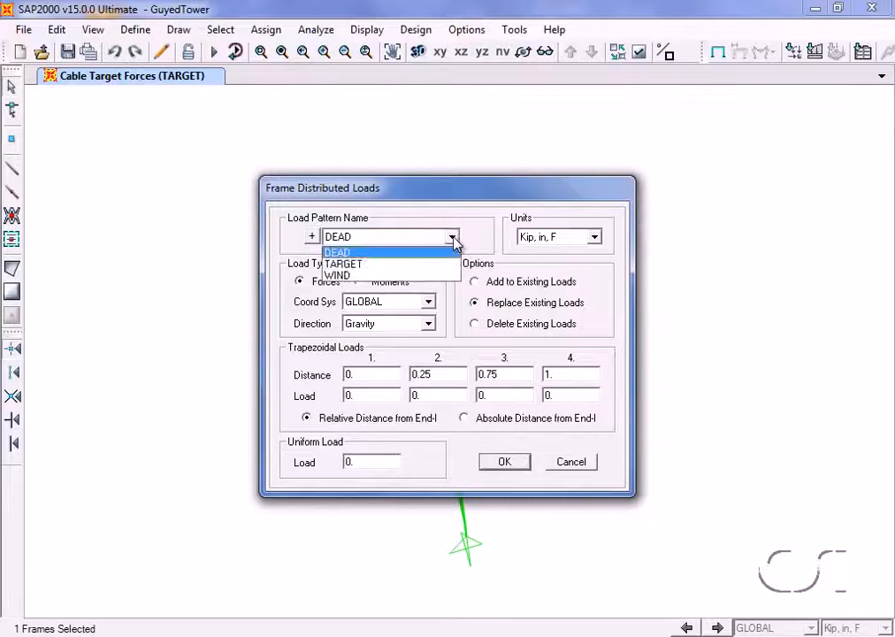
left_click(395, 276)
left_click(573, 239)
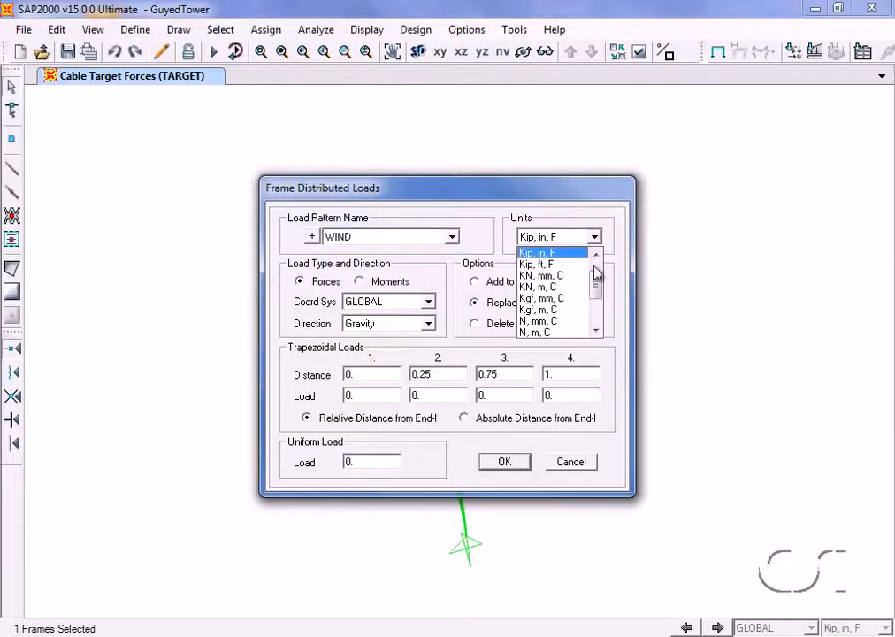
scroll(597, 274, "up", 1)
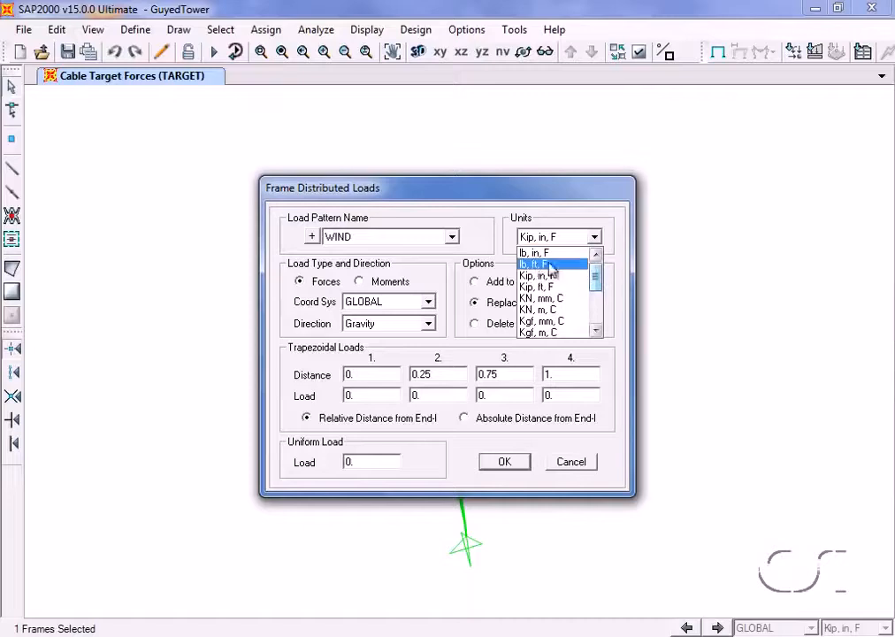
left_click(562, 265)
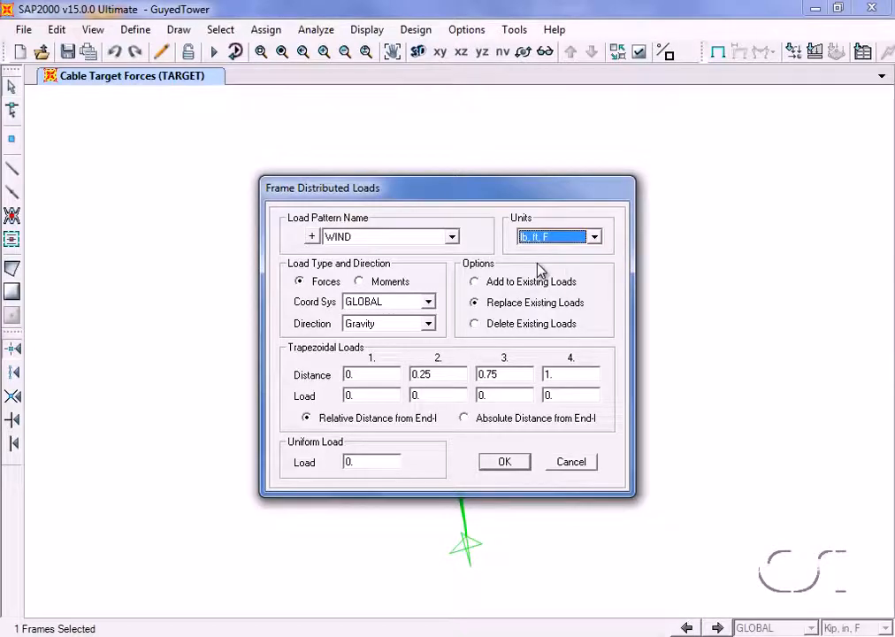
Apply a uniform load of -120 lb/ft to the mast in the global Y direction
left_click(428, 324)
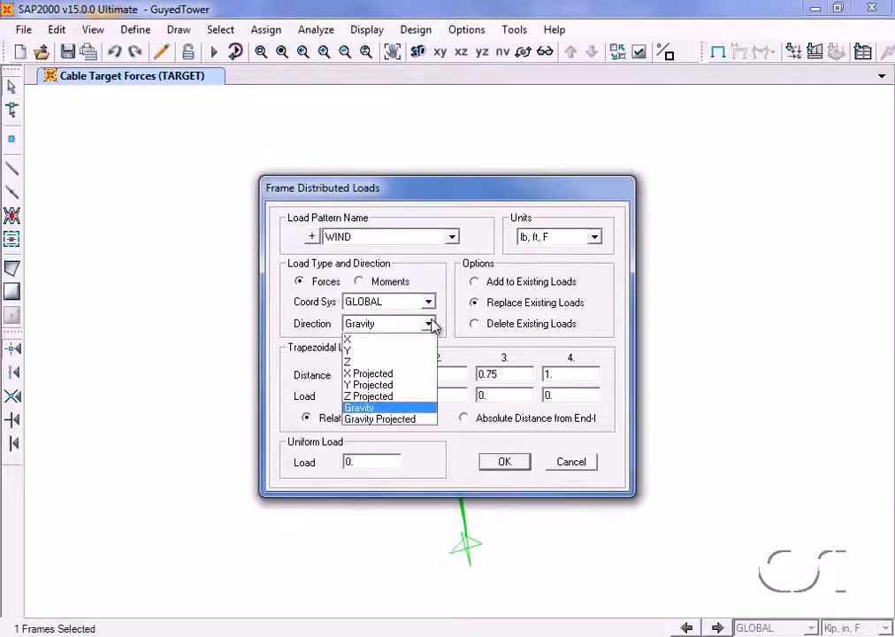
left_click(374, 352)
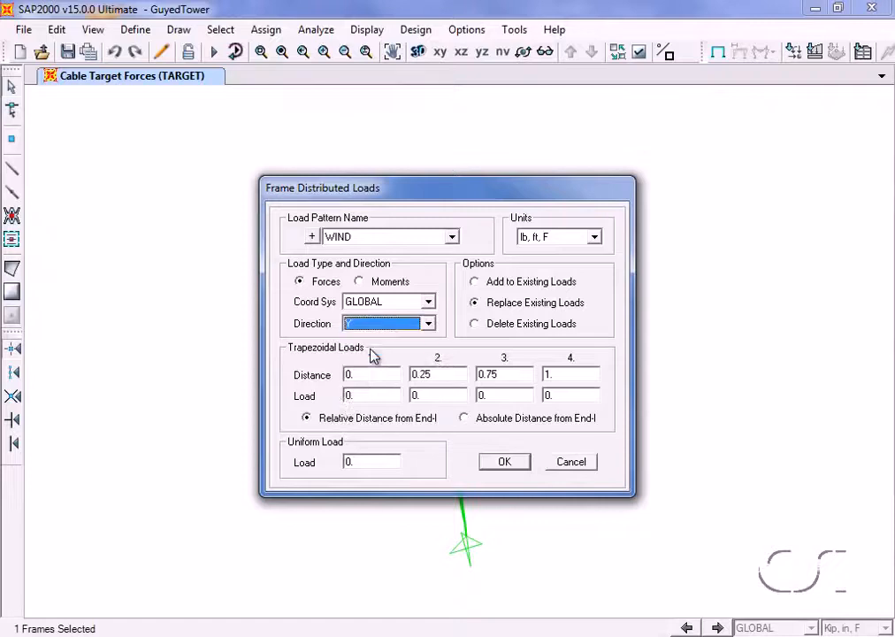
left_click(362, 463)
type("-120")
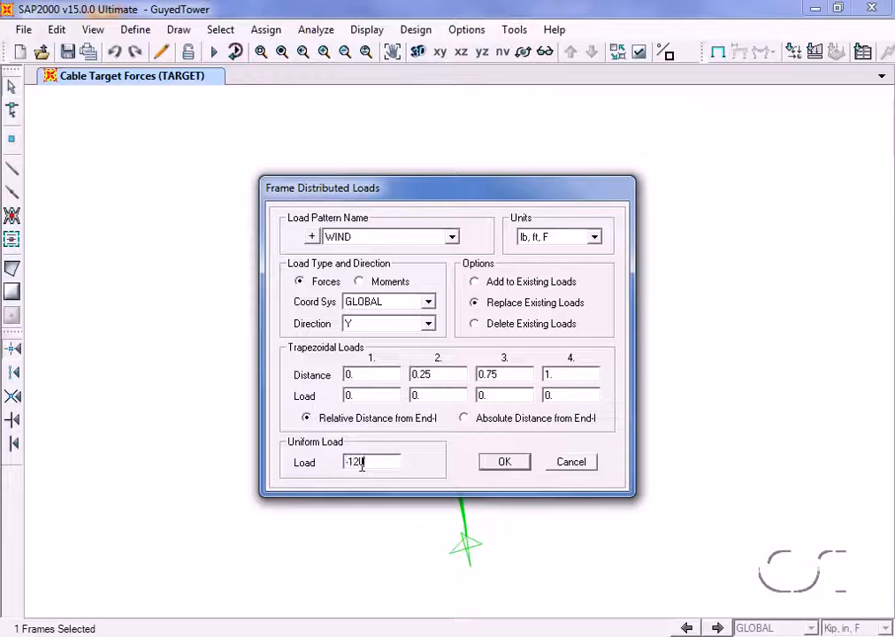
left_click(504, 462)
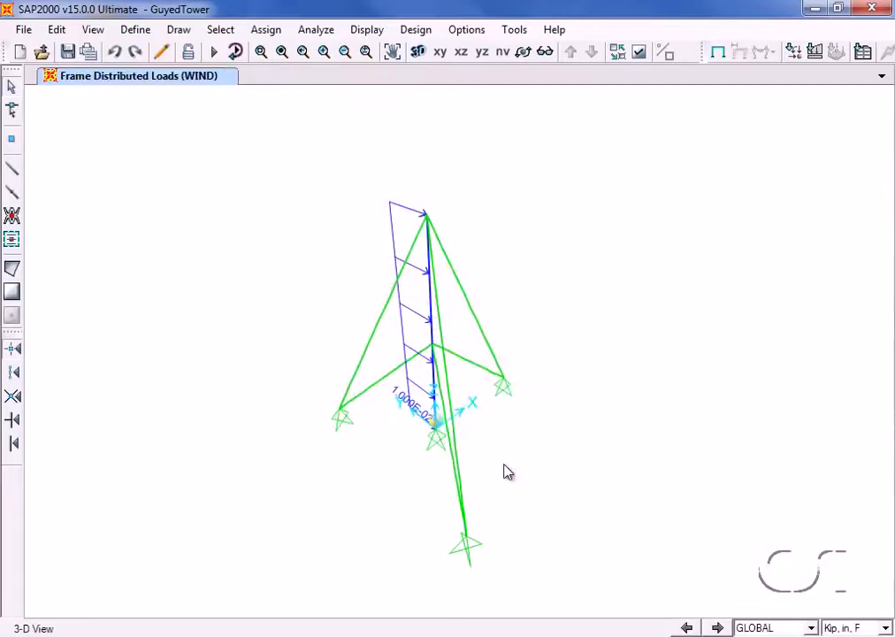
Delete the MODAL load case from the load case definitions
left_click(135, 30)
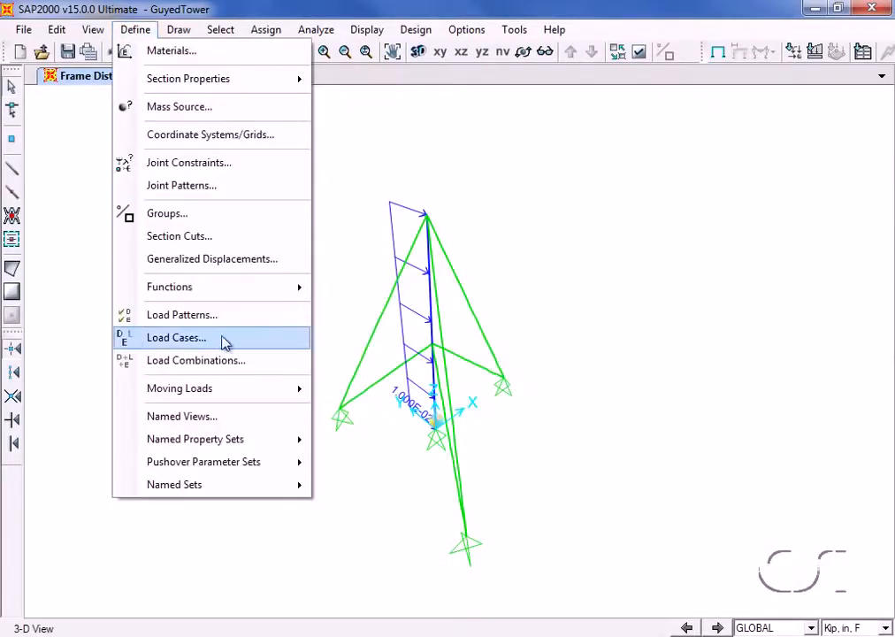
left_click(195, 340)
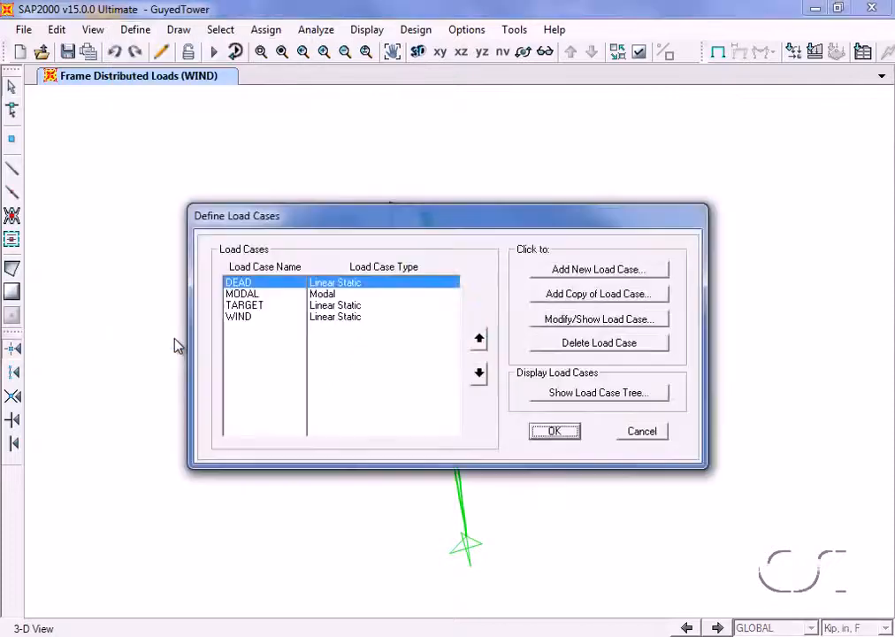
left_click(242, 295)
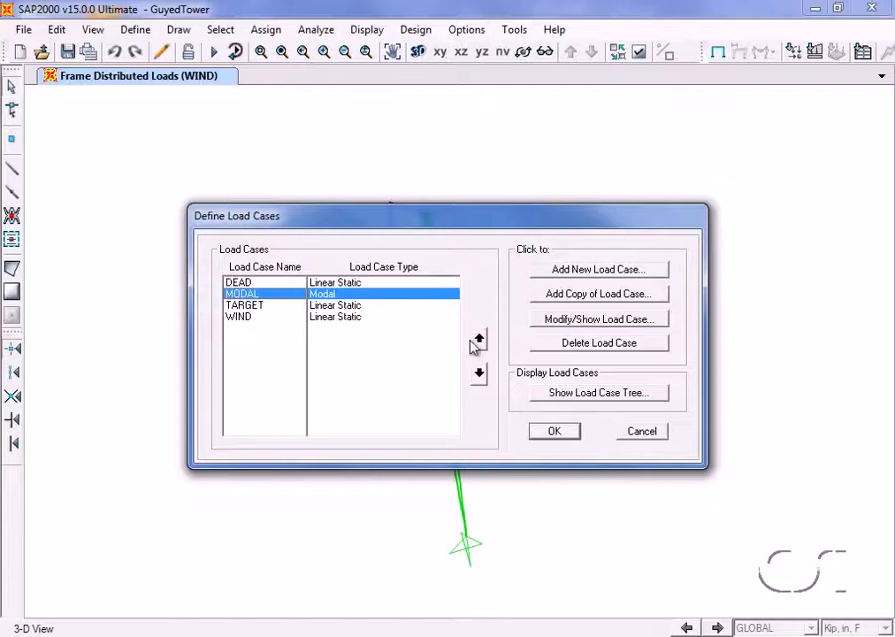
left_click(576, 345)
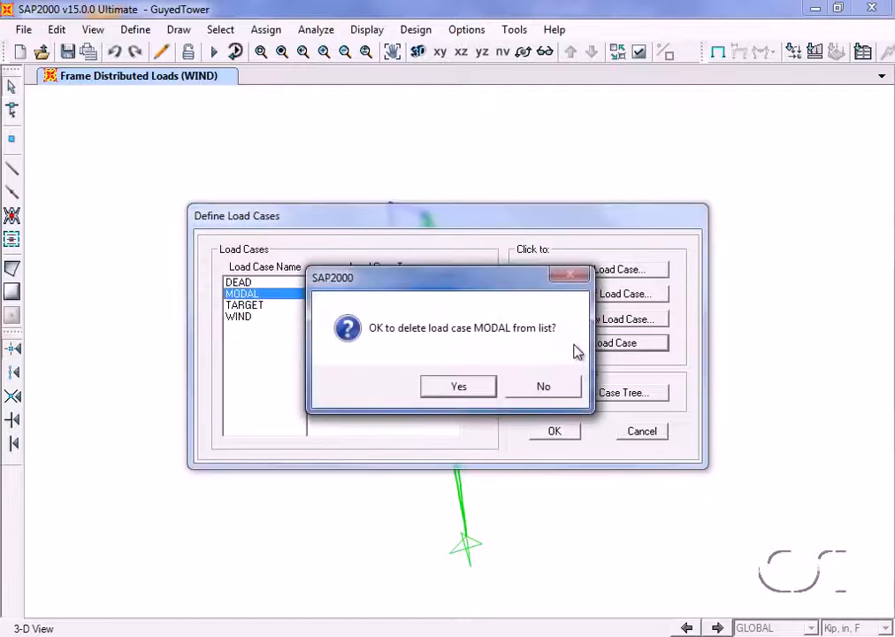
left_click(457, 387)
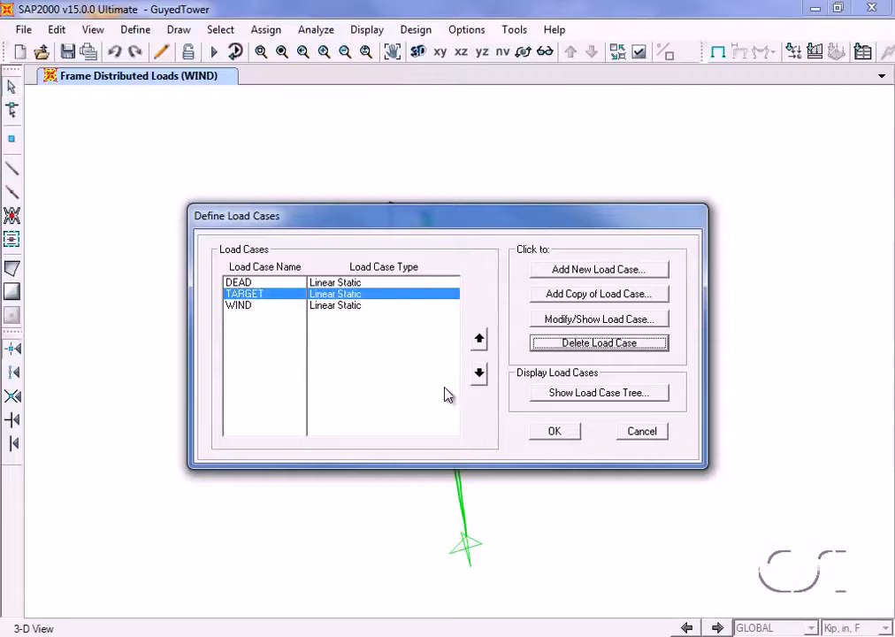
Open the TARGET load case for editing and change its analysis type to nonlinear static
left_click(262, 283)
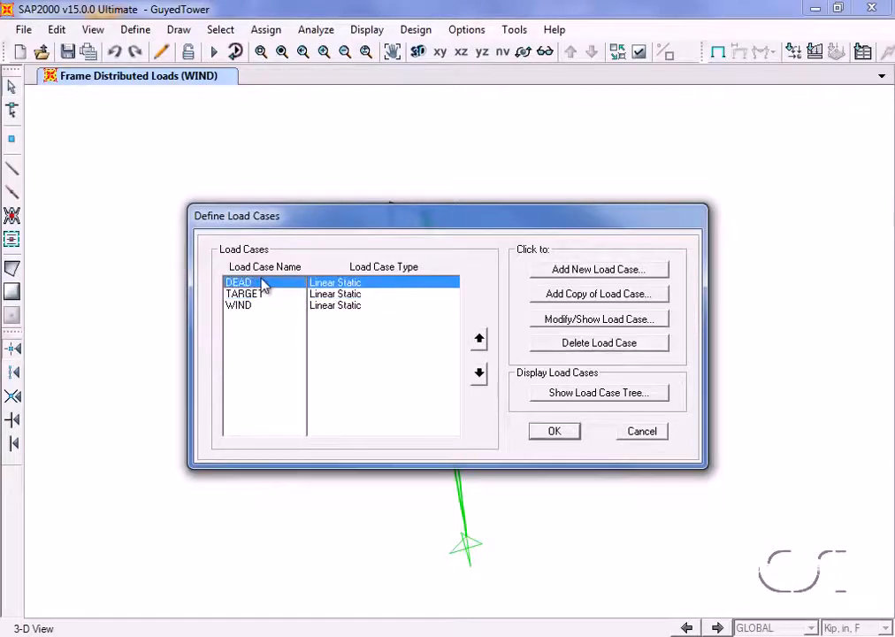
left_click(262, 296)
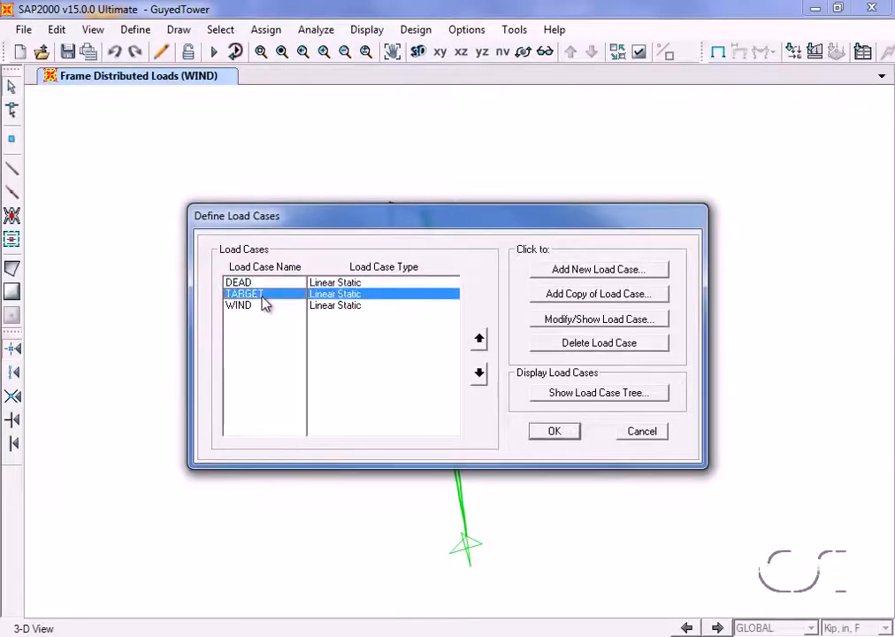
left_click(262, 307)
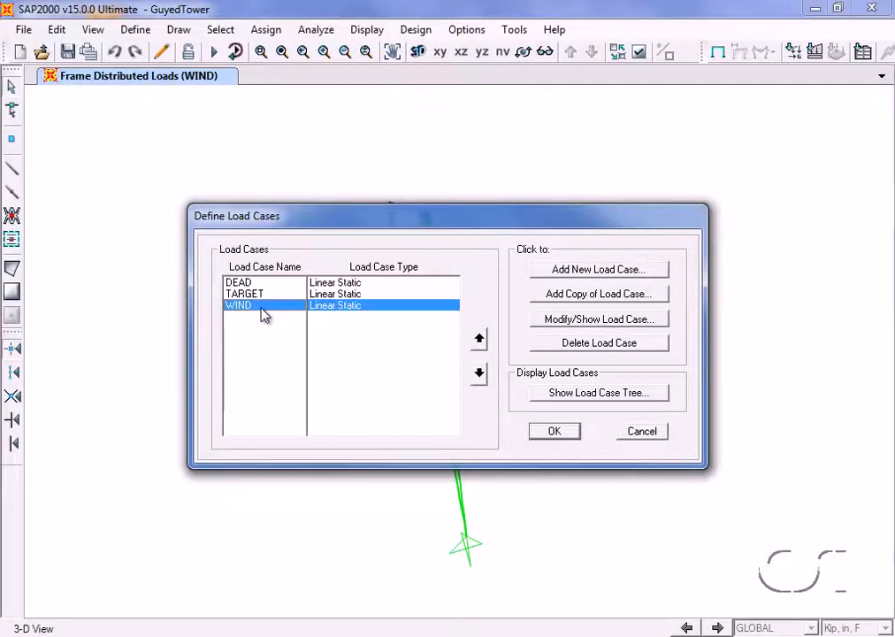
left_click(254, 298)
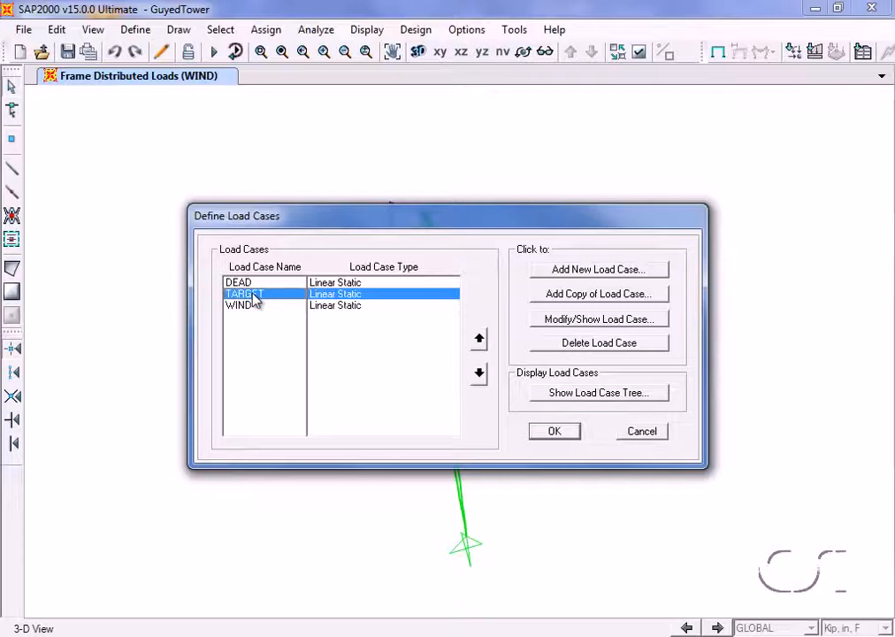
left_click(625, 320)
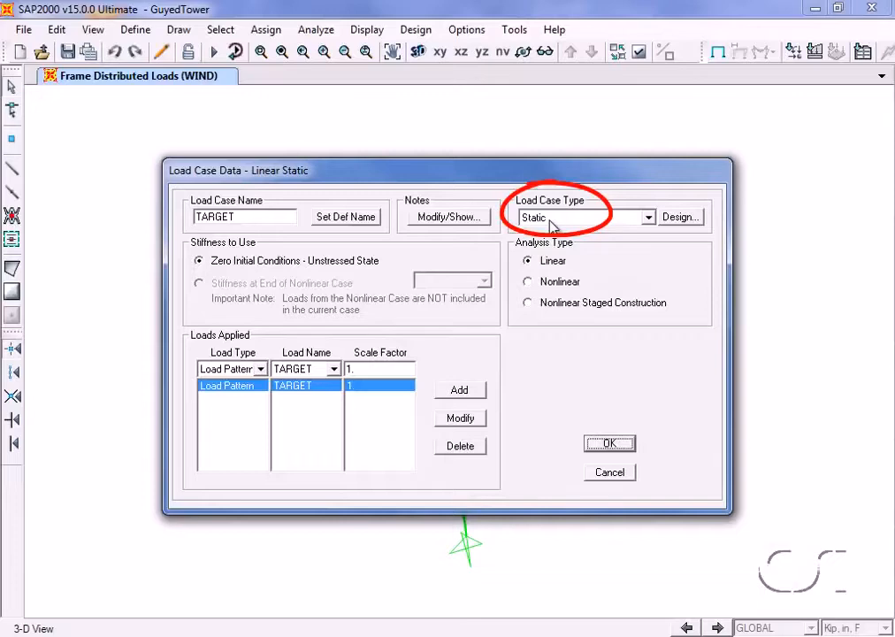
left_click(528, 282)
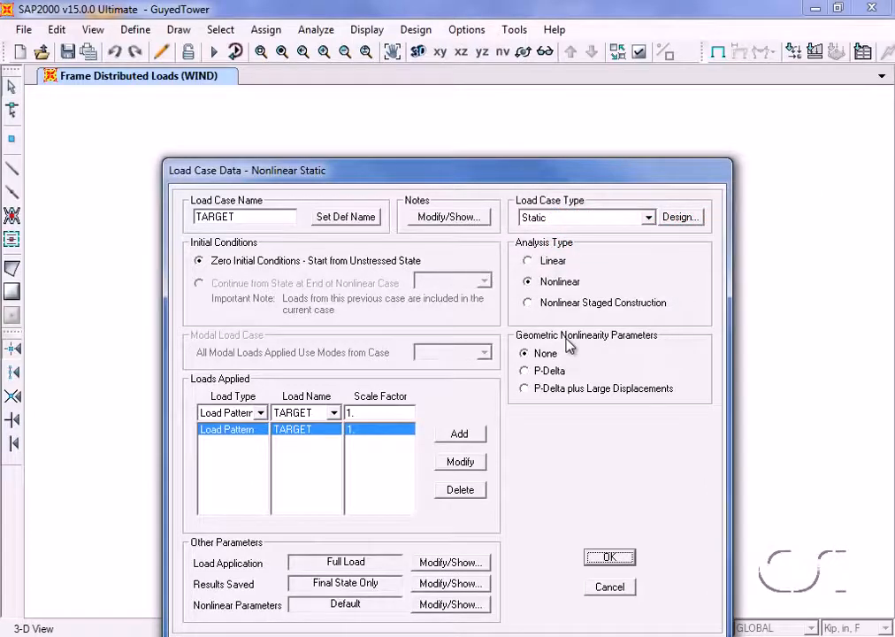
Add the DEAD load pattern with scale factor 1 to the TARGET case, review its nonlinear parameters and accept the case
left_click(330, 413)
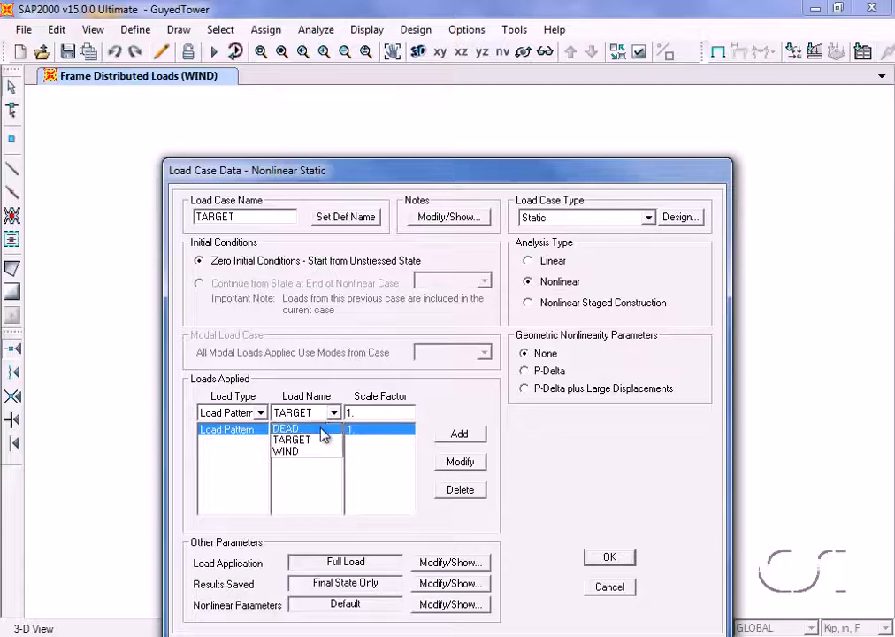
left_click(321, 428)
left_click(457, 434)
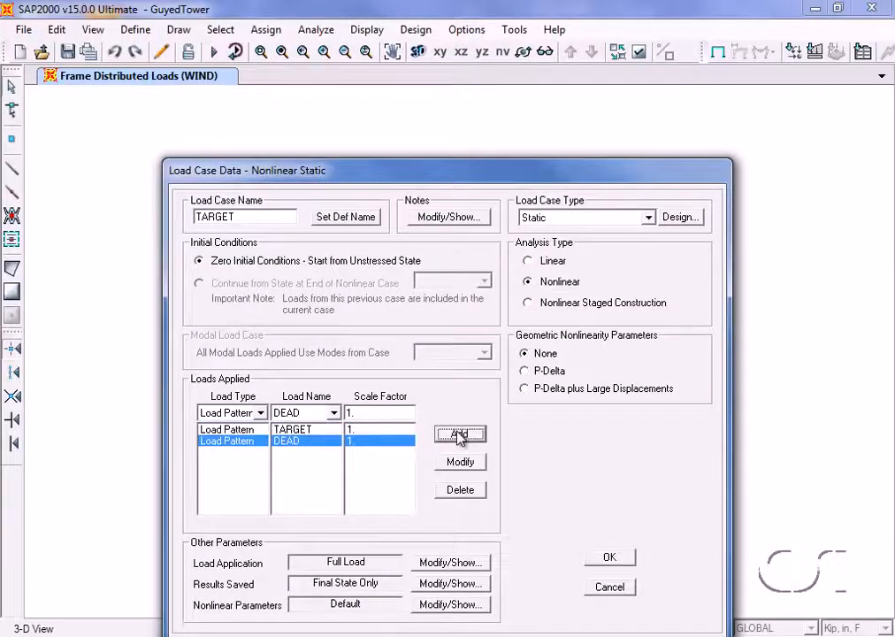
left_click(451, 607)
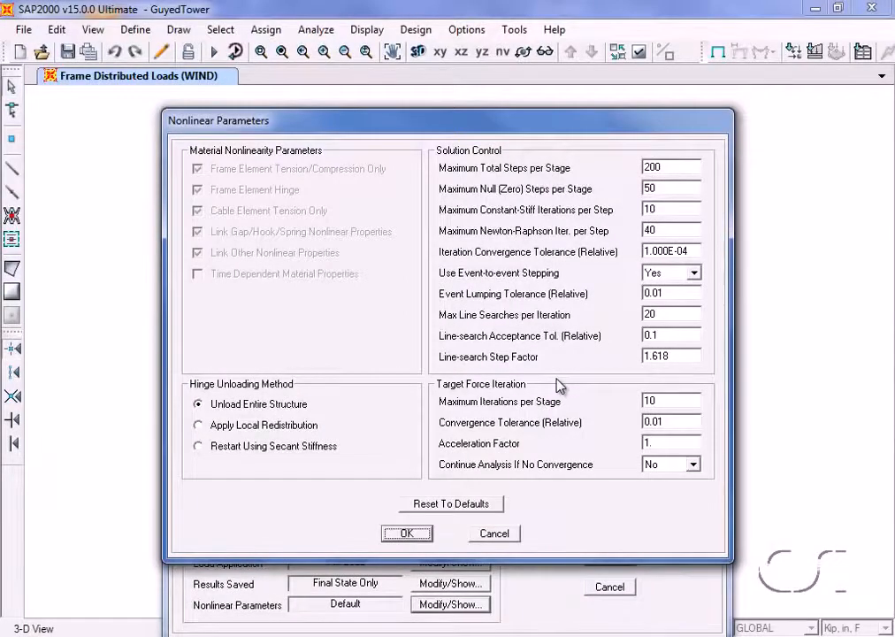
left_click(407, 533)
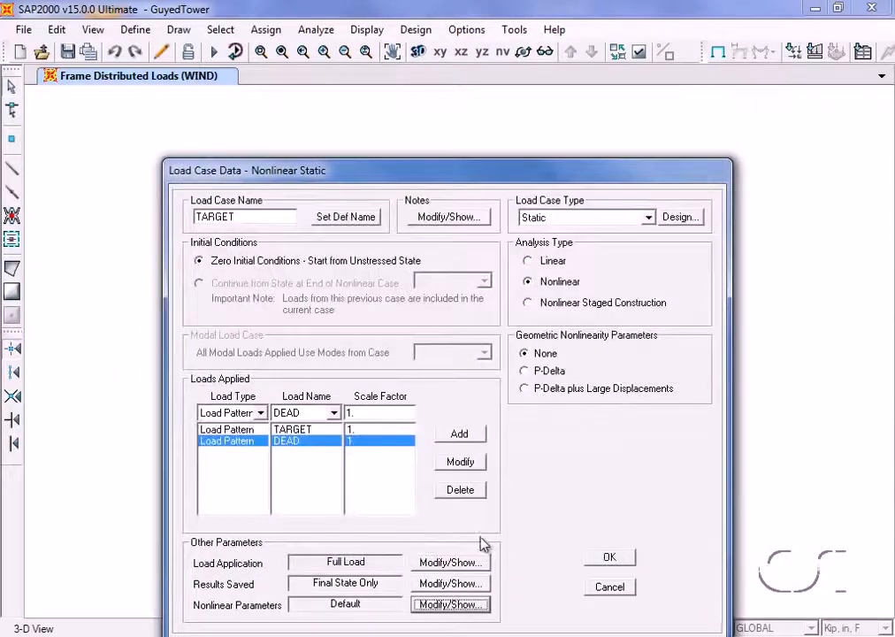
left_click(609, 557)
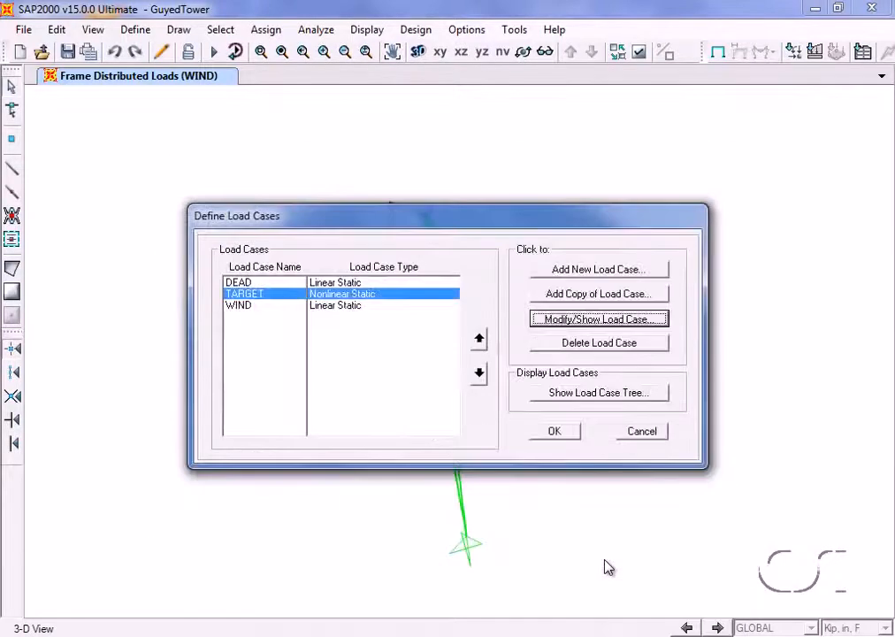
Change the WIND load case to nonlinear static, continuing from the state at the end of the TARGET case
left_click(245, 307)
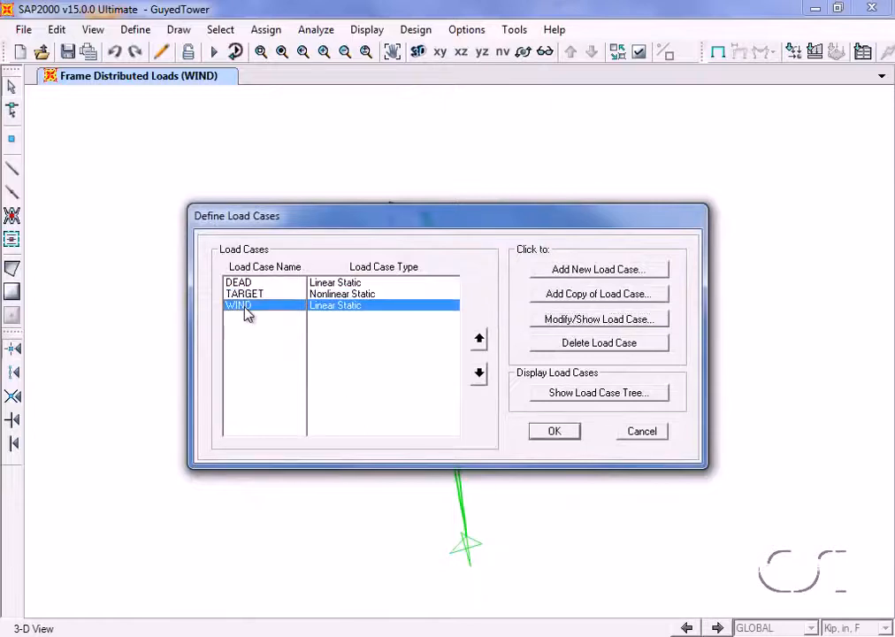
left_click(581, 320)
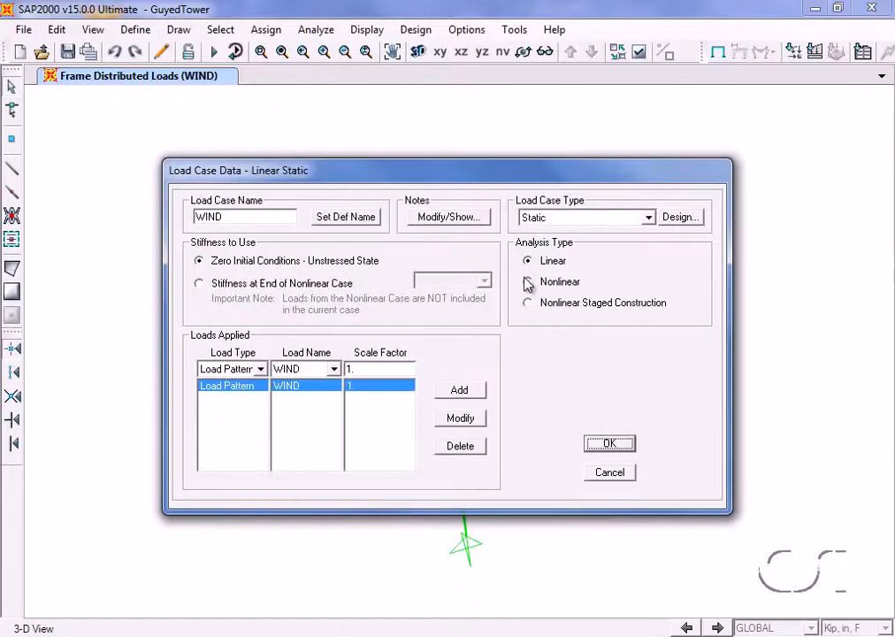
left_click(528, 282)
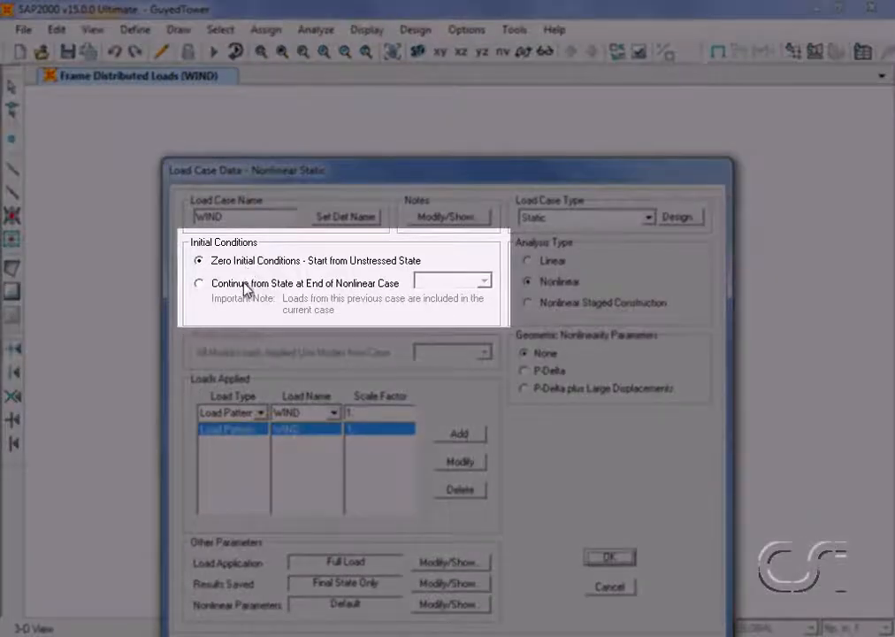
left_click(200, 284)
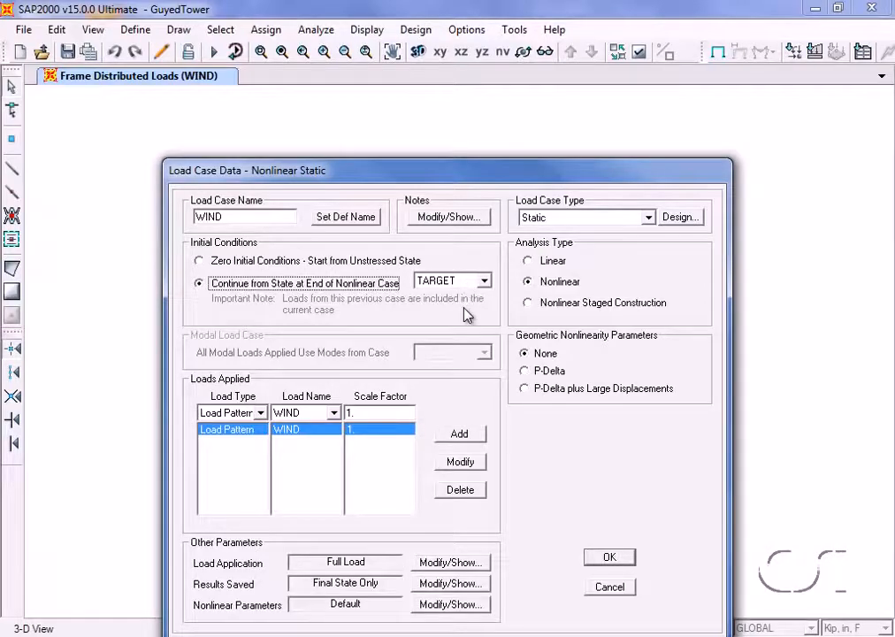
left_click(607, 557)
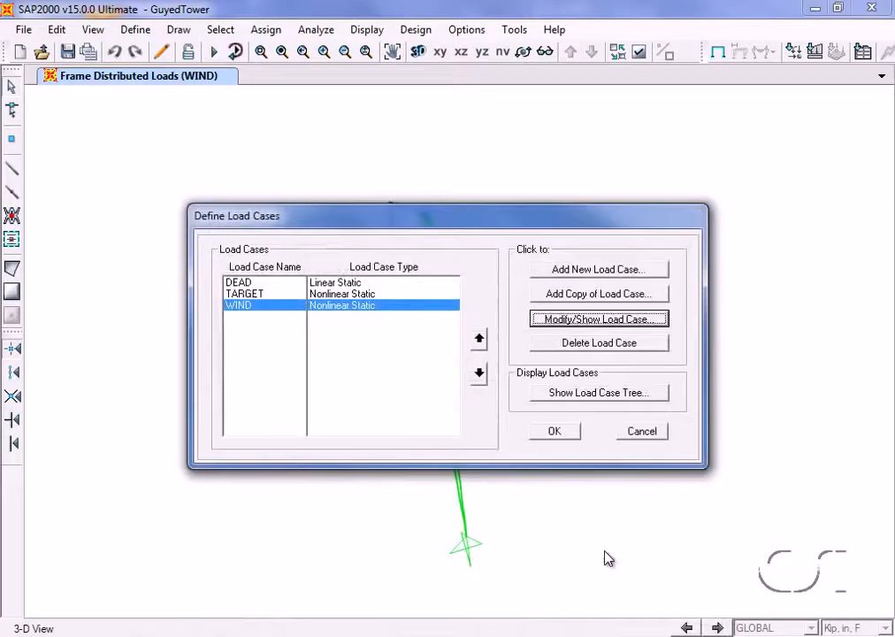
Delete the DEAD load case and accept the load case definitions
left_click(248, 283)
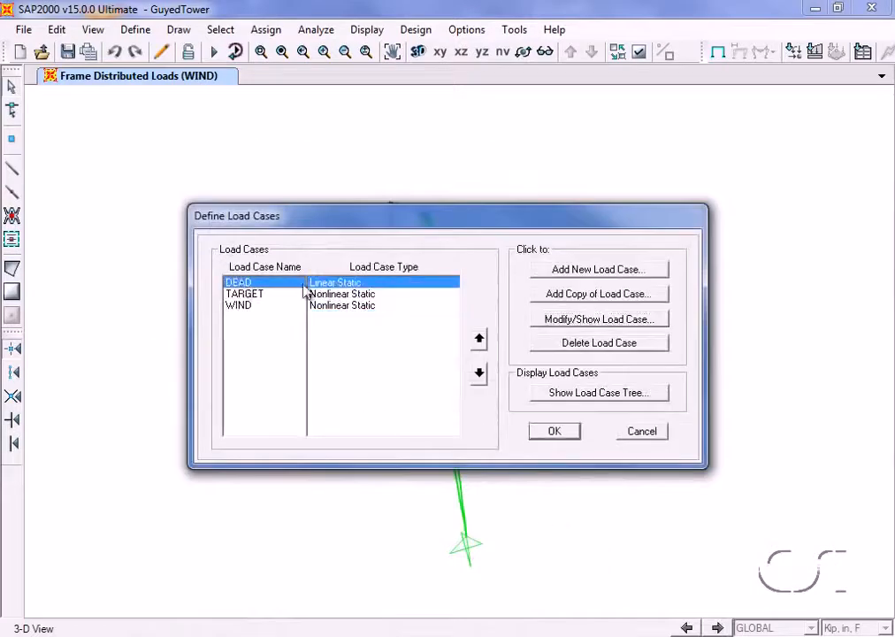
left_click(599, 344)
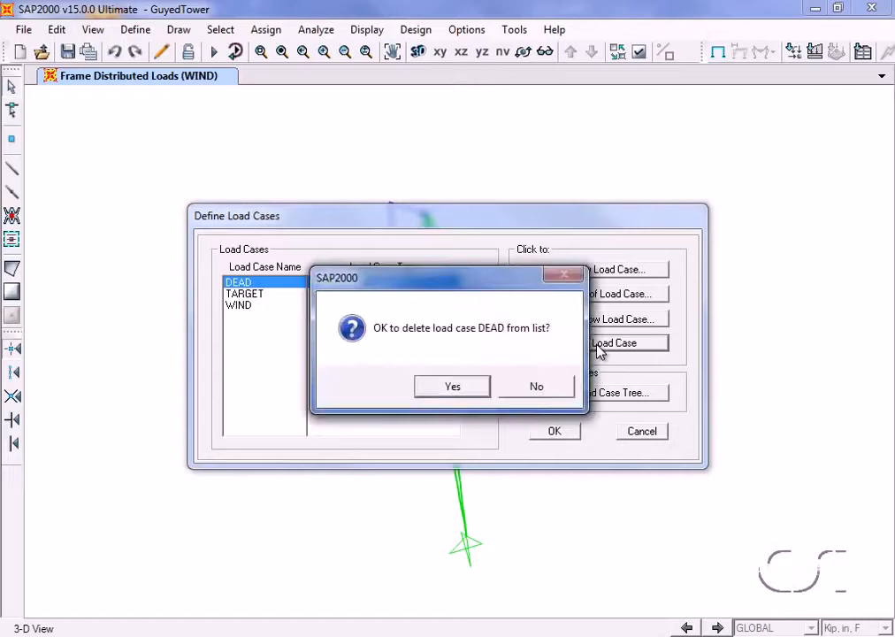
left_click(454, 387)
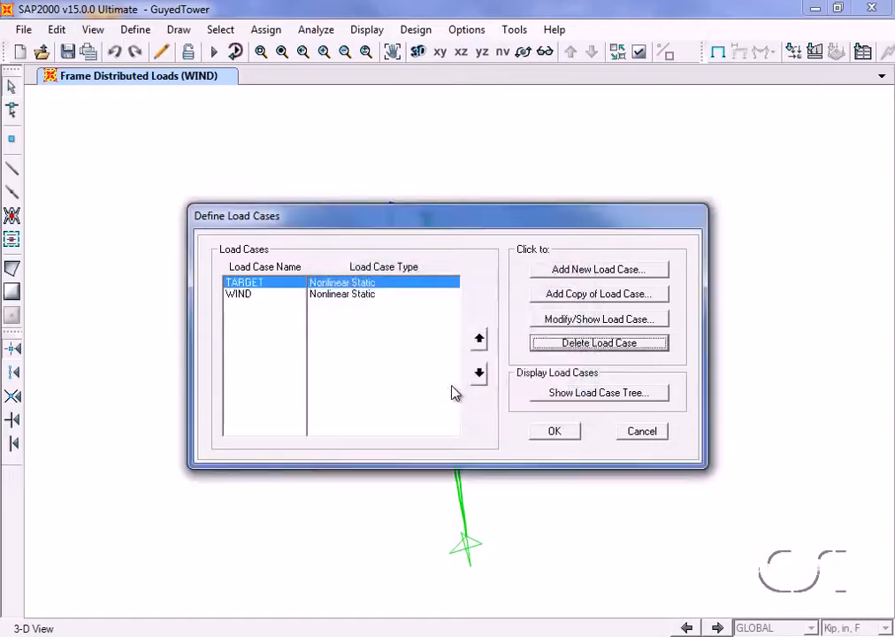
left_click(556, 433)
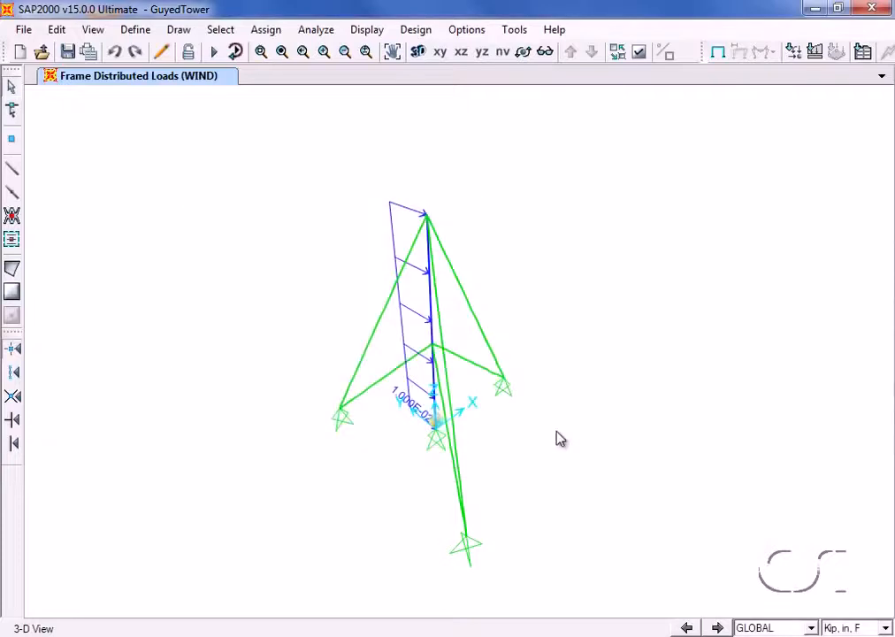
Run the analysis for the TARGET and WIND load cases
left_click(215, 53)
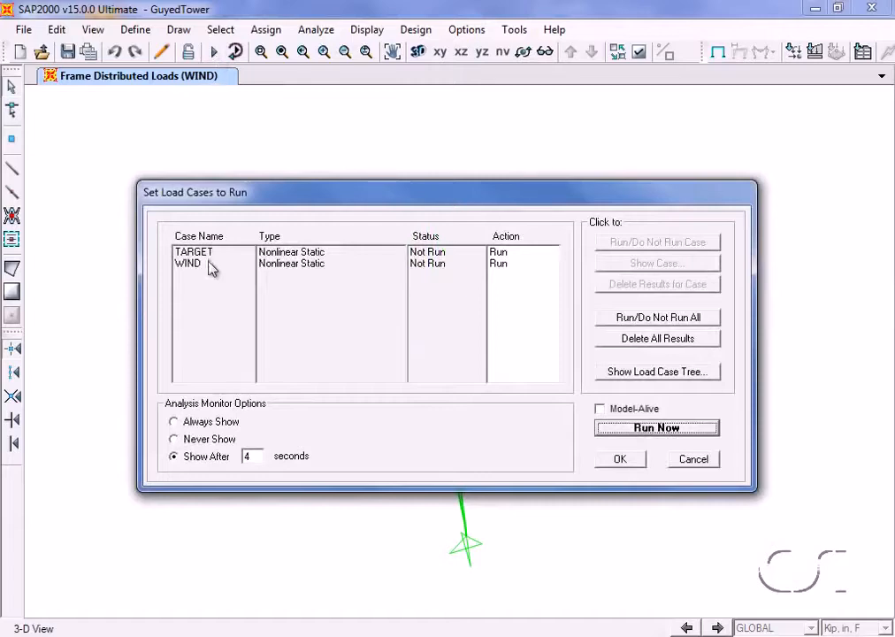
left_click(638, 430)
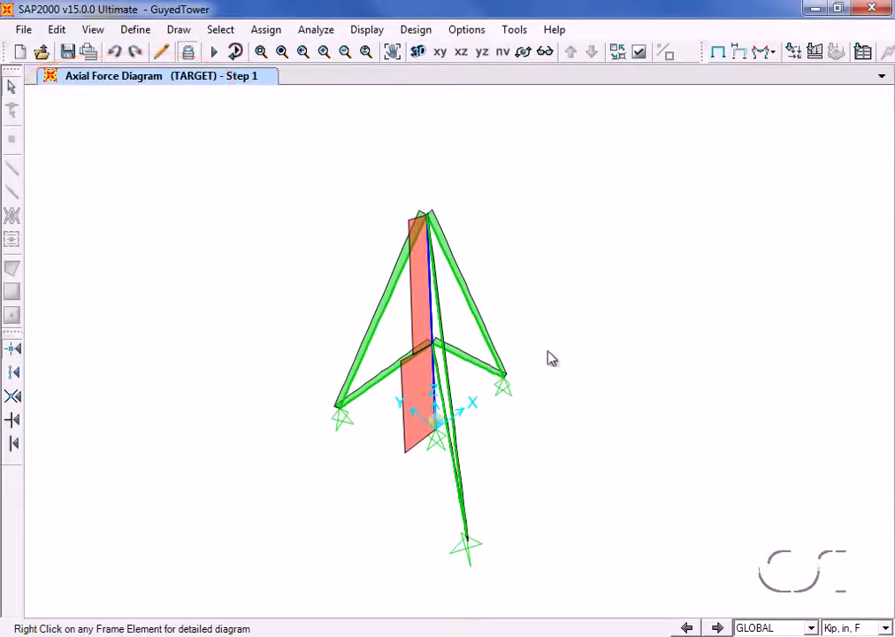
Inspect the detailed axial force diagrams of the three upper guy cables for the TARGET case
right_click(469, 311)
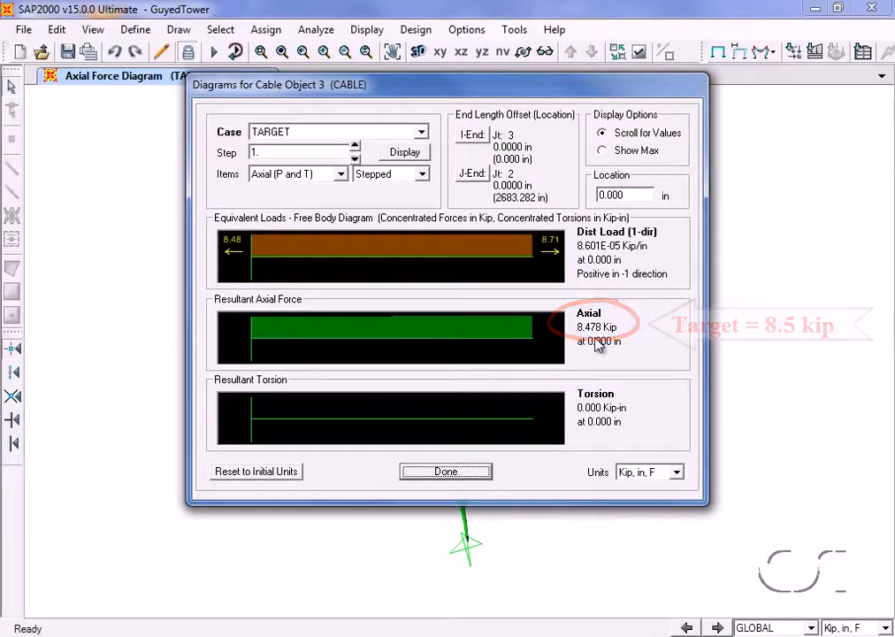
left_click(466, 475)
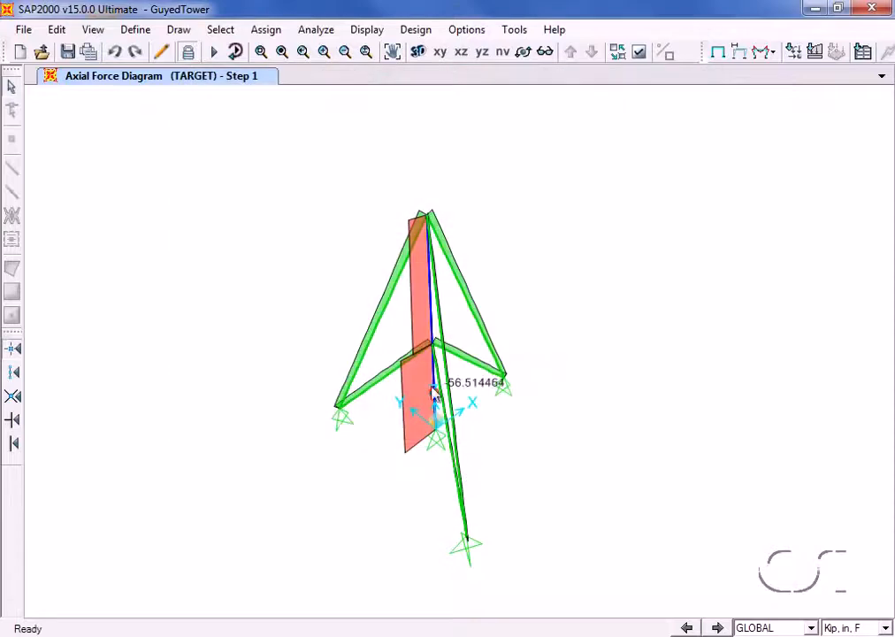
right_click(376, 320)
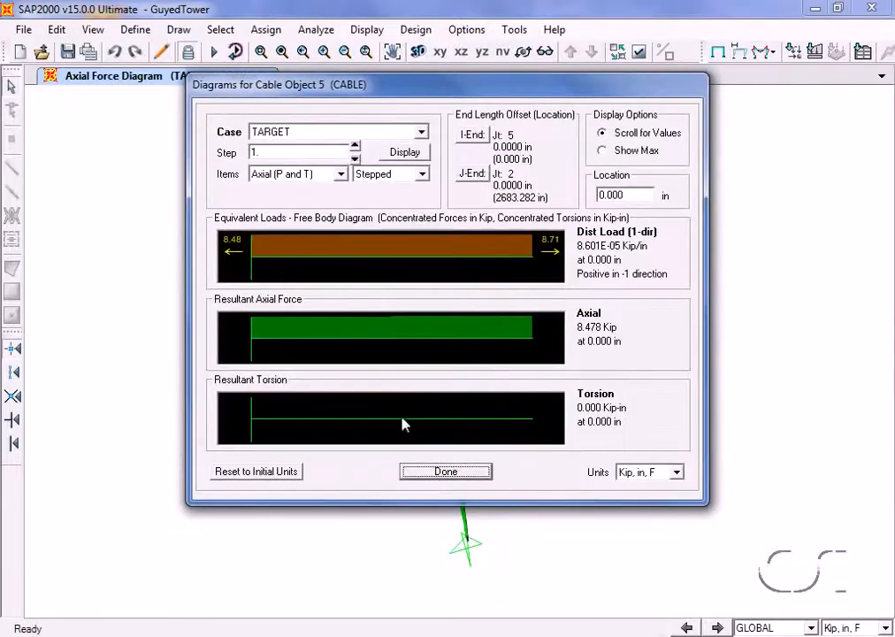
left_click(447, 472)
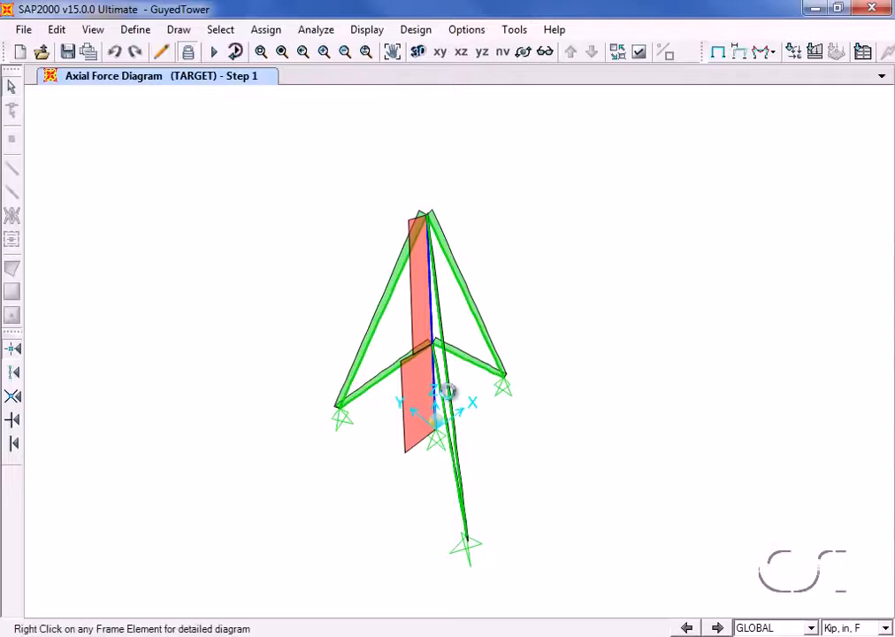
right_click(451, 397)
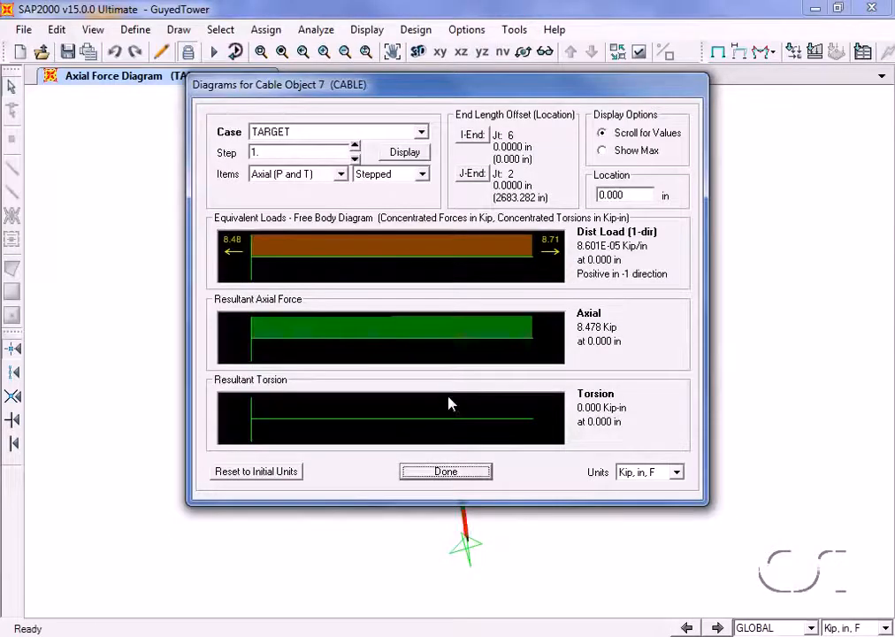
left_click(466, 471)
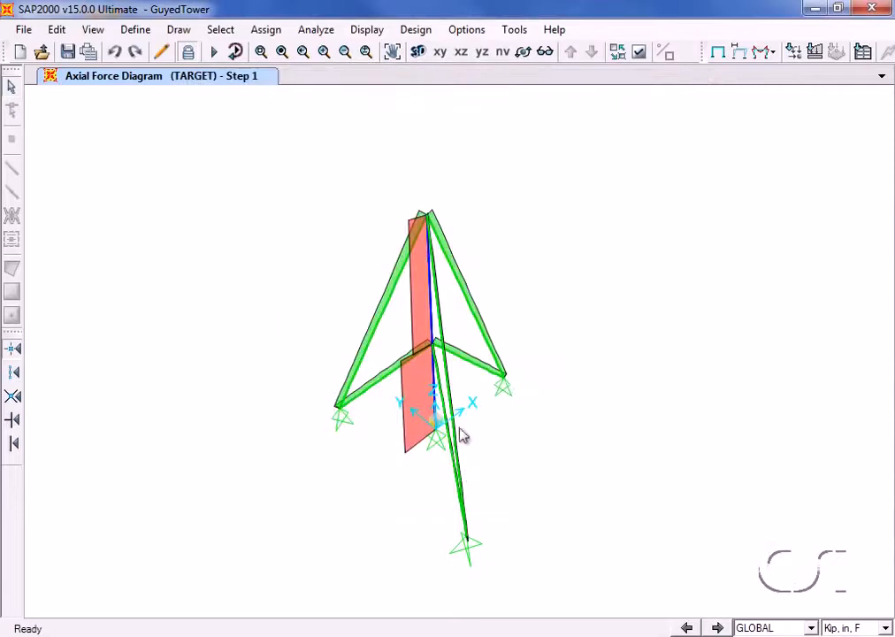
Display the axial force diagram of the frames and cables for the WIND case
left_click(366, 30)
mouse_move(428, 169)
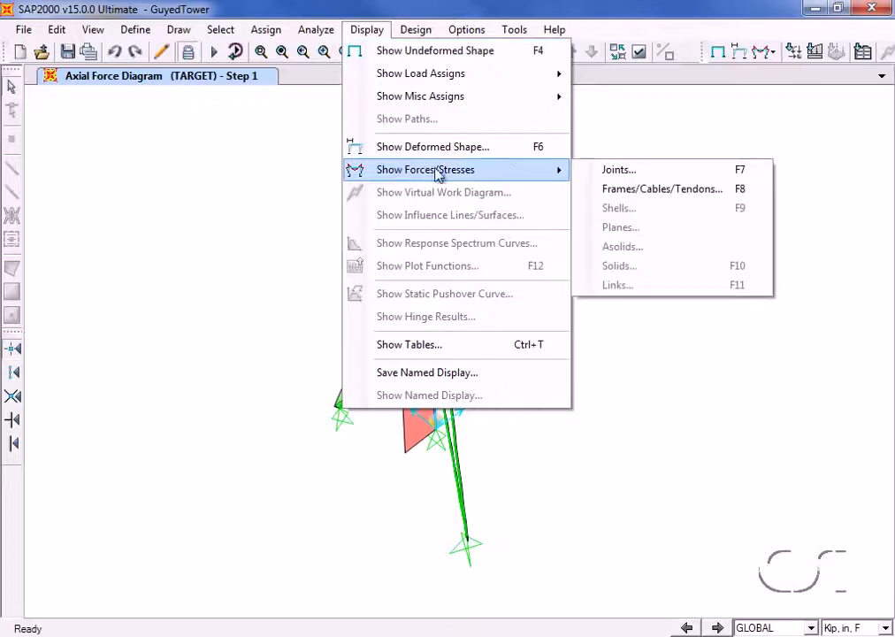
left_click(689, 189)
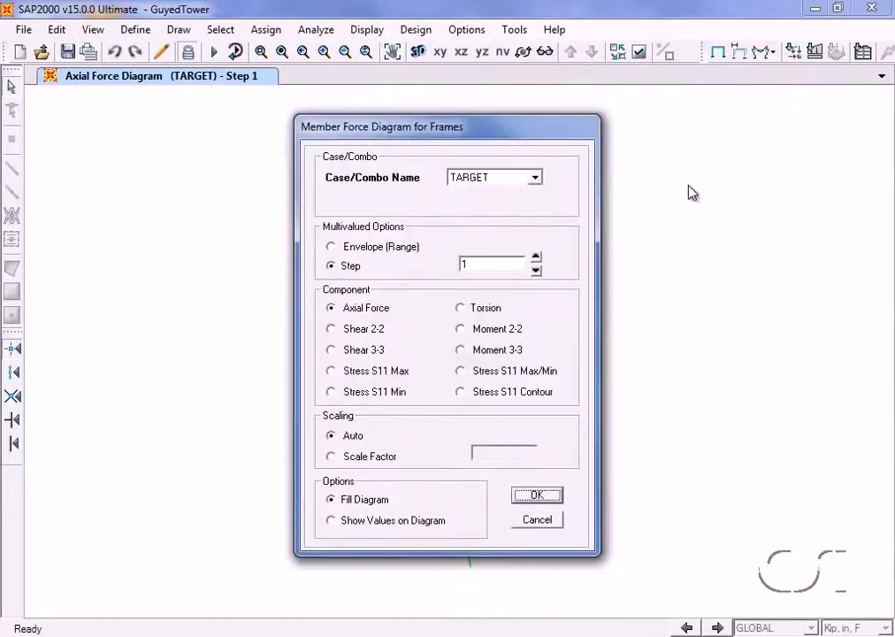
left_click(535, 177)
left_click(493, 205)
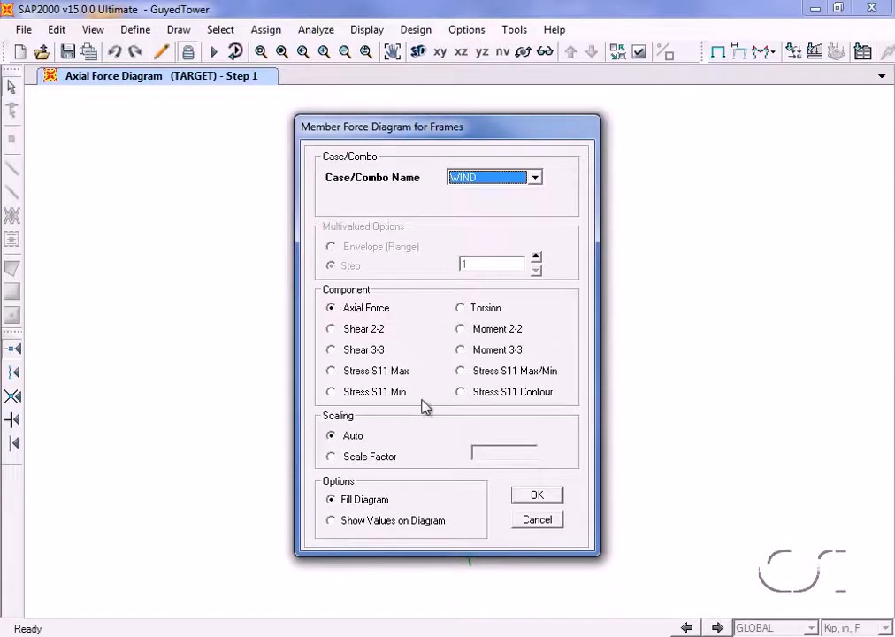
left_click(534, 497)
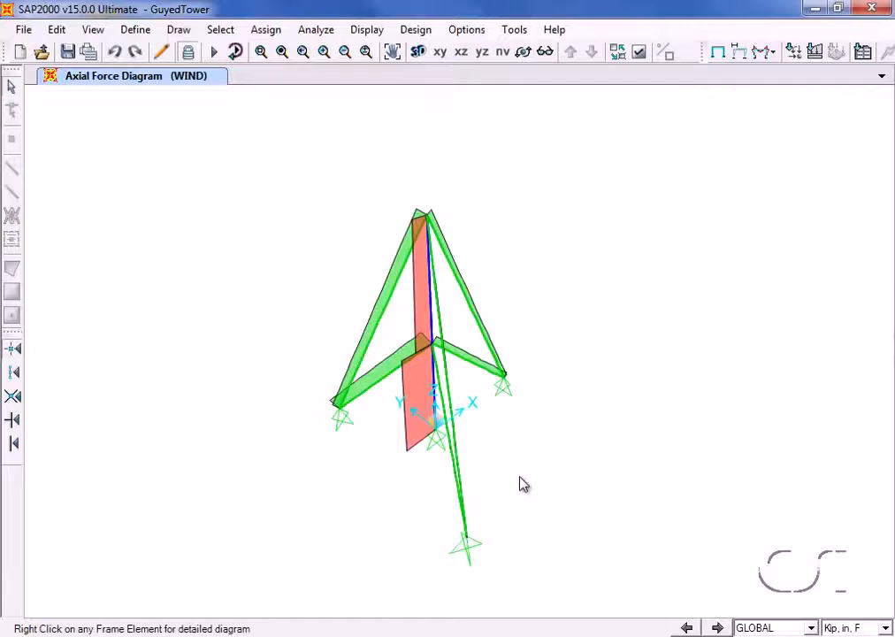
Inspect the detailed axial force diagrams of the three upper guy cables for the WIND case
right_click(477, 320)
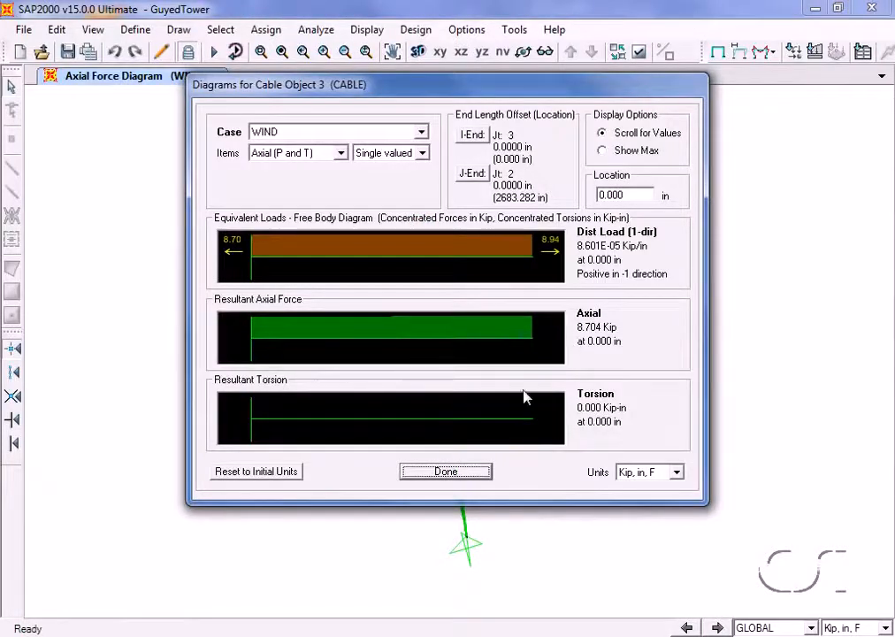
left_click(470, 473)
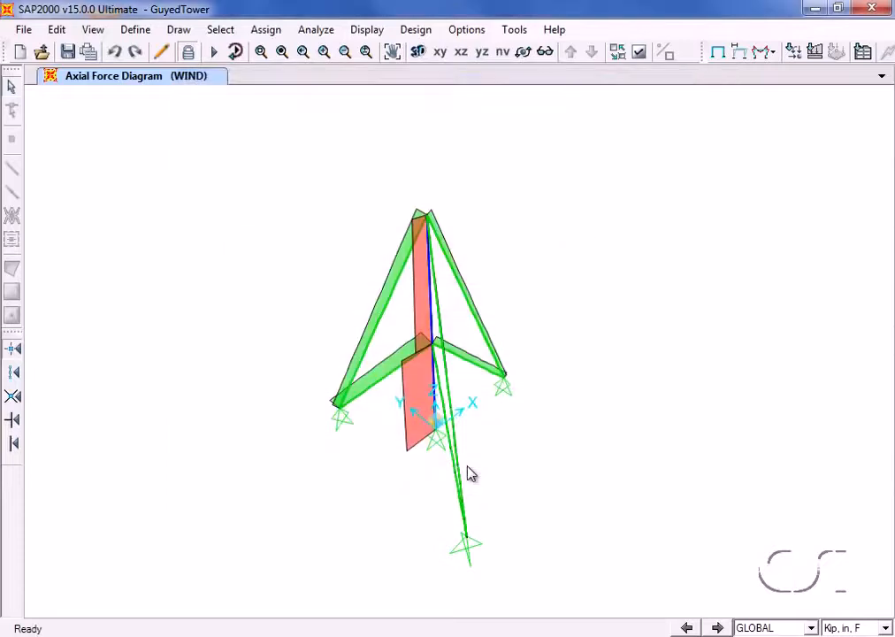
right_click(383, 316)
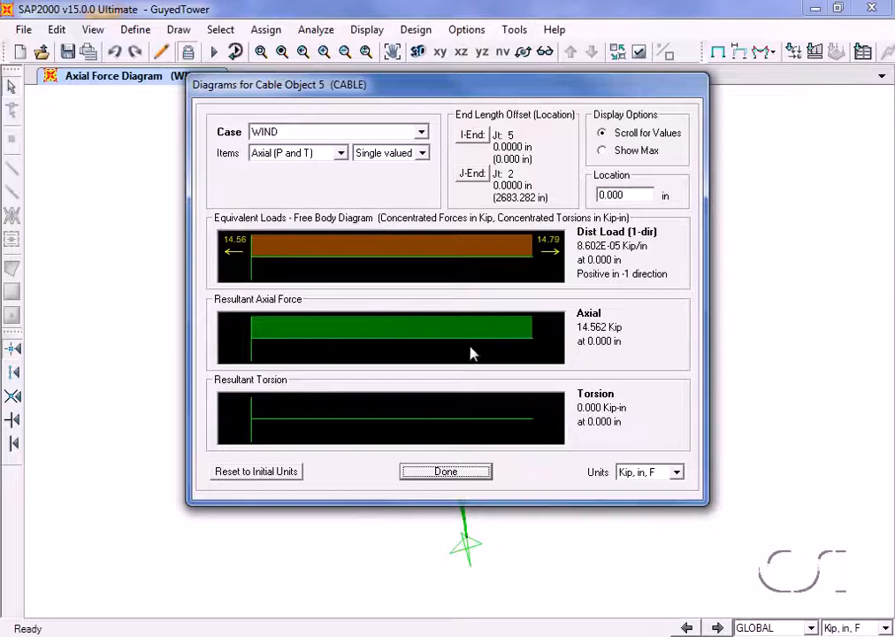
left_click(465, 474)
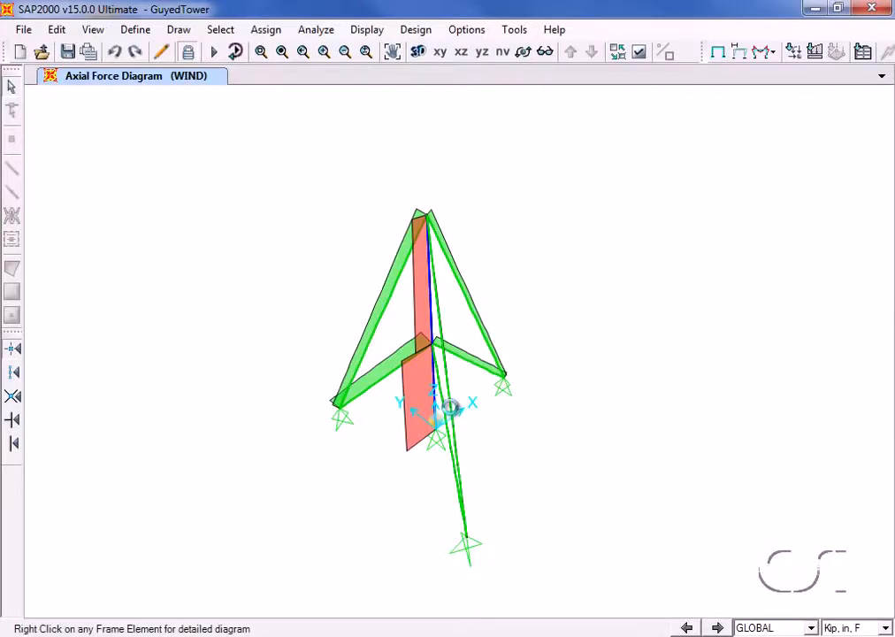
right_click(451, 407)
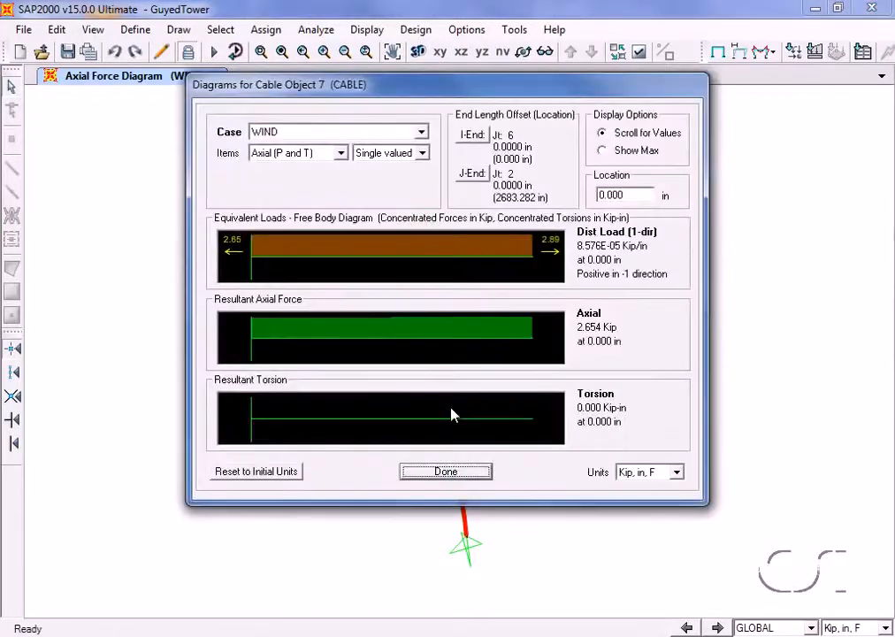
left_click(454, 473)
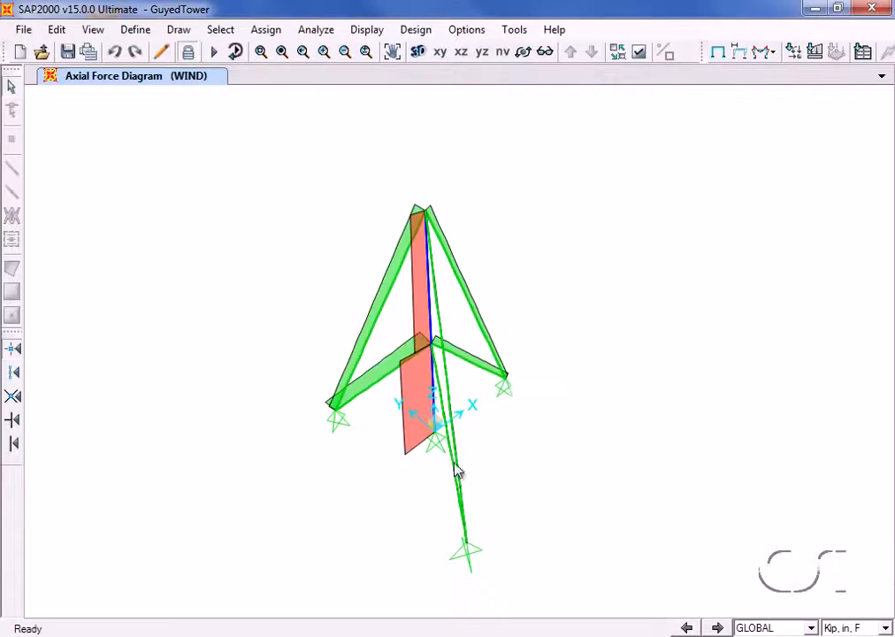
Rotate the 3D view to see the tower's WIND axial forces from the side, with the Y axis running across the view
left_click(523, 55)
left_click_drag(451, 410, 523, 353)
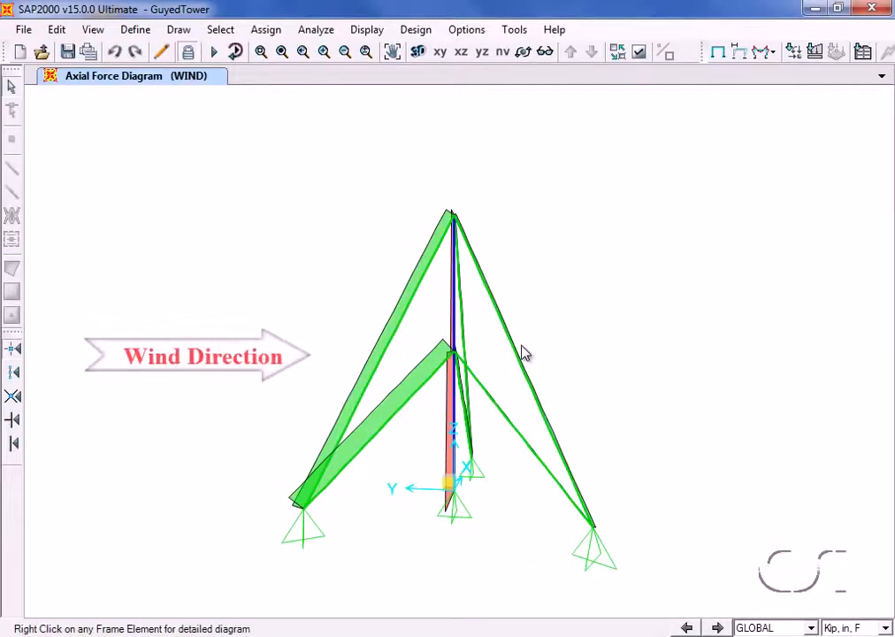